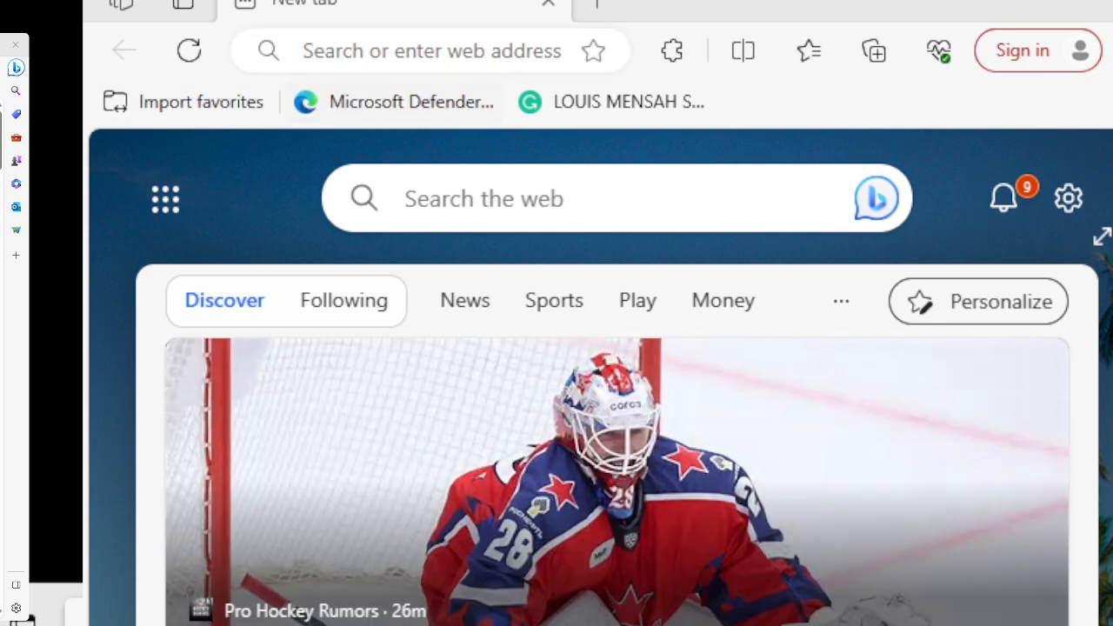
Search Bing for 'ircc new portal' and open the 'Sign in to the IRCC portal' result.
{"action": "left_click", "coordinate": [478, 199]}
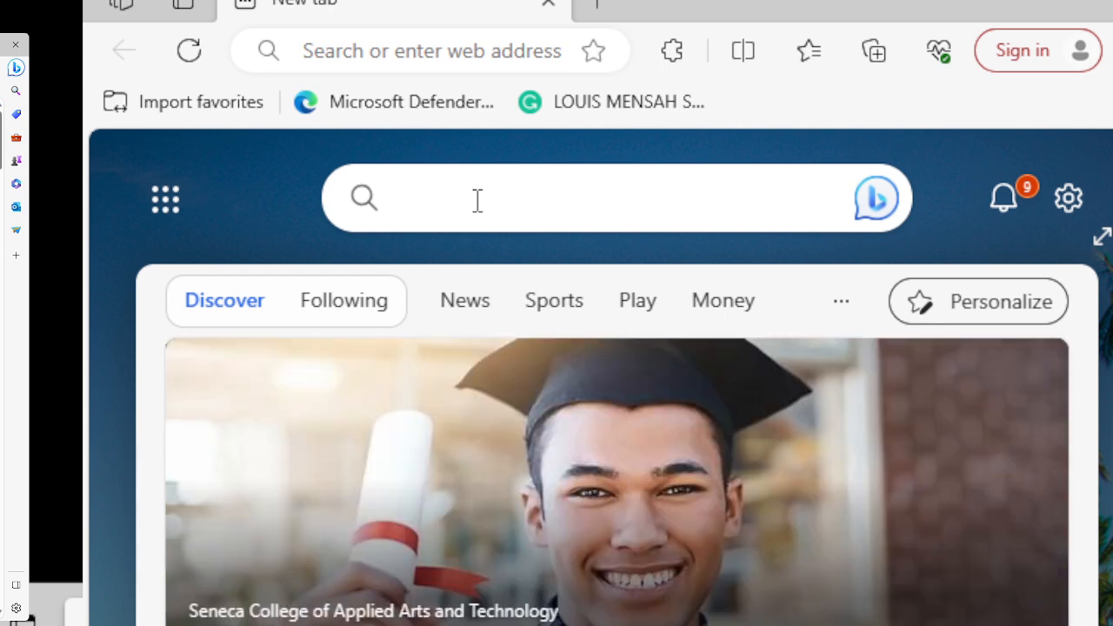
{"action": "type", "text": "Ircc "}
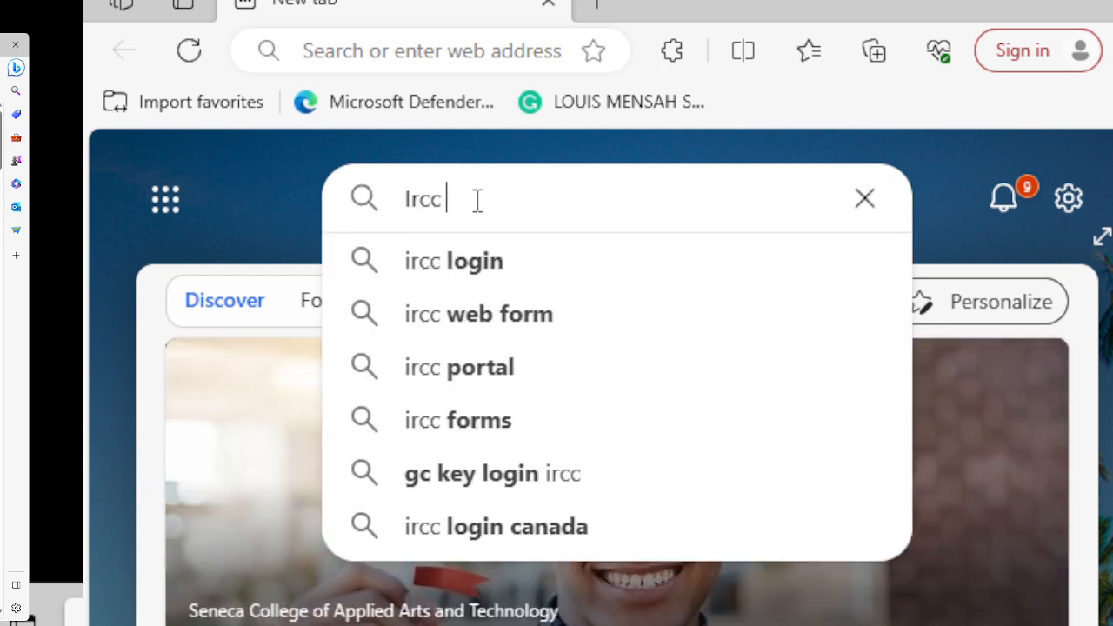
{"action": "type", "text": "new"}
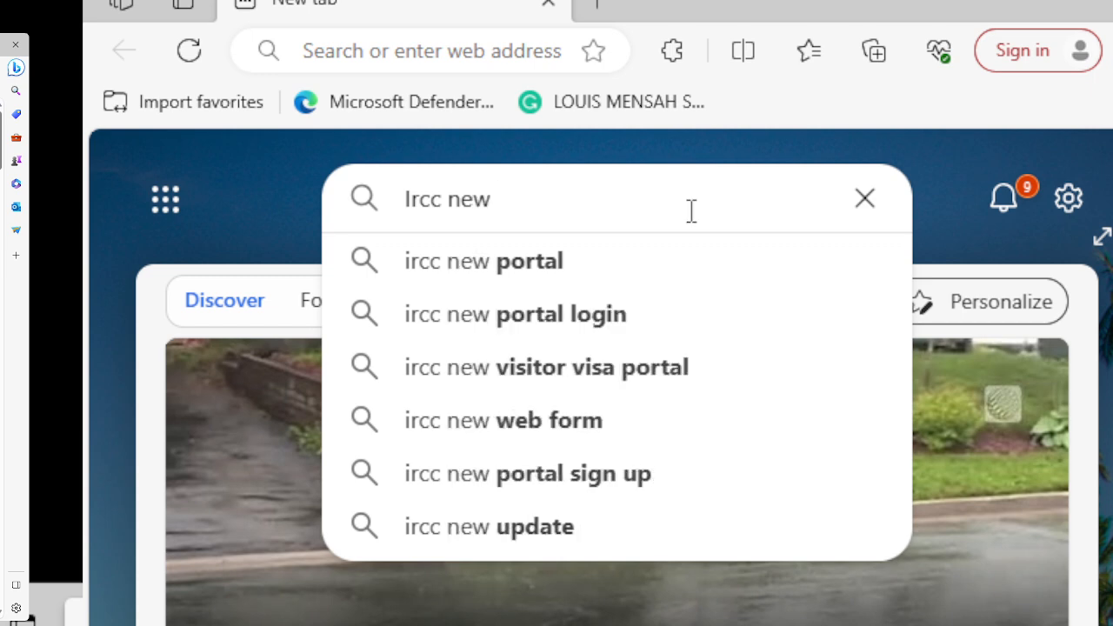
{"action": "left_click", "coordinate": [494, 265]}
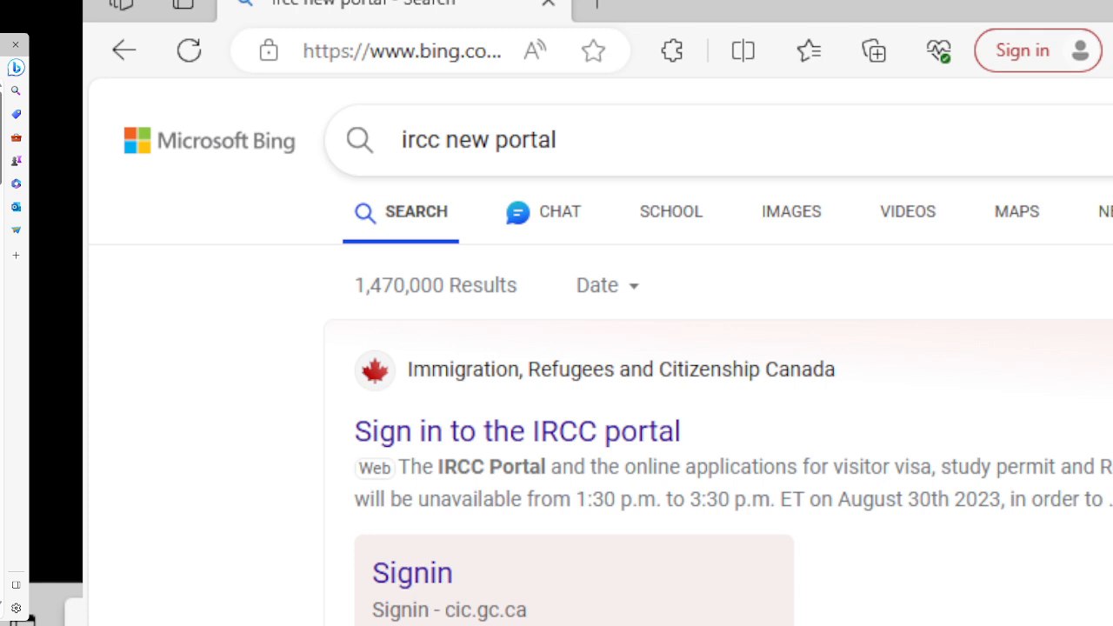
{"action": "left_click", "coordinate": [519, 444]}
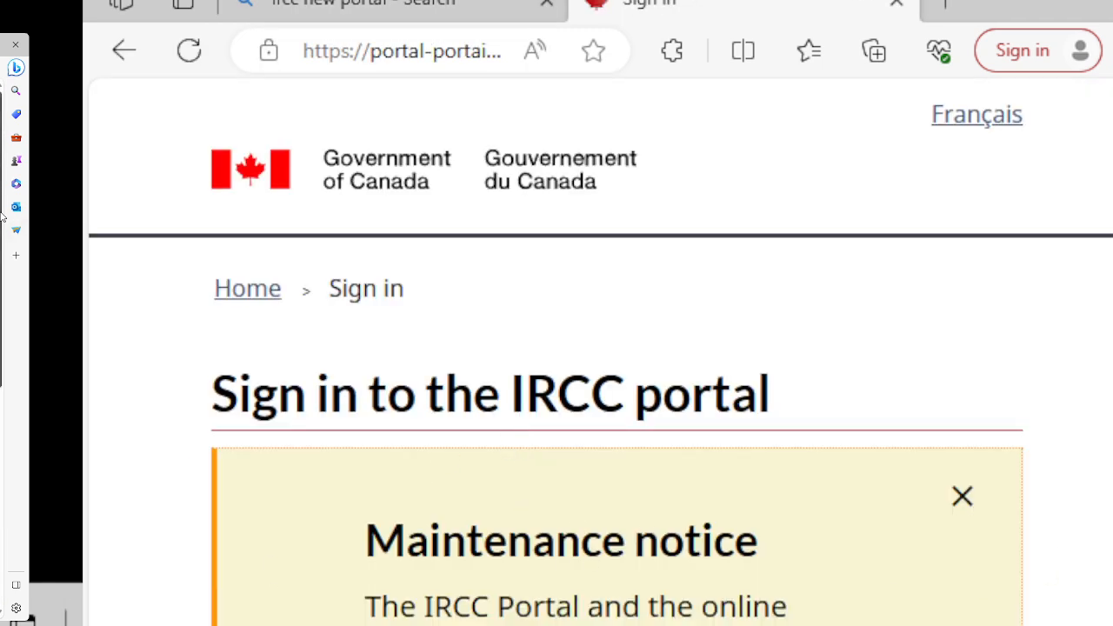
{"action": "scroll", "coordinate": [617, 347], "scroll_direction": "down", "scroll_amount": 5}
{"action": "scroll", "coordinate": [618, 348], "scroll_direction": "up", "scroll_amount": 2}
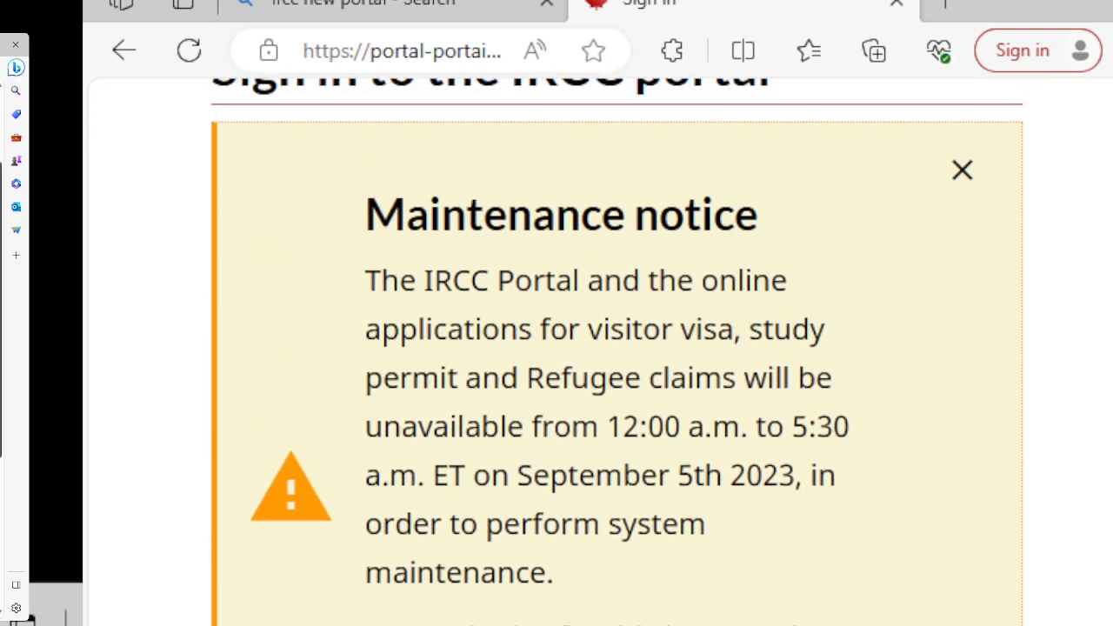
{"action": "scroll", "coordinate": [617, 348], "scroll_direction": "up", "scroll_amount": 1}
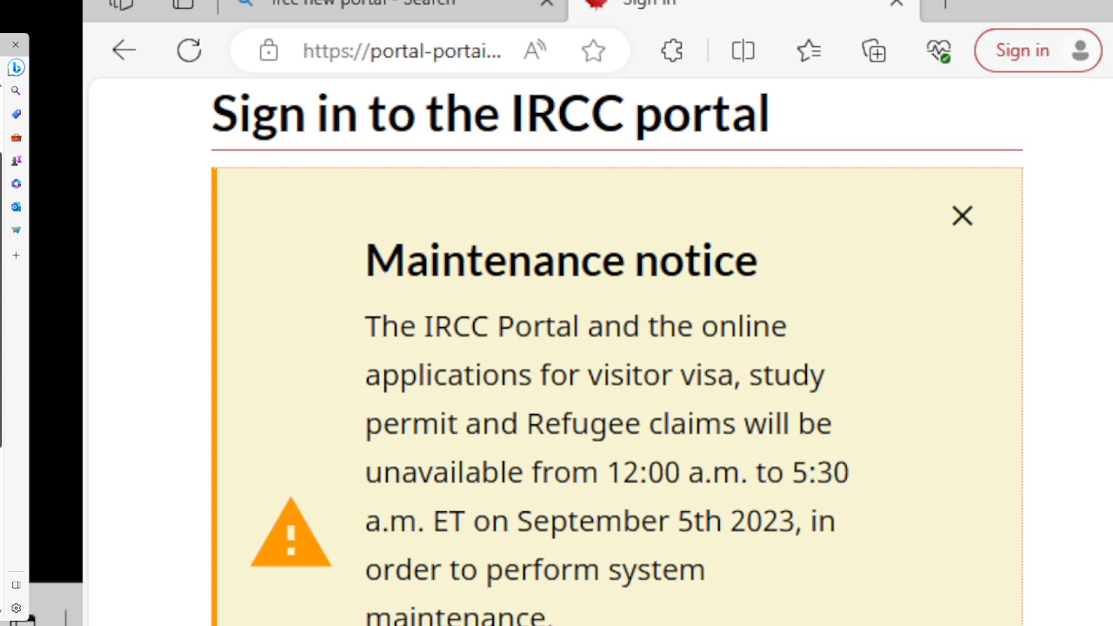
{"action": "scroll", "coordinate": [617, 348], "scroll_direction": "down", "scroll_amount": 6}
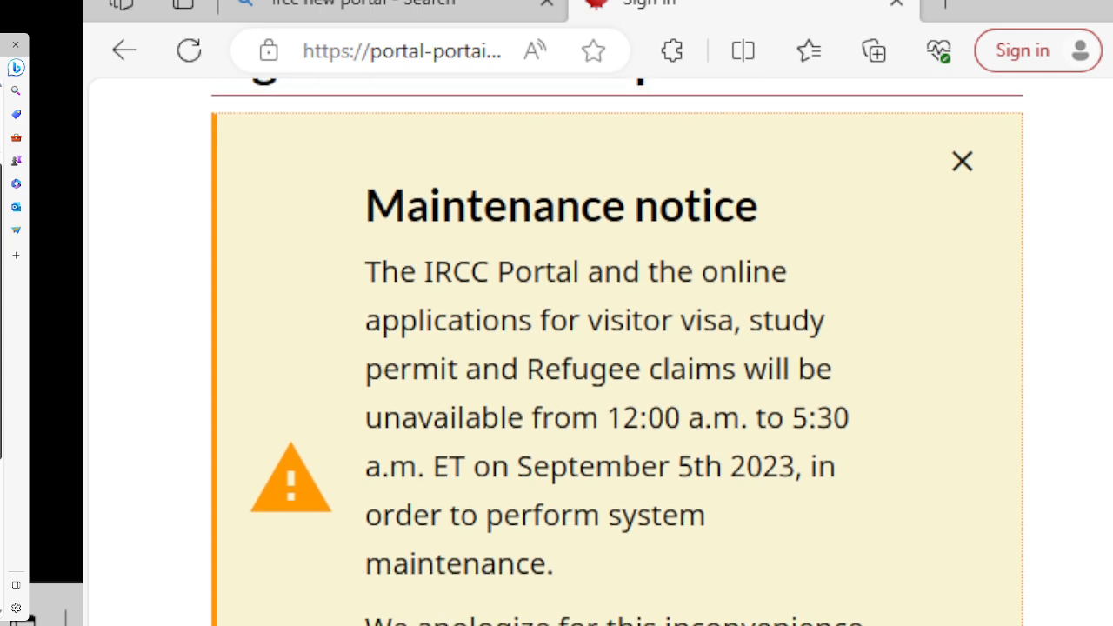
{"action": "scroll", "coordinate": [617, 348], "scroll_direction": "down", "scroll_amount": 2}
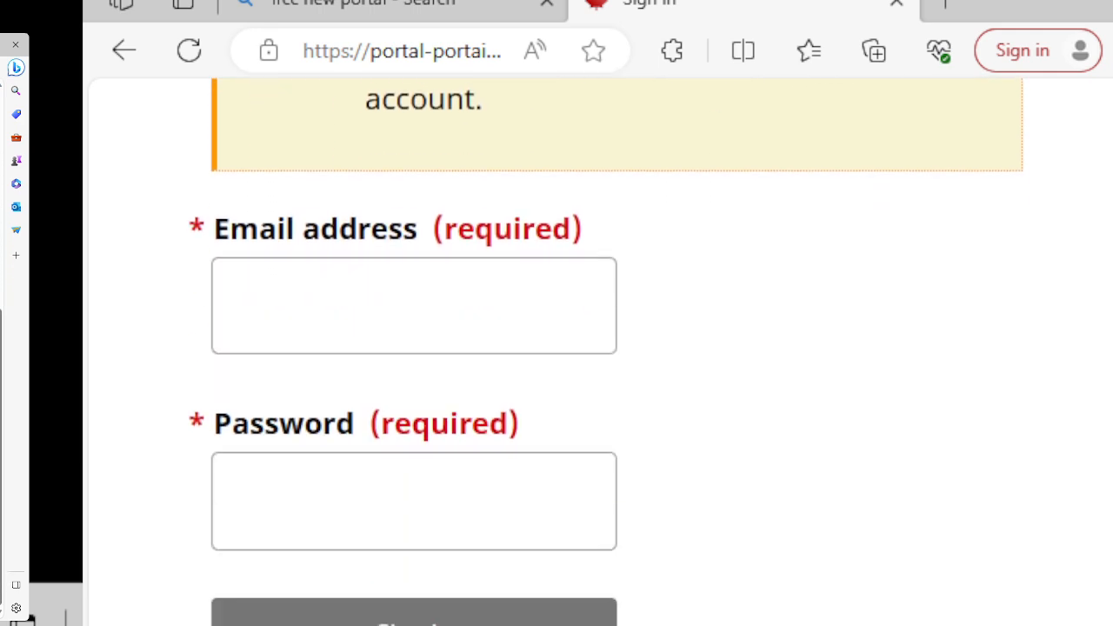
Submit the account e-mail and password, which returns an 'Incorrect email or password' error.
{"action": "left_click", "coordinate": [372, 303]}
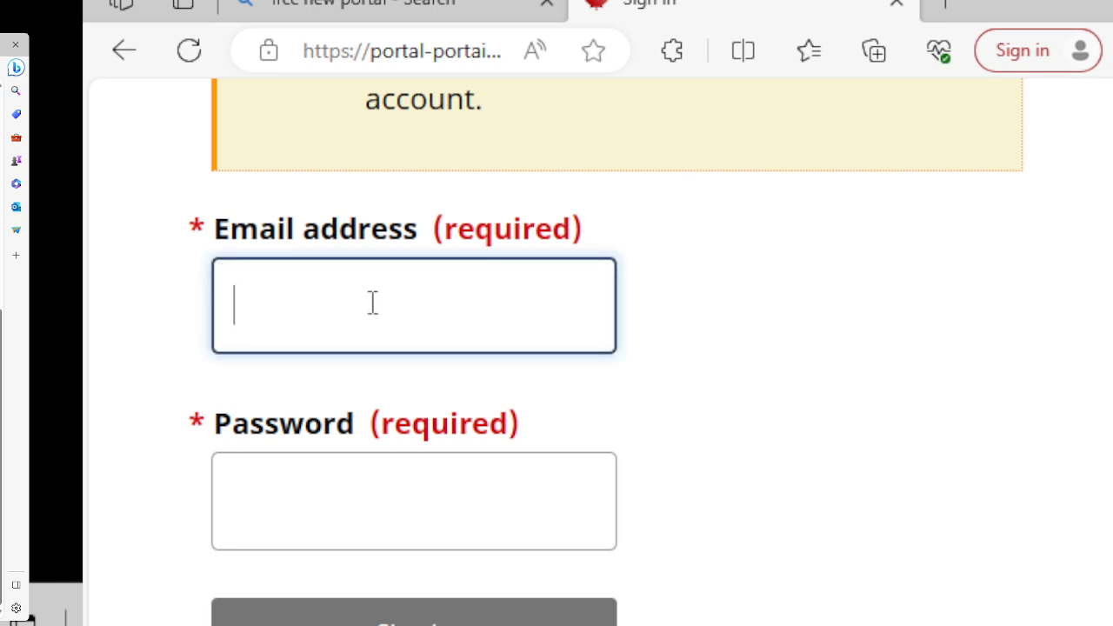
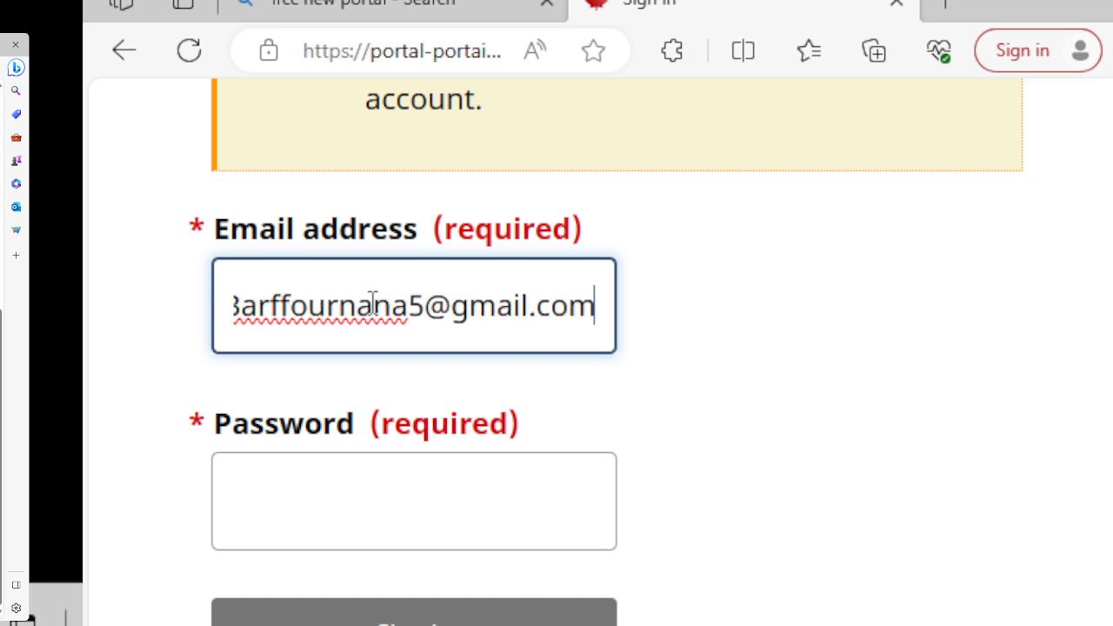
{"action": "left_click", "coordinate": [376, 484]}
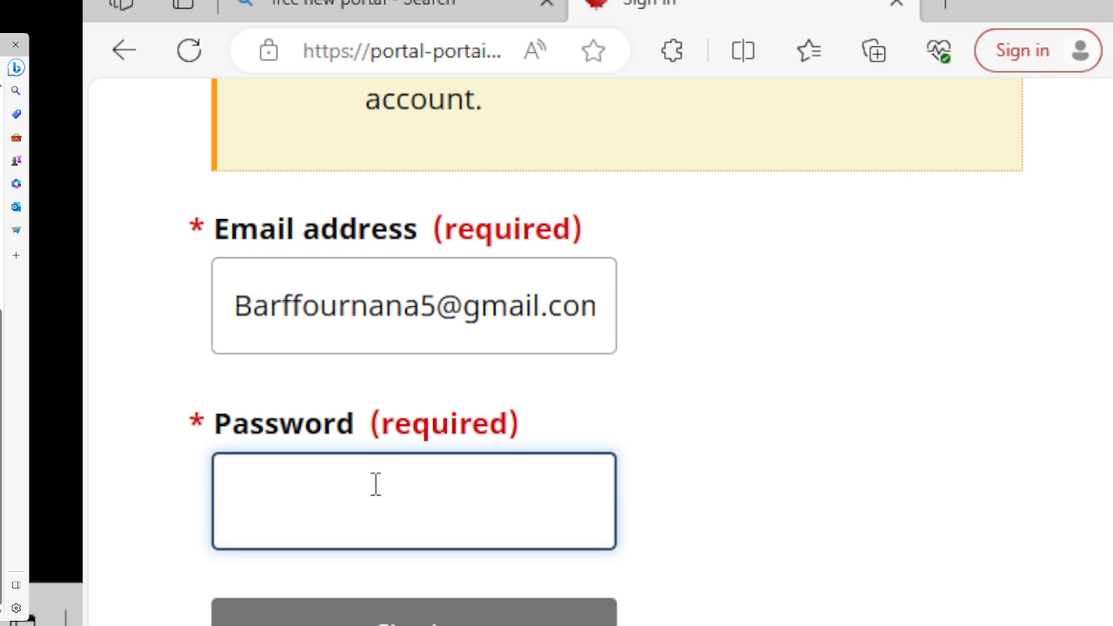
{"action": "type", "text": "•••••"}
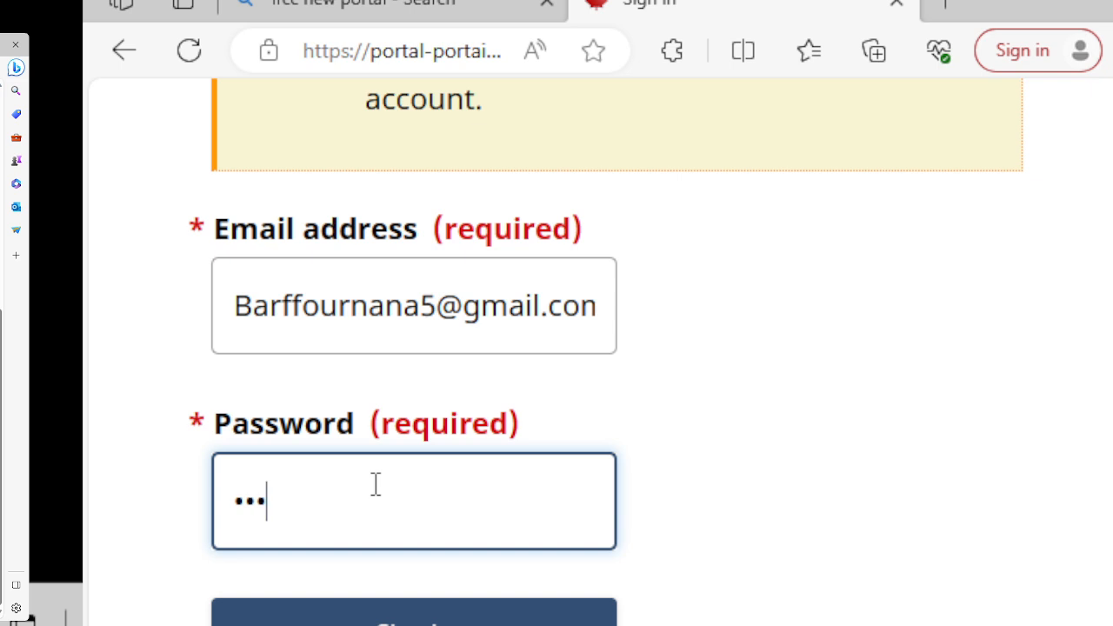
{"action": "type", "text": "•••••"}
{"action": "key", "text": "Tab"}
{"action": "key", "text": "Return"}
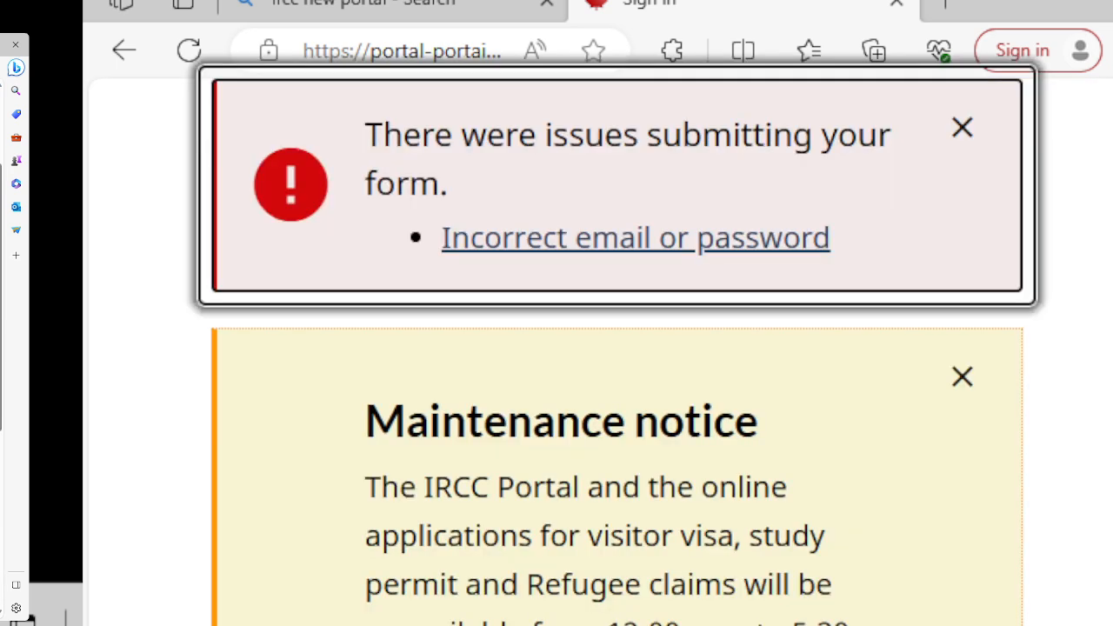
Scroll to the bottom of the terms and conditions and choose 'I accept'.
{"action": "left_click_drag", "start_coordinate": [0, 250], "coordinate": [1, 348]}
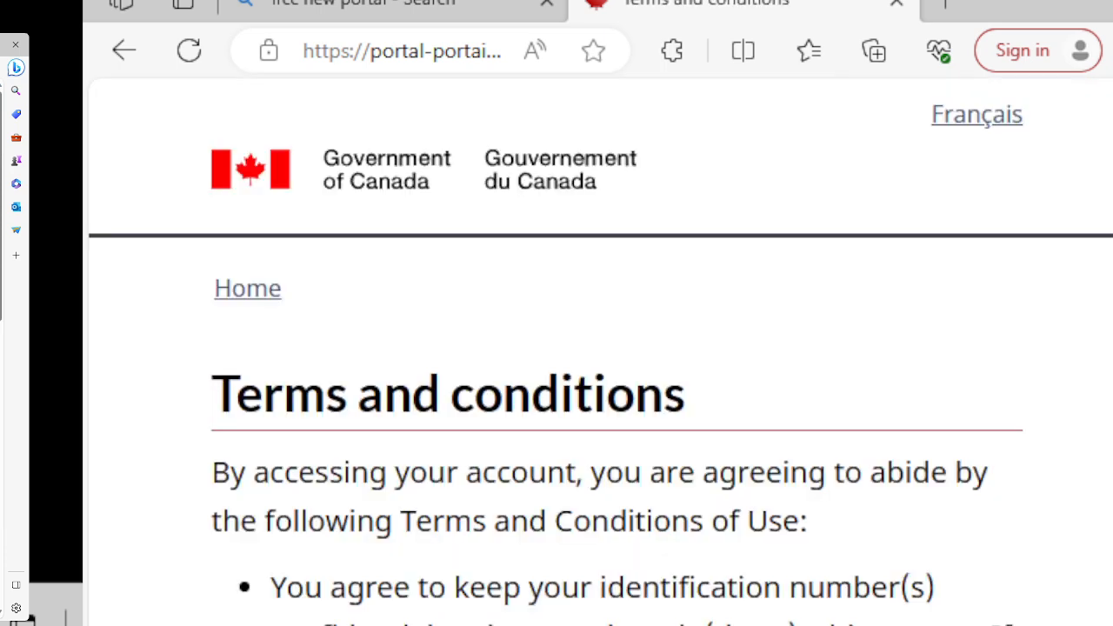
{"action": "scroll", "coordinate": [557, 348], "scroll_direction": "down", "scroll_amount": 4}
{"action": "left_click_drag", "start_coordinate": [2, 258], "coordinate": [5, 517]}
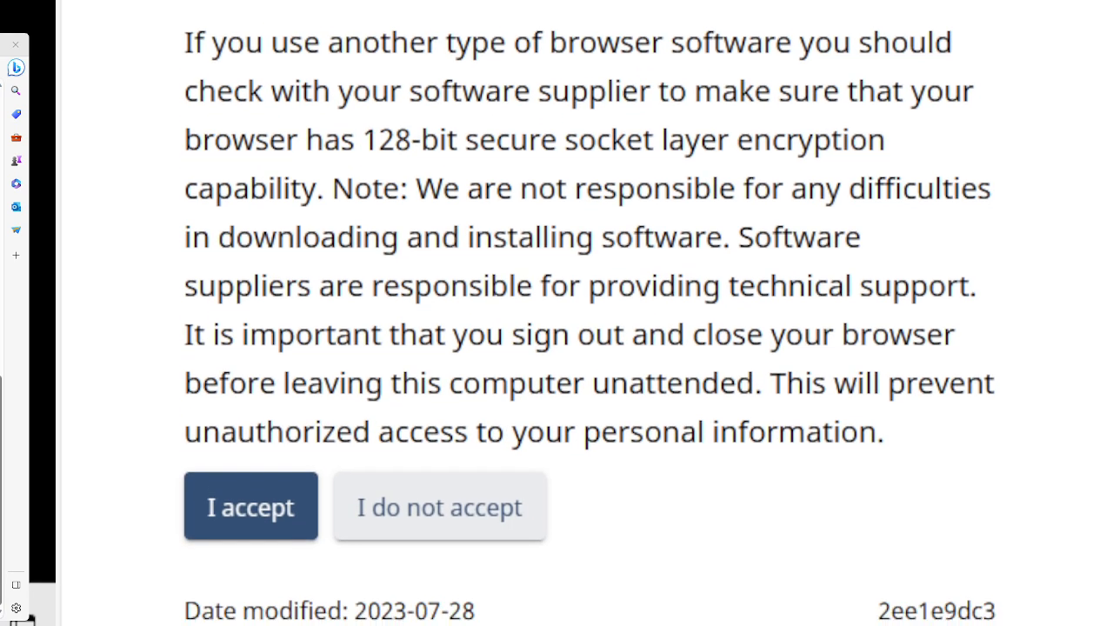
{"action": "left_click", "coordinate": [224, 506]}
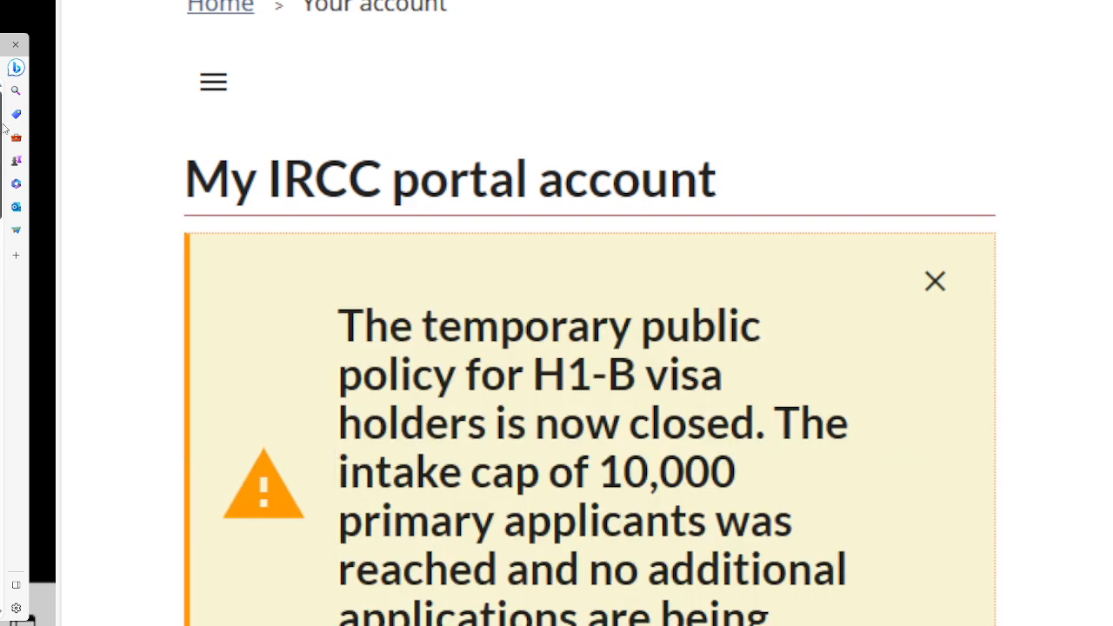
{"action": "scroll", "coordinate": [590, 348], "scroll_direction": "down", "scroll_amount": 10}
{"action": "scroll", "coordinate": [590, 347], "scroll_direction": "down", "scroll_amount": 10}
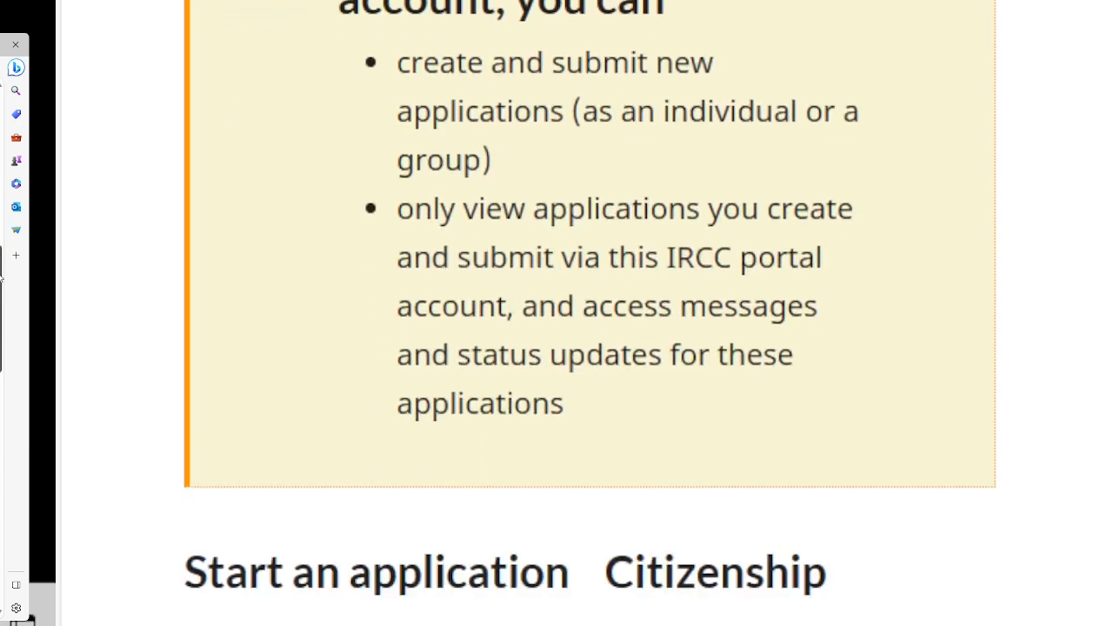
{"action": "scroll", "coordinate": [590, 348], "scroll_direction": "down", "scroll_amount": 2}
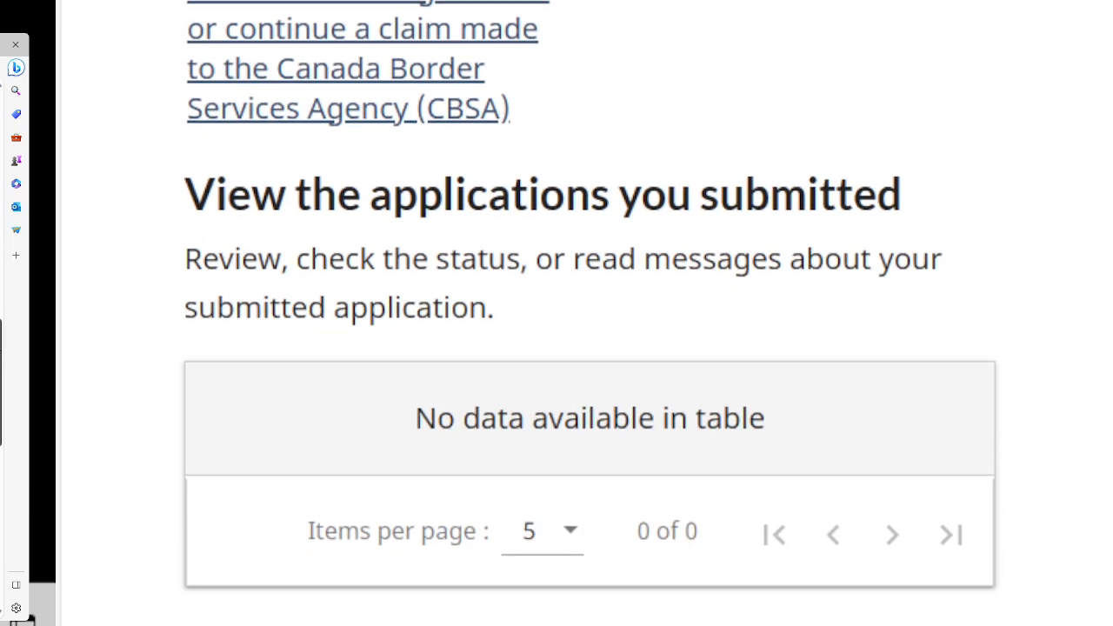
{"action": "scroll", "coordinate": [589, 348], "scroll_direction": "down", "scroll_amount": 7}
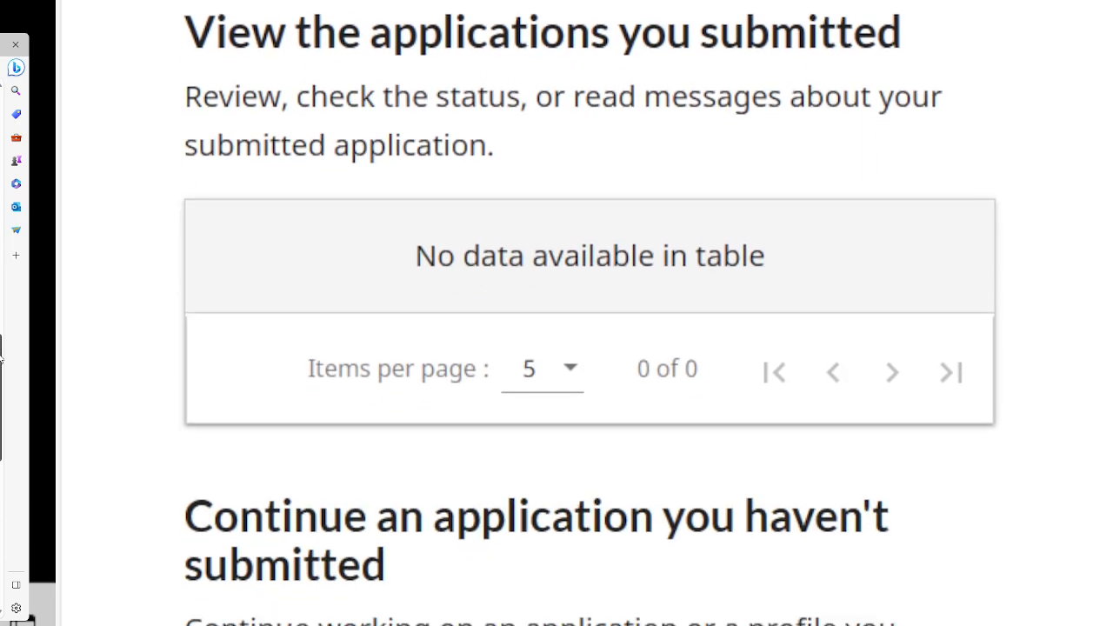
{"action": "scroll", "coordinate": [2, 400], "scroll_direction": "down", "scroll_amount": 5}
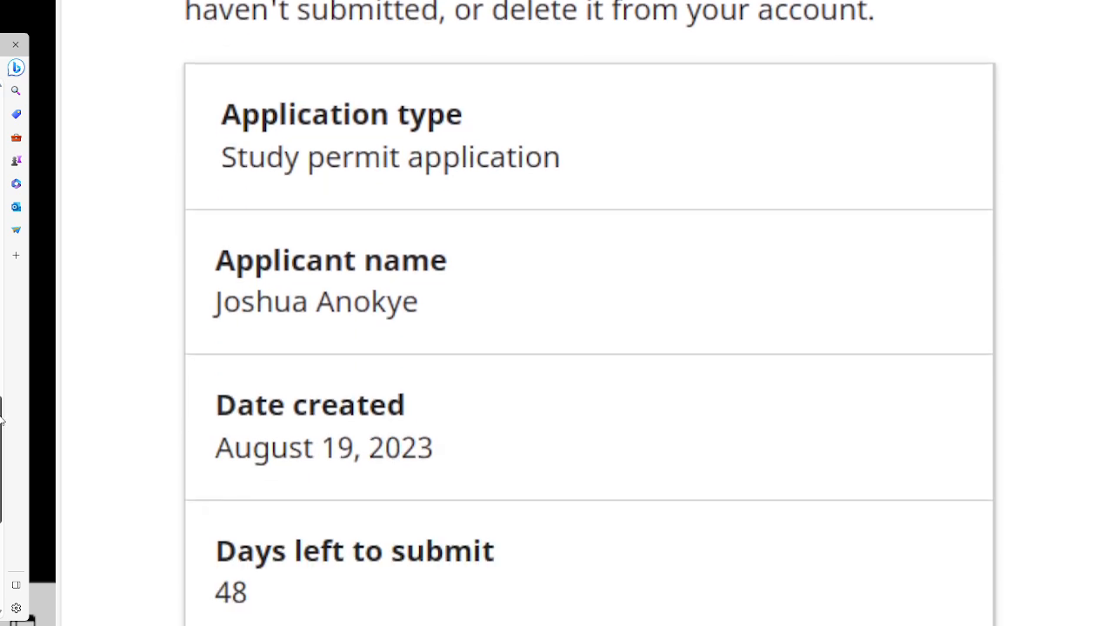
{"action": "scroll", "coordinate": [1, 440], "scroll_direction": "down", "scroll_amount": 1}
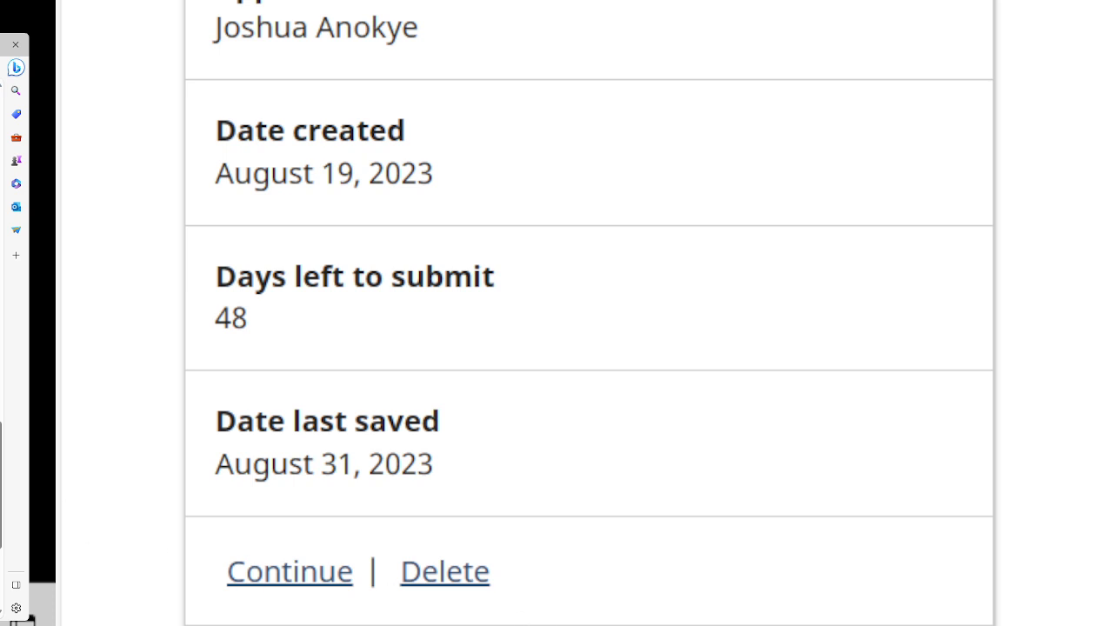
{"action": "left_click_drag", "start_coordinate": [1, 435], "coordinate": [1, 456]}
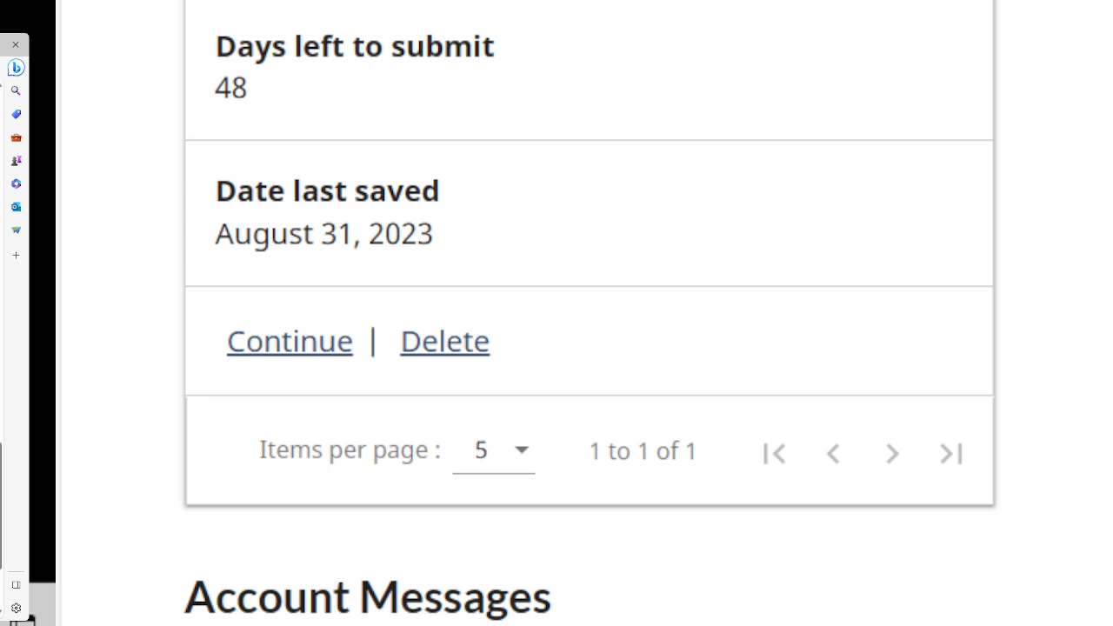
Resume the unsubmitted study permit application and choose Single as current marital status.
{"action": "left_click", "coordinate": [289, 348]}
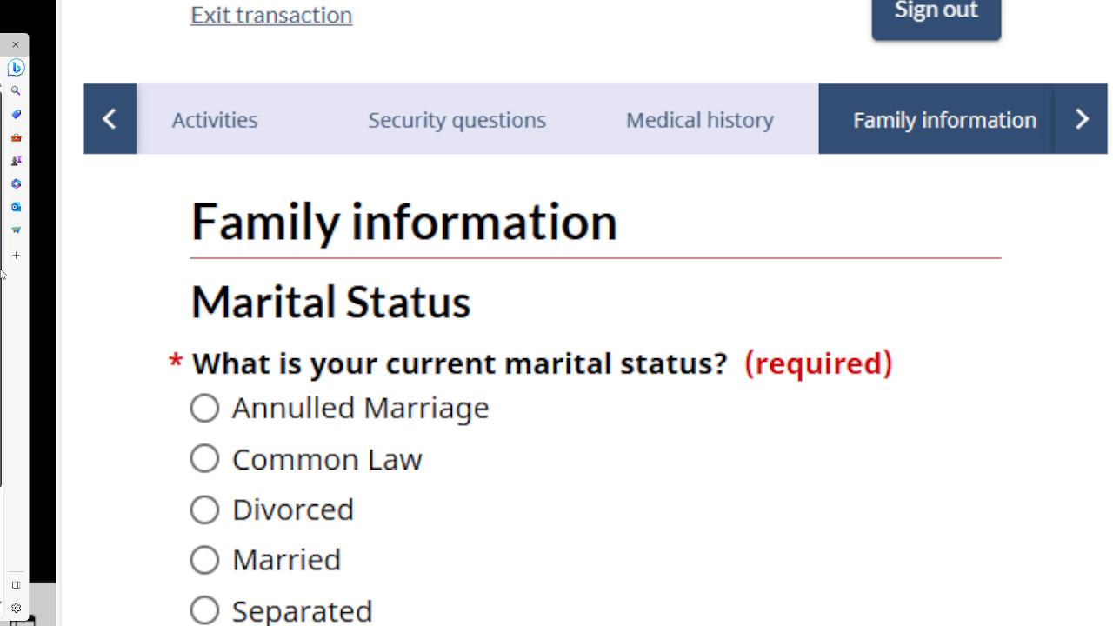
{"action": "left_click_drag", "start_coordinate": [0, 253], "coordinate": [0, 294]}
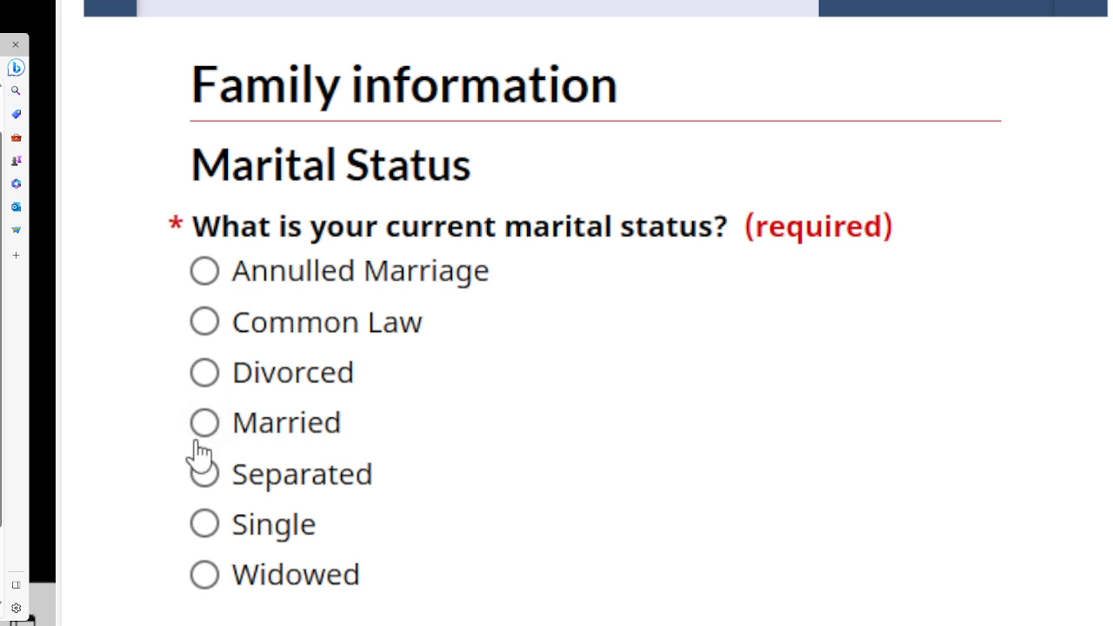
{"action": "left_click", "coordinate": [204, 524]}
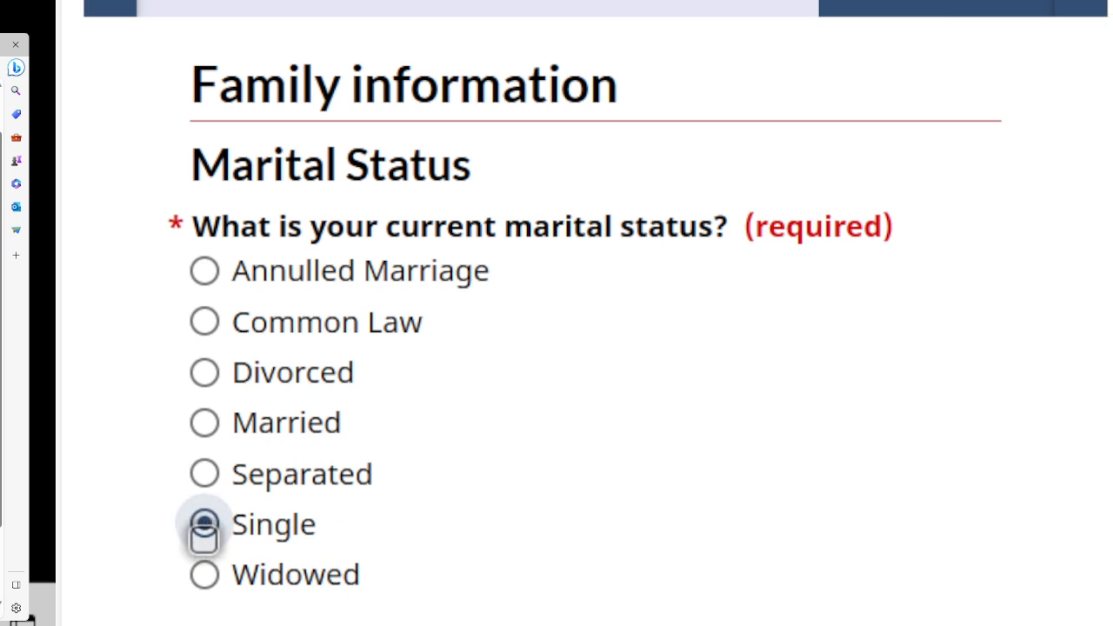
Save the Single marital status answer and continue to the Children page.
{"action": "left_click", "coordinate": [853, 625]}
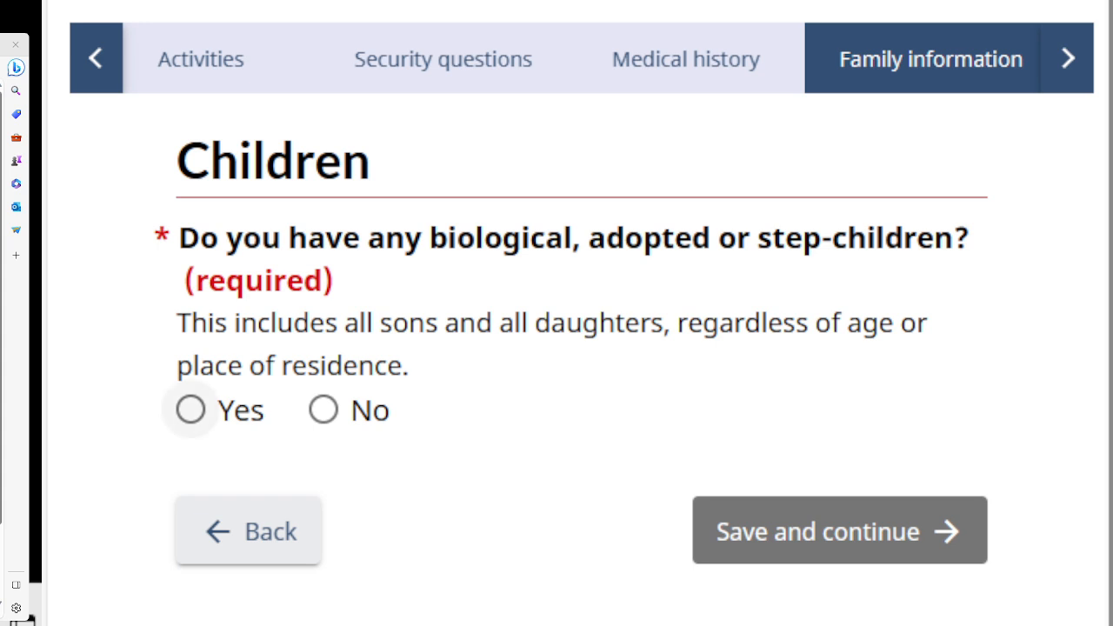
Answer Yes to the children question and open the + Add child form.
{"action": "left_click", "coordinate": [191, 410]}
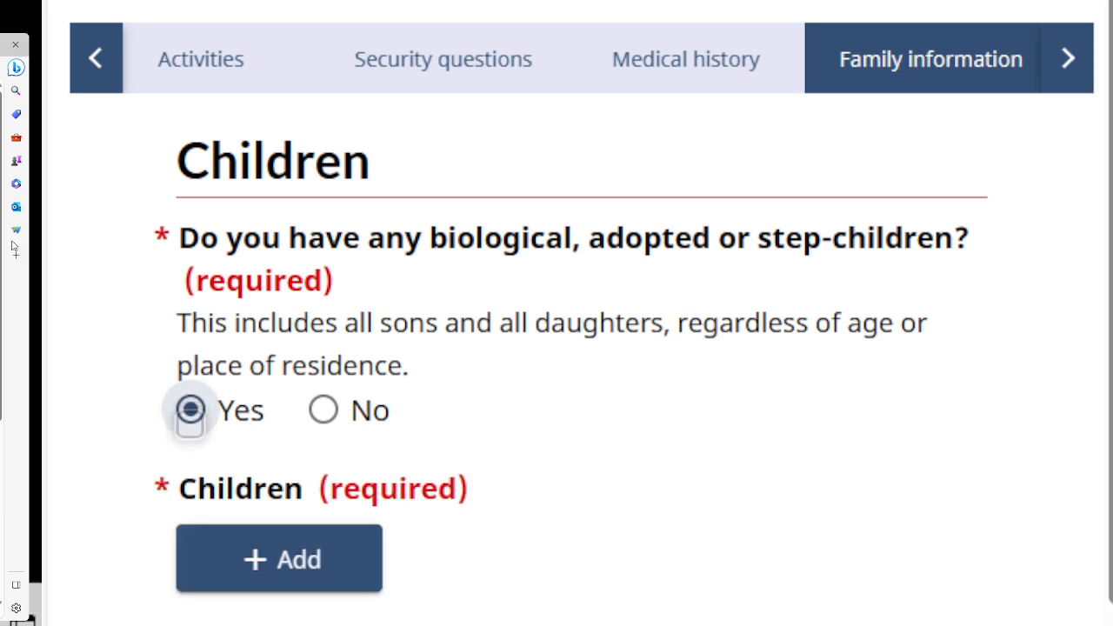
{"action": "left_click_drag", "start_coordinate": [1, 218], "coordinate": [2, 302]}
{"action": "mouse_move", "coordinate": [1080, 285]}
{"action": "left_mouse_down"}
{"action": "mouse_move", "coordinate": [1075, 265]}
{"action": "mouse_move", "coordinate": [1073, 278]}
{"action": "left_mouse_up"}
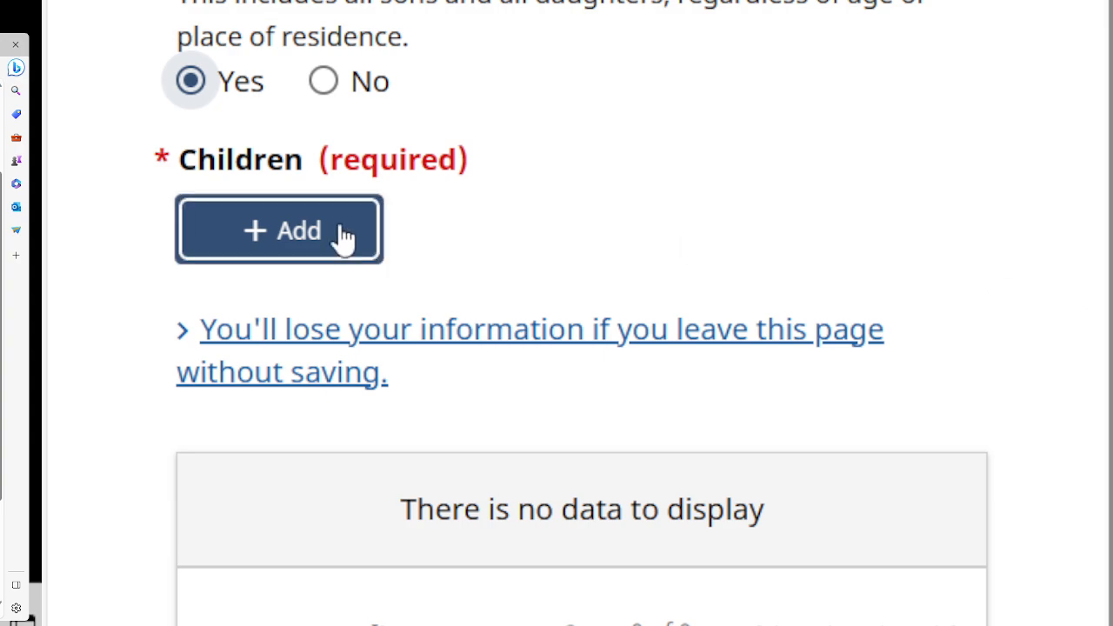
{"action": "left_click", "coordinate": [288, 248]}
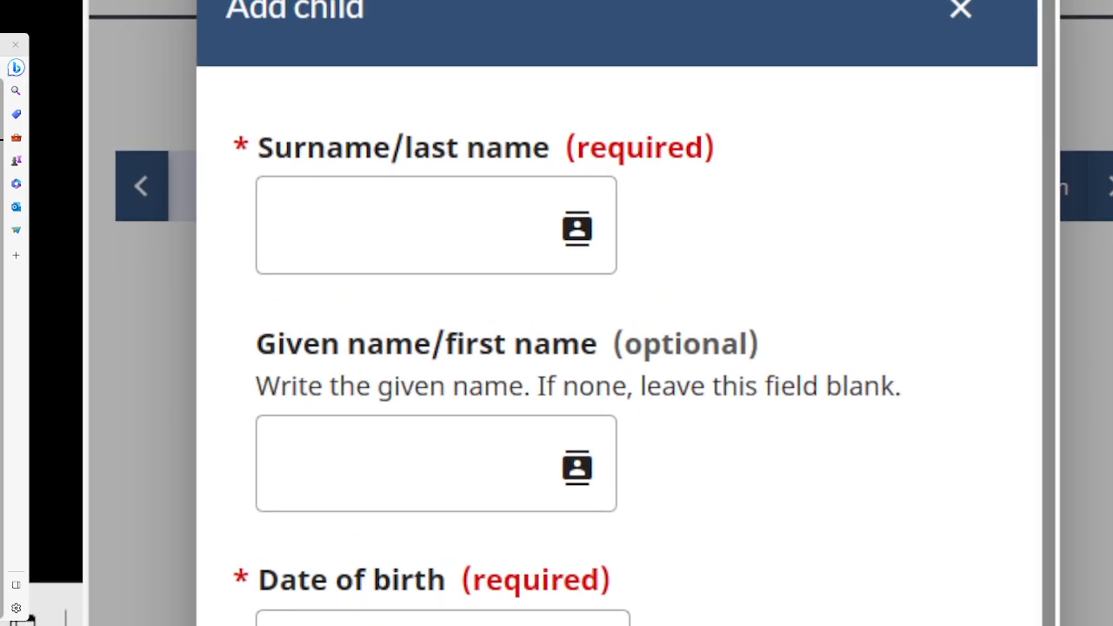
Enter the child's surname and given name in the Add child form.
{"action": "left_click", "coordinate": [363, 227]}
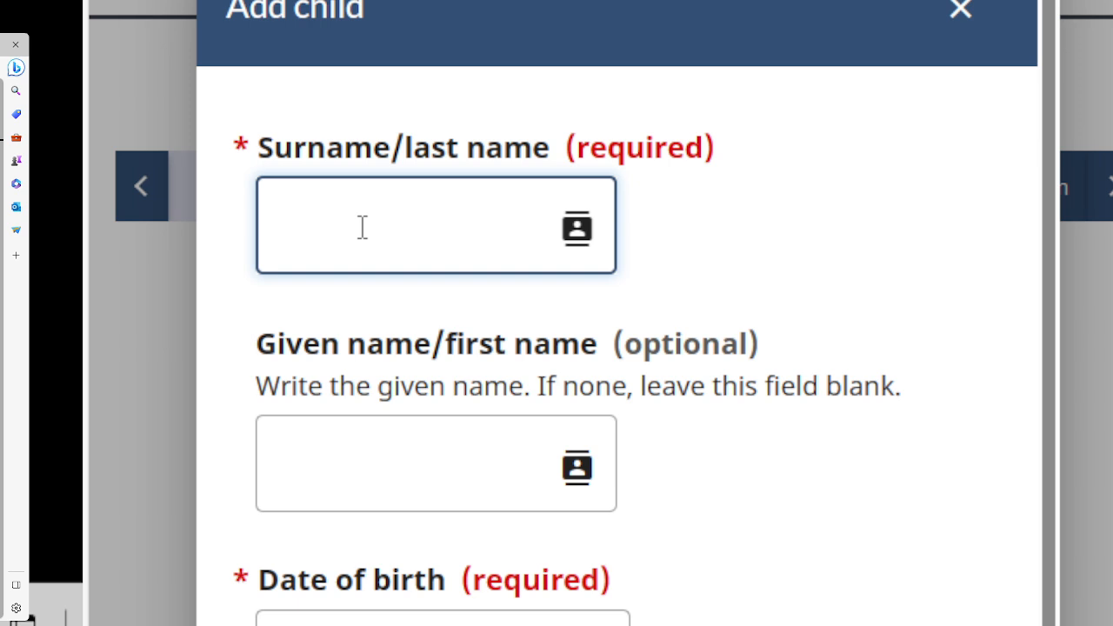
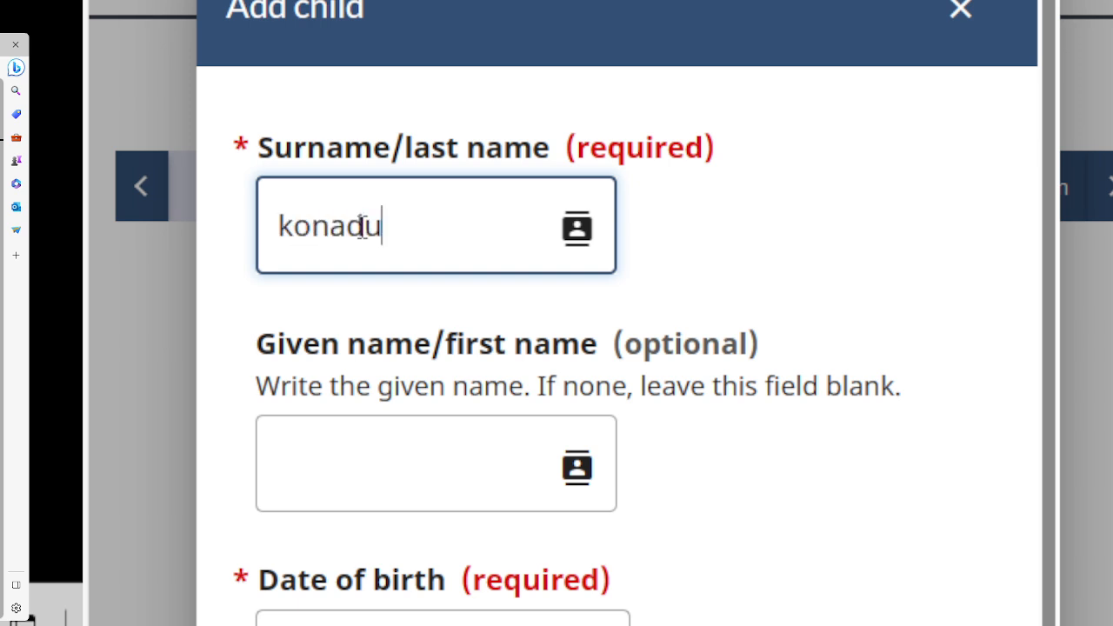
{"action": "left_click", "coordinate": [335, 453]}
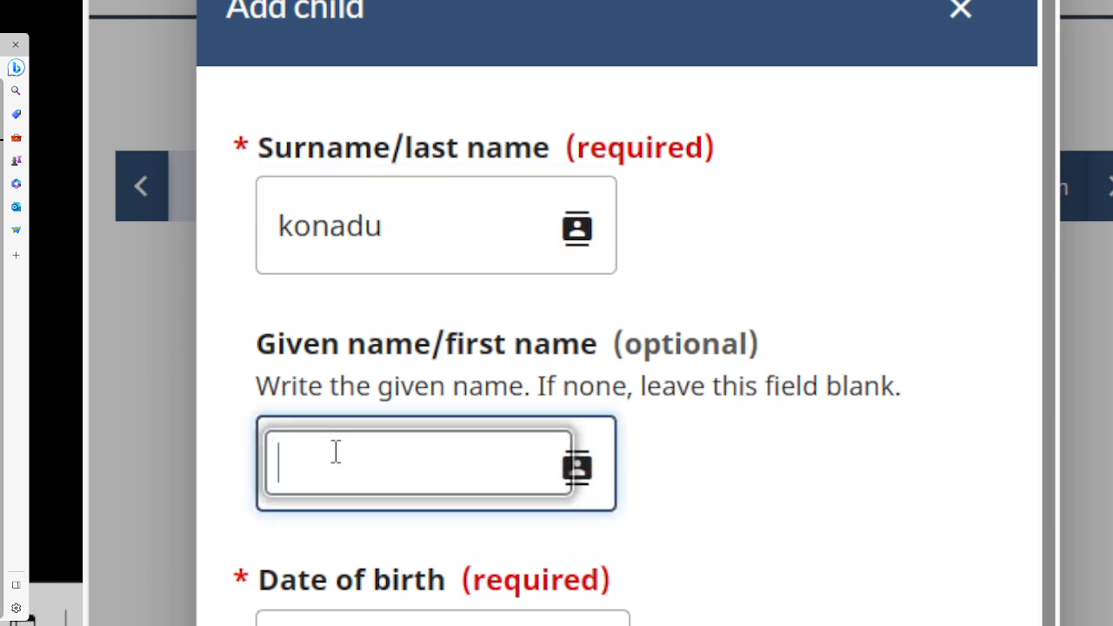
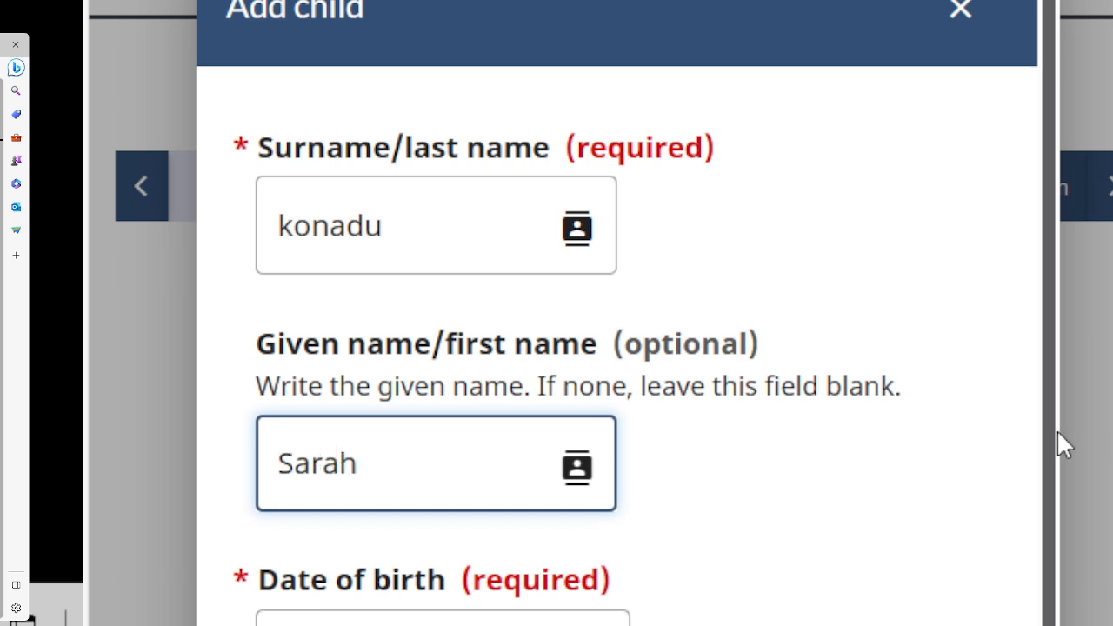
Set the child's date of birth to year 2018, month February, day 10.
{"action": "left_click_drag", "start_coordinate": [1048, 368], "coordinate": [1048, 448]}
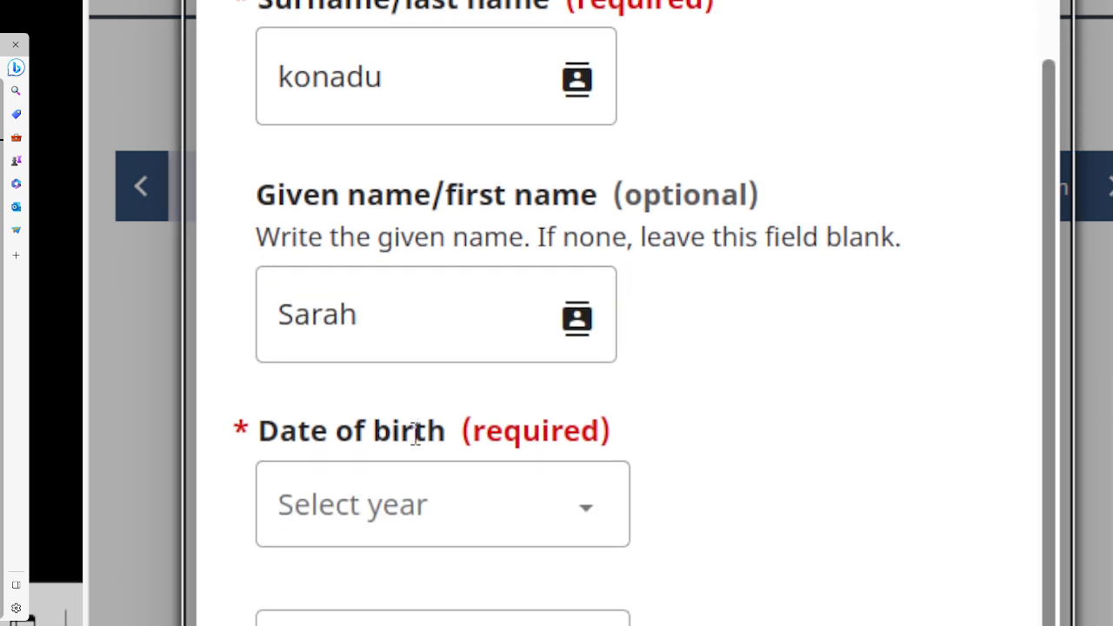
{"action": "left_click", "coordinate": [423, 497]}
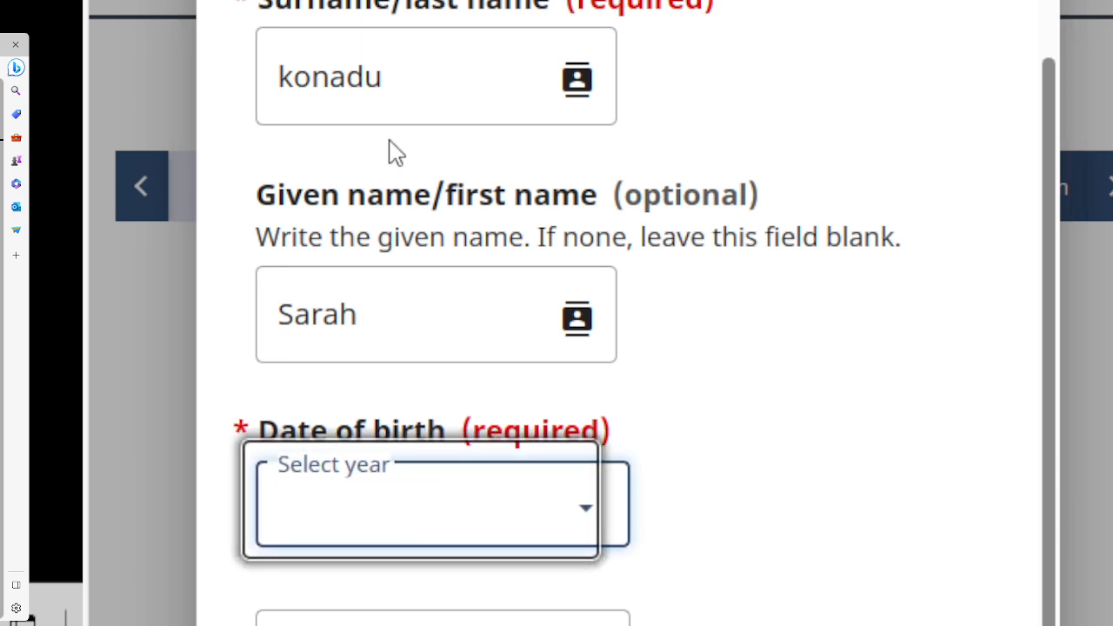
{"action": "left_click", "coordinate": [452, 335]}
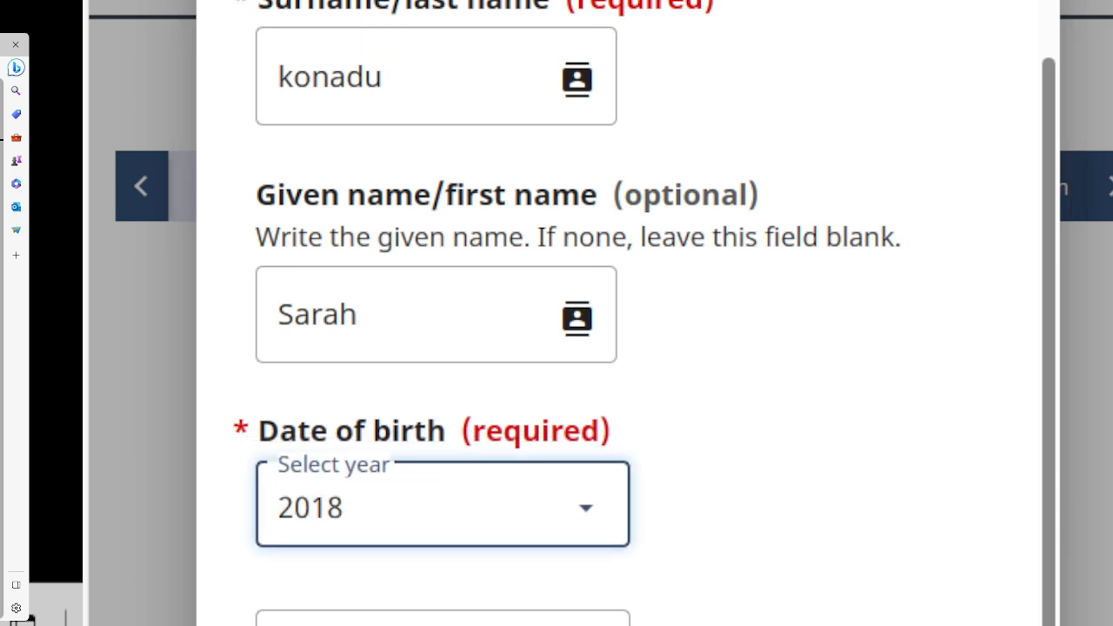
{"action": "left_click_drag", "start_coordinate": [1053, 235], "coordinate": [1050, 404]}
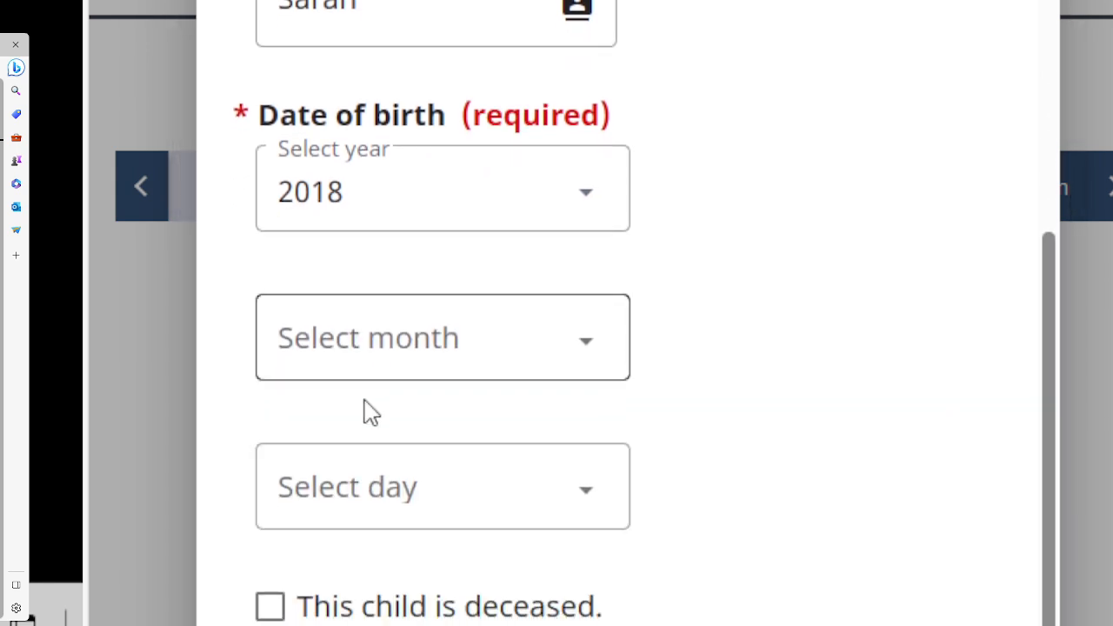
{"action": "left_click", "coordinate": [353, 355]}
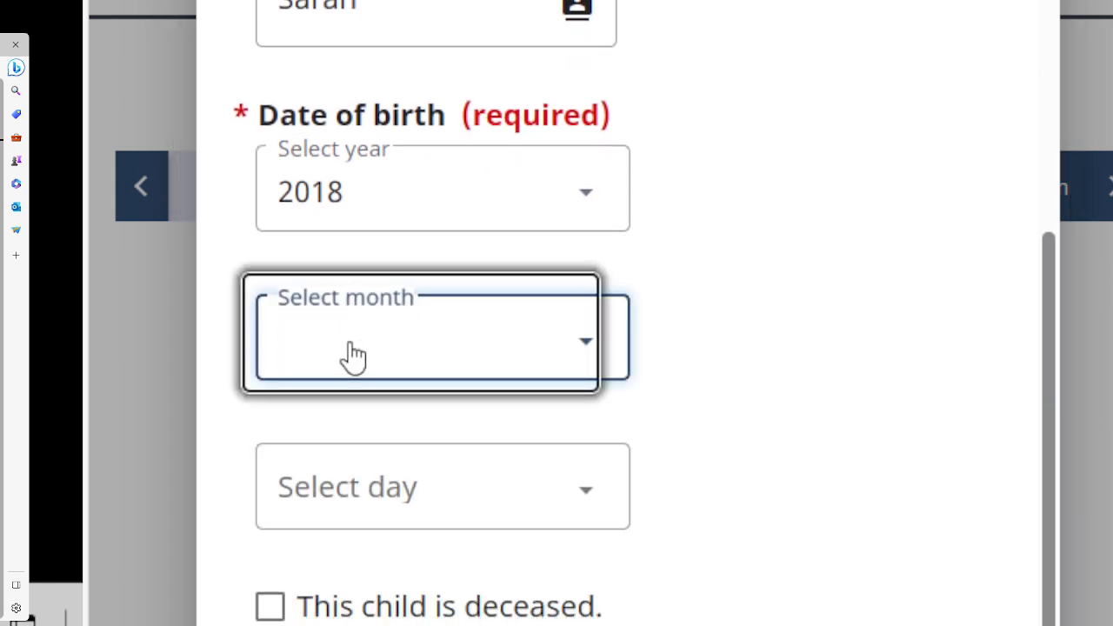
{"action": "left_click", "coordinate": [346, 532]}
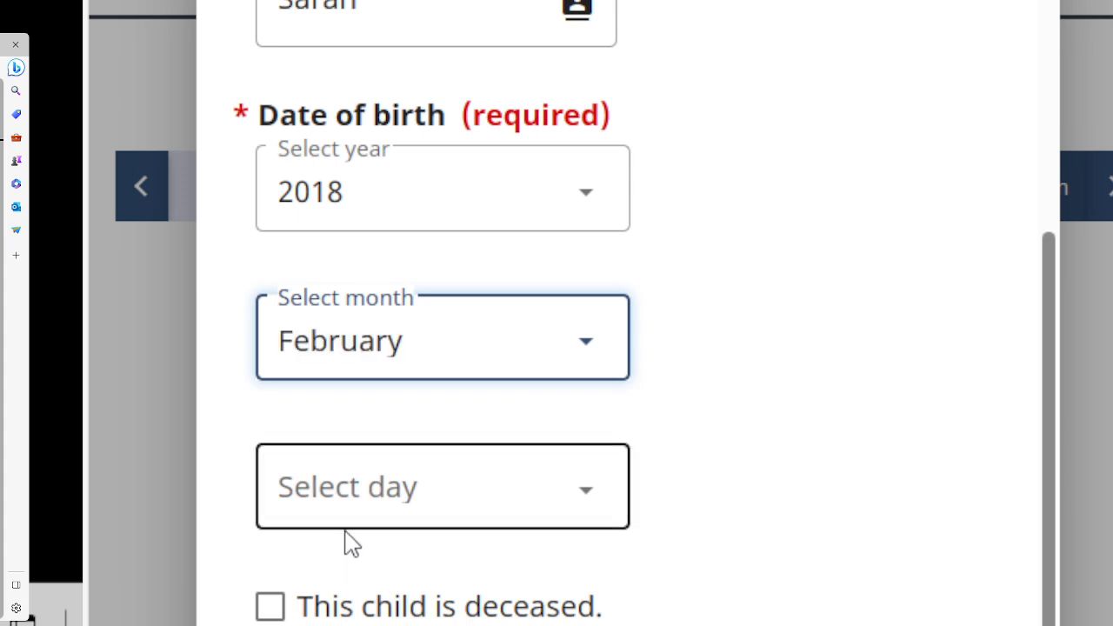
{"action": "left_click", "coordinate": [421, 510]}
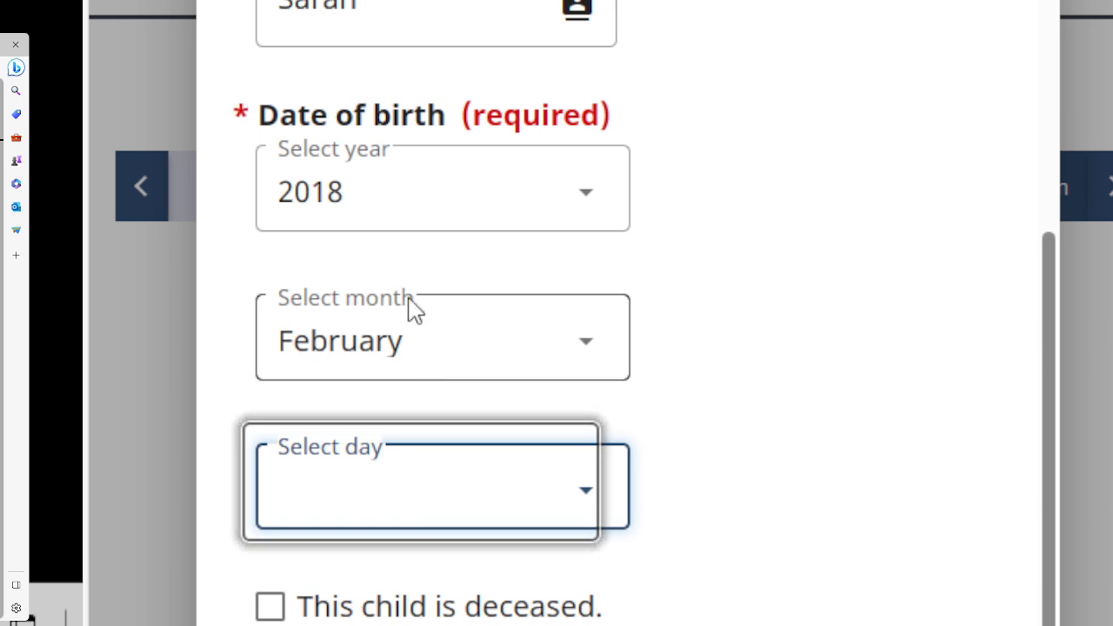
{"action": "type", "text": "10"}
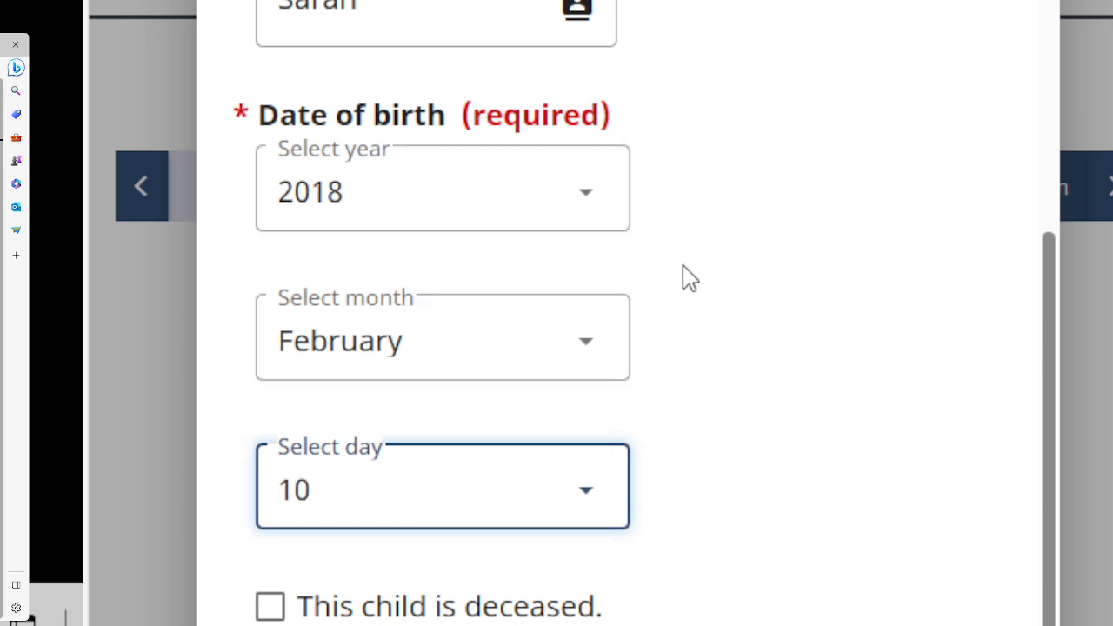
{"action": "left_click", "coordinate": [1046, 335]}
{"action": "left_click_drag", "start_coordinate": [1046, 334], "coordinate": [1006, 541]}
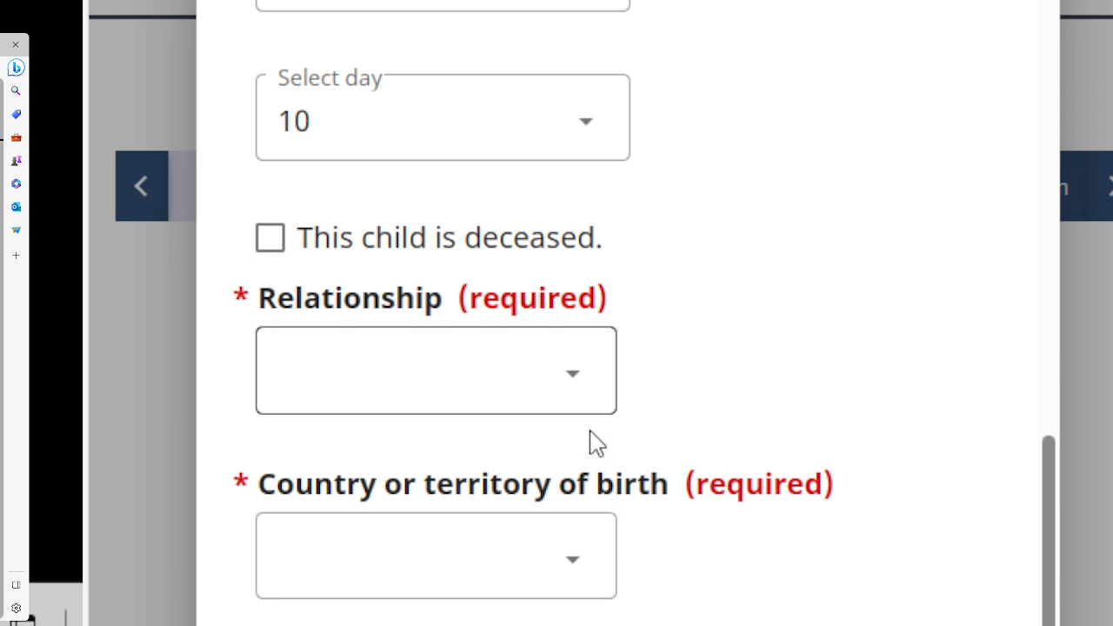
Set the child's relationship to Daughter and country of birth to Ghana.
{"action": "left_click", "coordinate": [565, 380]}
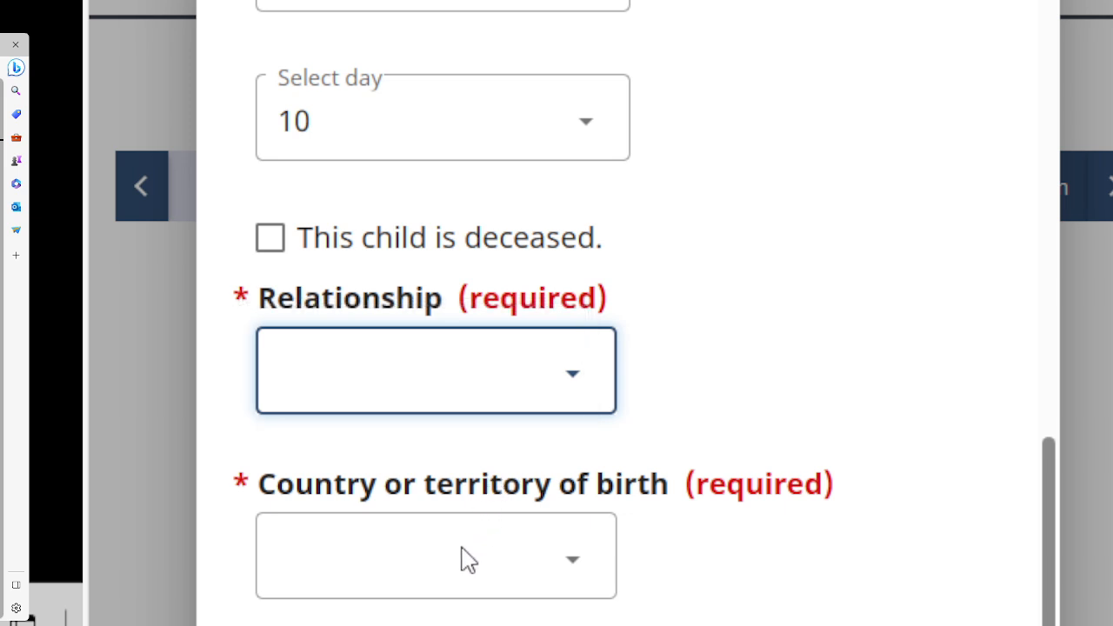
{"action": "left_click", "coordinate": [378, 485]}
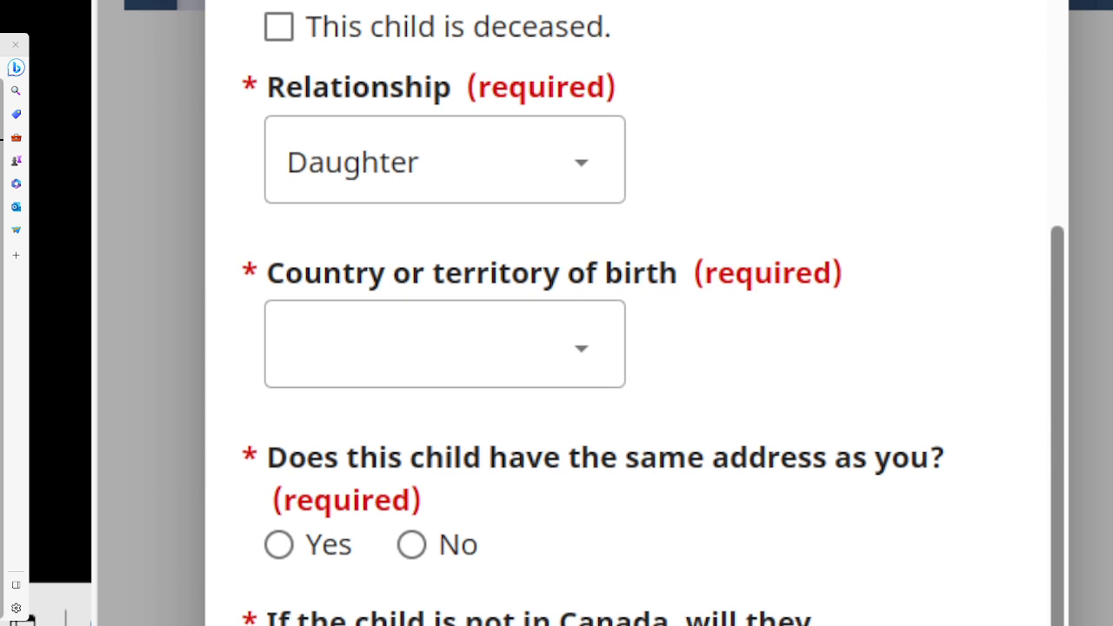
{"action": "left_click", "coordinate": [497, 360]}
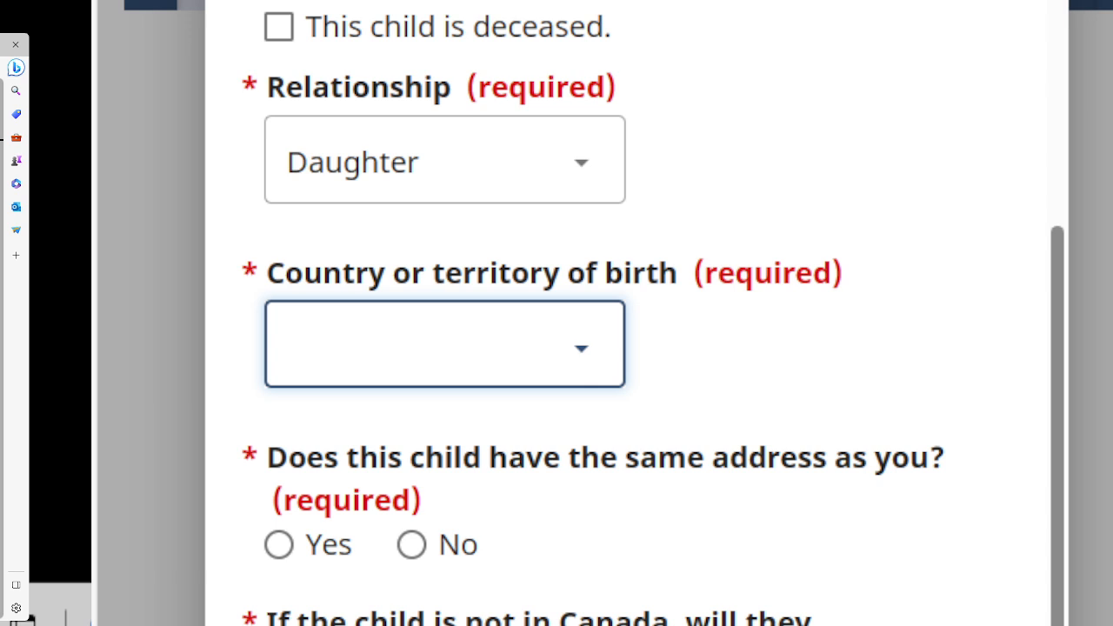
{"action": "type", "text": "gh"}
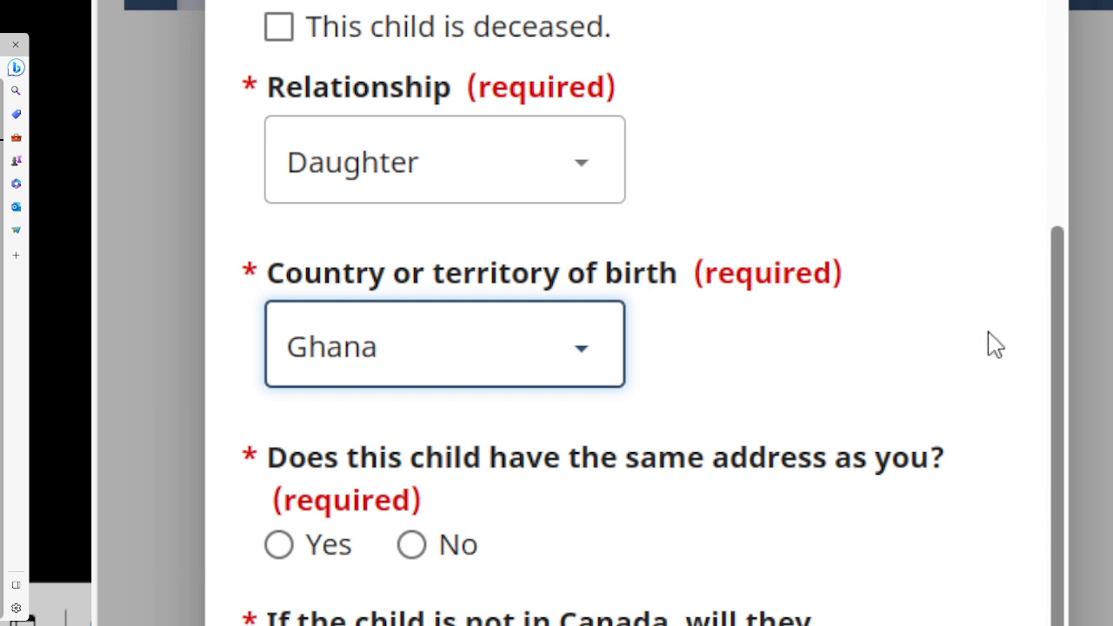
{"action": "left_click_drag", "start_coordinate": [1054, 313], "coordinate": [1052, 328]}
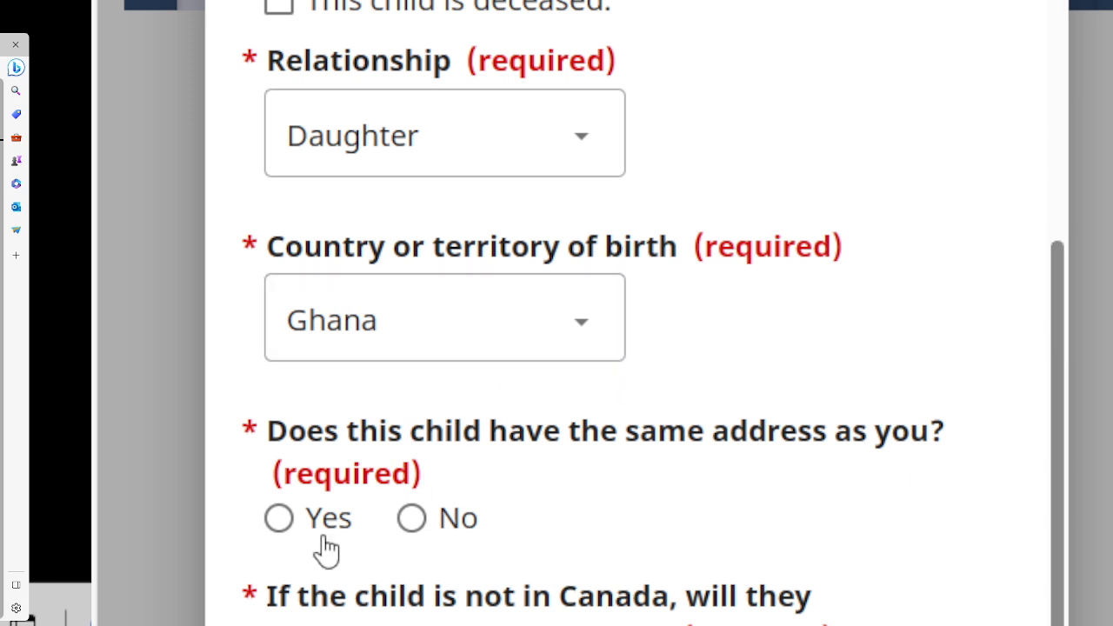
Answer Yes to the child sharing your address and No to accompanying you to Canada.
{"action": "left_click", "coordinate": [409, 520]}
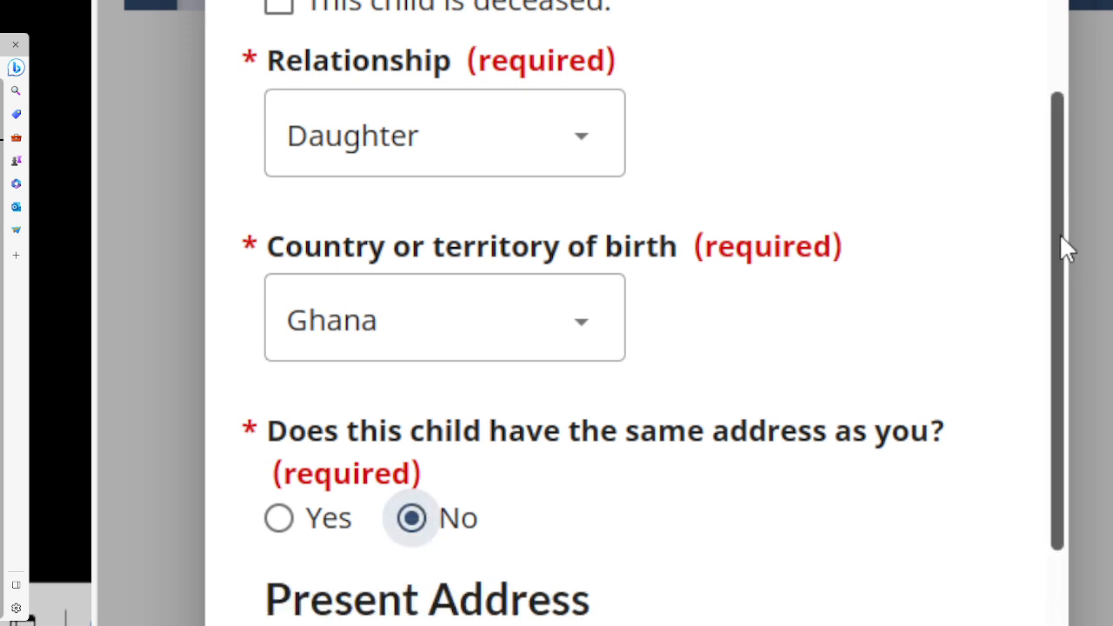
{"action": "scroll", "coordinate": [1057, 231], "scroll_direction": "down", "scroll_amount": 2}
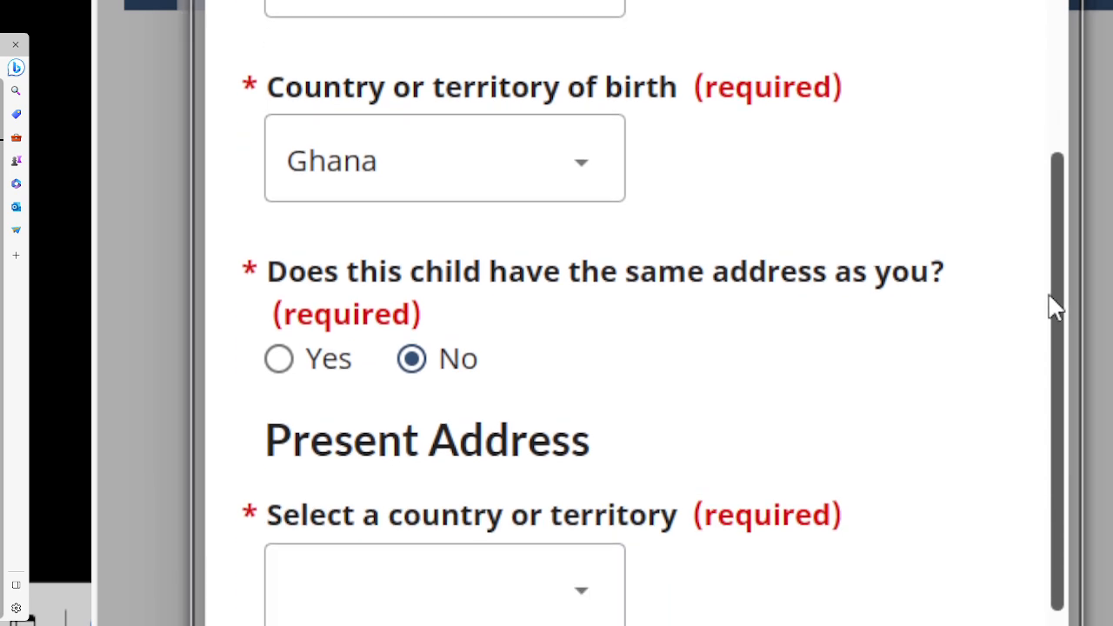
{"action": "left_click_drag", "start_coordinate": [1055, 306], "coordinate": [1053, 406]}
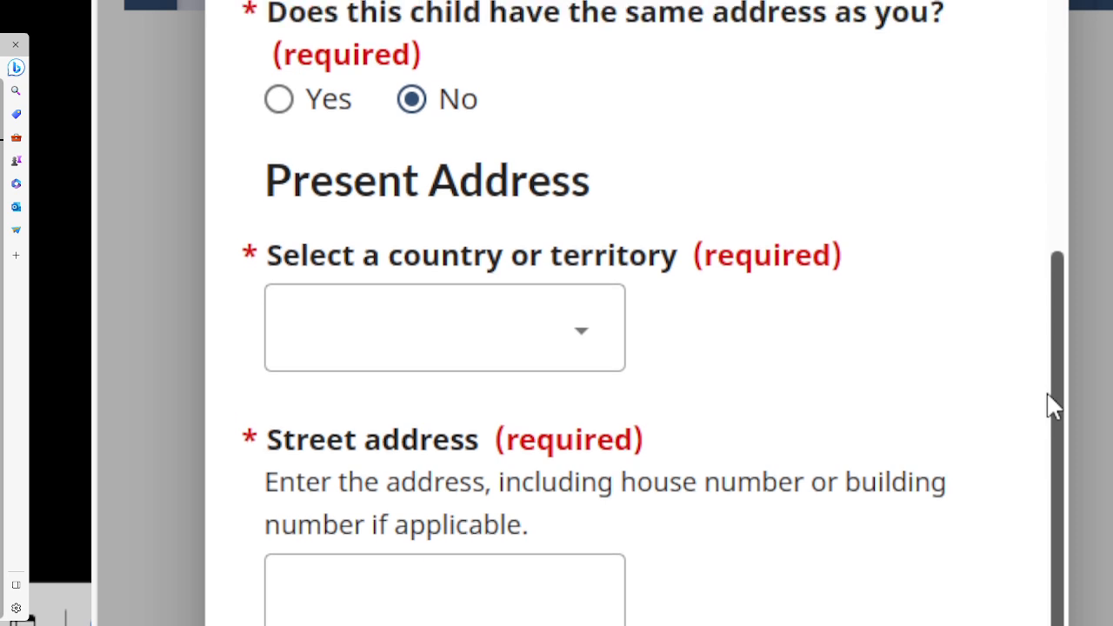
{"action": "left_click_drag", "start_coordinate": [1053, 406], "coordinate": [1050, 355]}
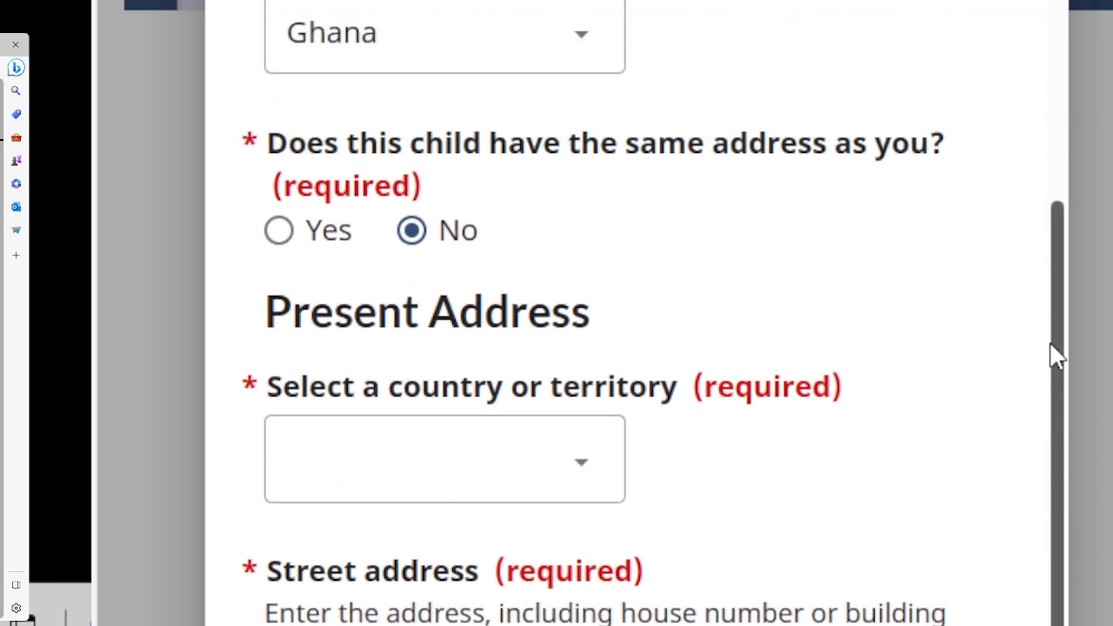
{"action": "left_click", "coordinate": [283, 237]}
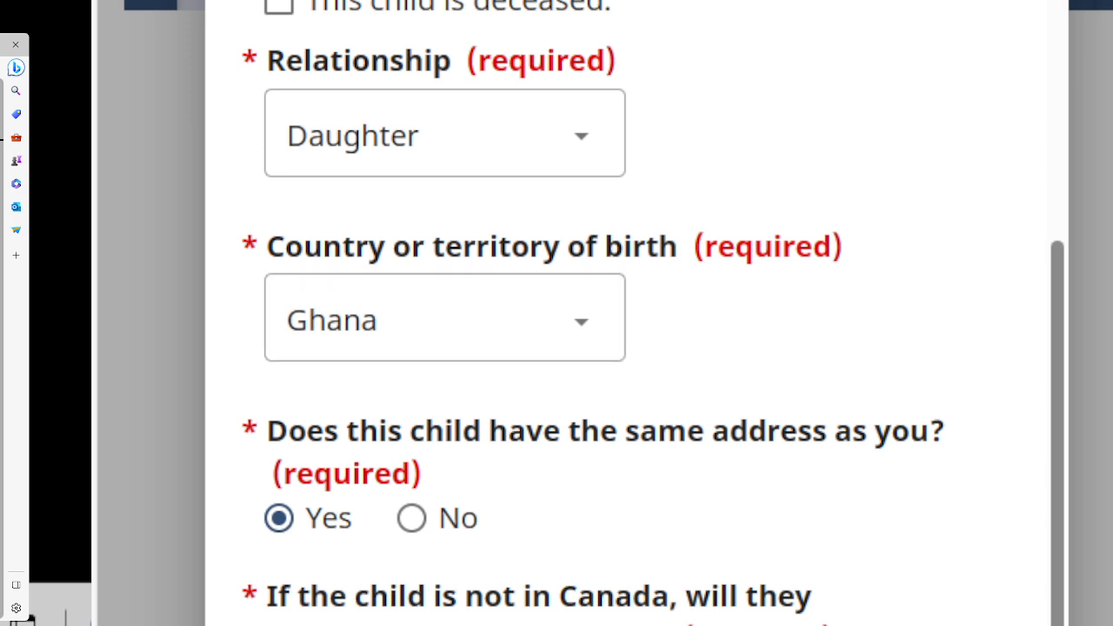
{"action": "scroll", "coordinate": [635, 313], "scroll_direction": "down", "scroll_amount": 3}
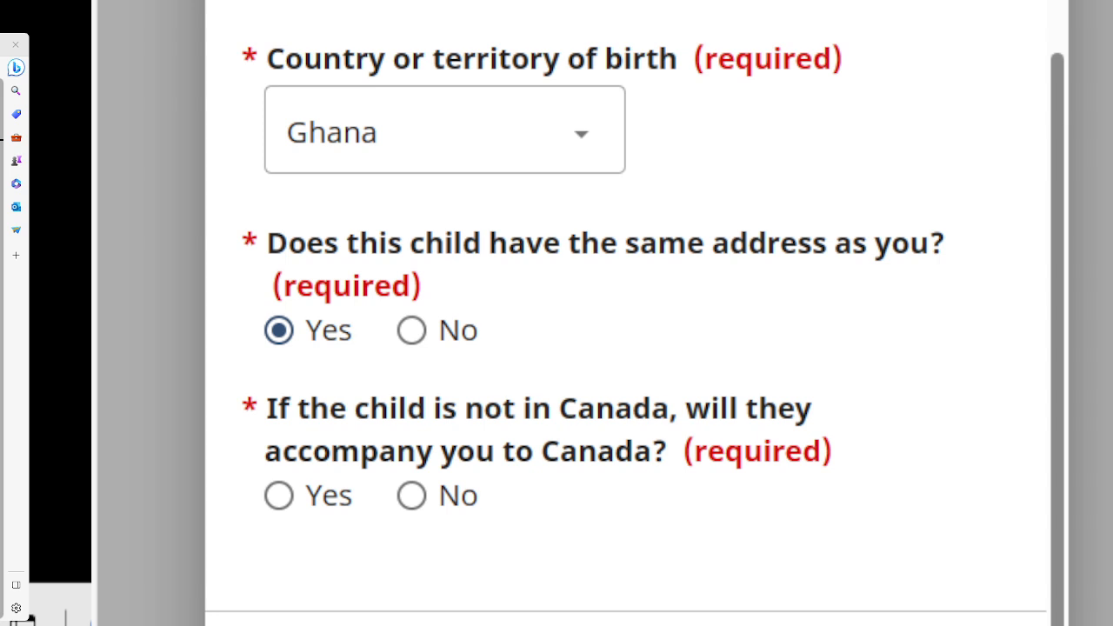
{"action": "left_click", "coordinate": [278, 496]}
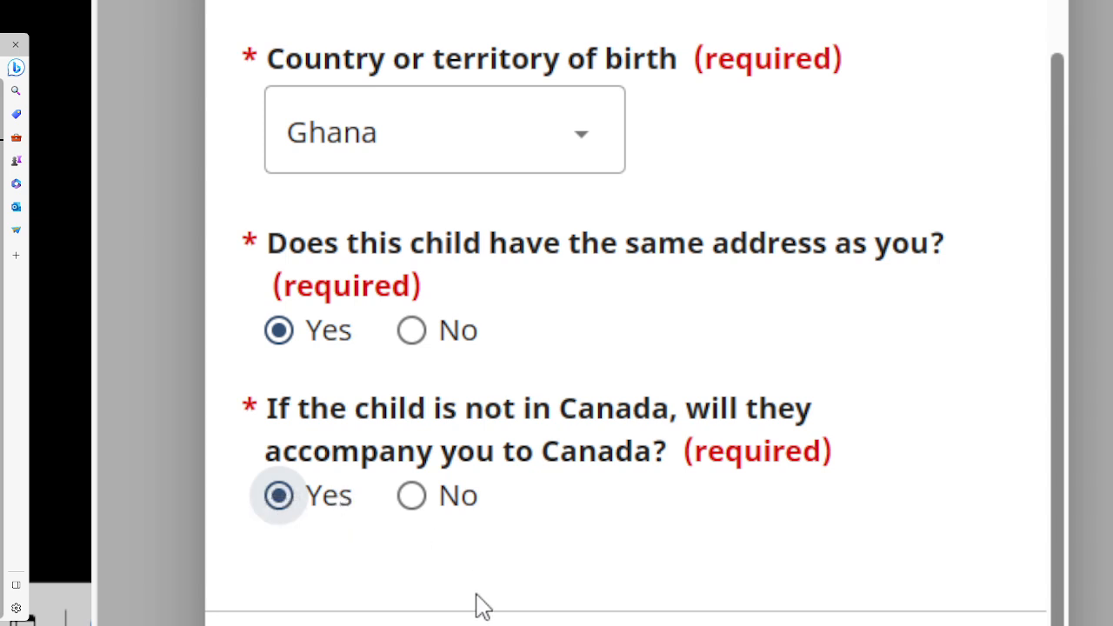
{"action": "left_click", "coordinate": [412, 500]}
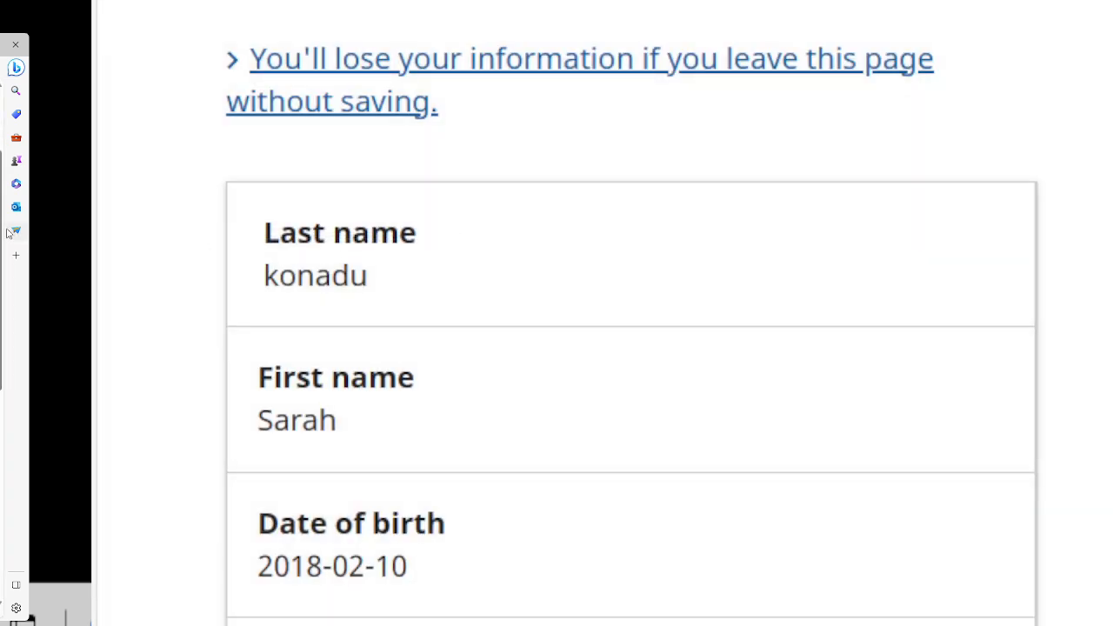
Save the Children page with the daughter listed and continue to the legal parents page.
{"action": "scroll", "coordinate": [631, 313], "scroll_direction": "down", "scroll_amount": 5}
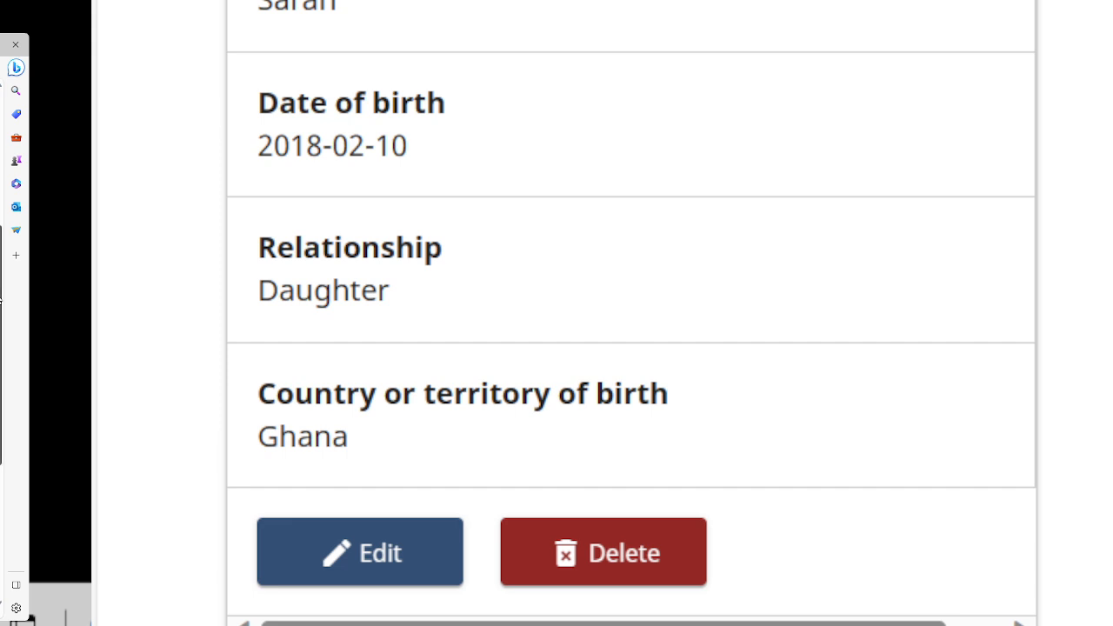
{"action": "scroll", "coordinate": [2, 369], "scroll_direction": "down", "scroll_amount": 5}
{"action": "scroll", "coordinate": [2, 369], "scroll_direction": "down", "scroll_amount": 3}
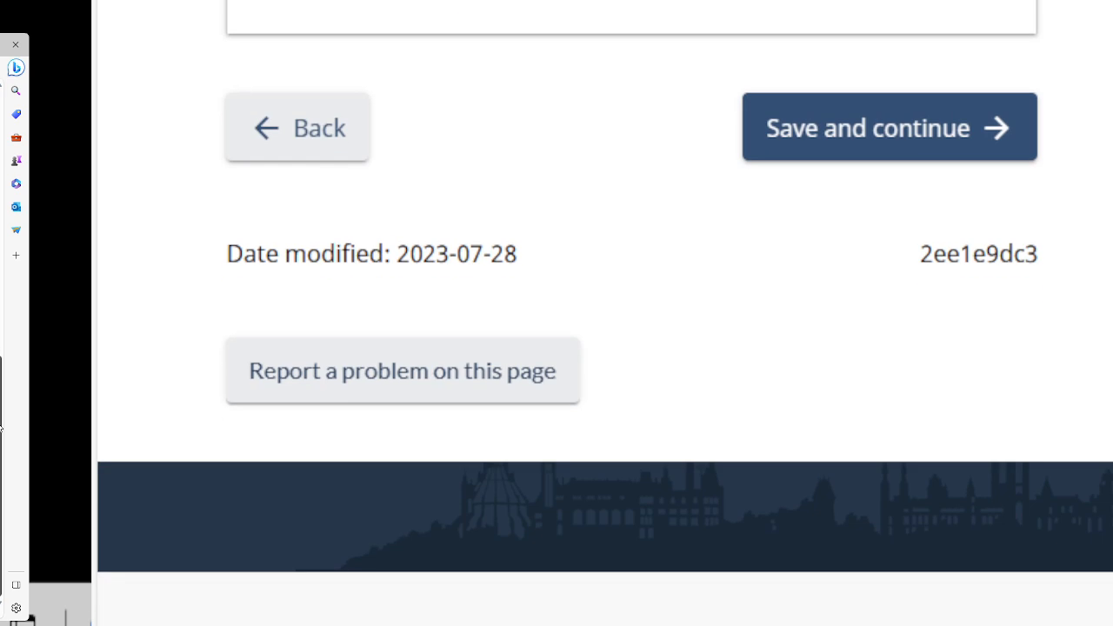
{"action": "left_click", "coordinate": [848, 148]}
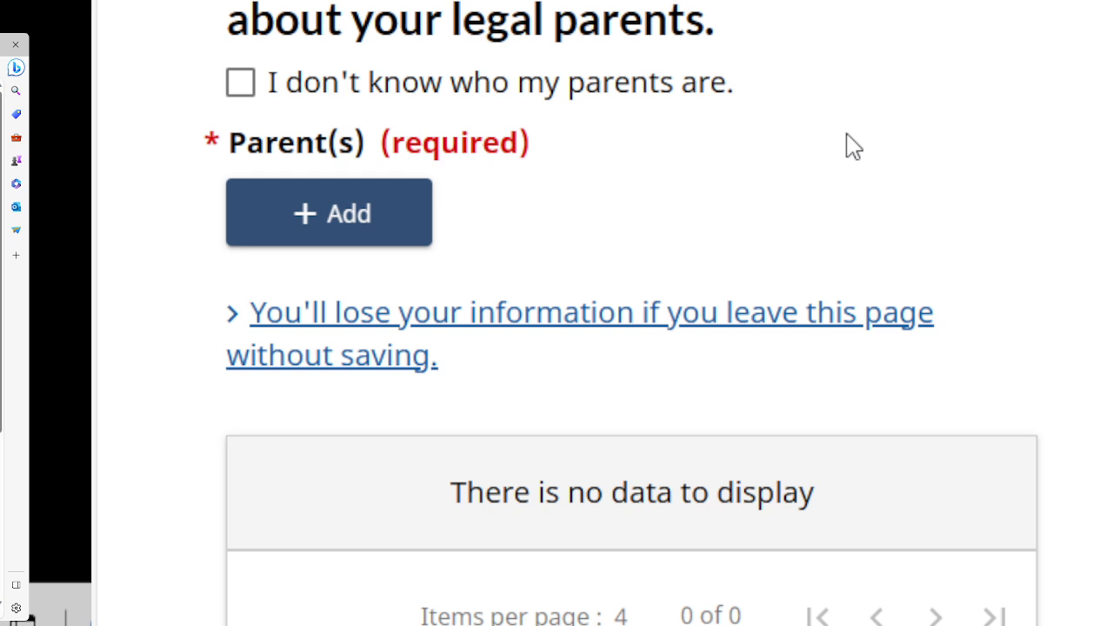
Scroll up to the Parent(s) section and open a blank Add Parent(s) form.
{"action": "left_click_drag", "start_coordinate": [832, 133], "coordinate": [804, 121]}
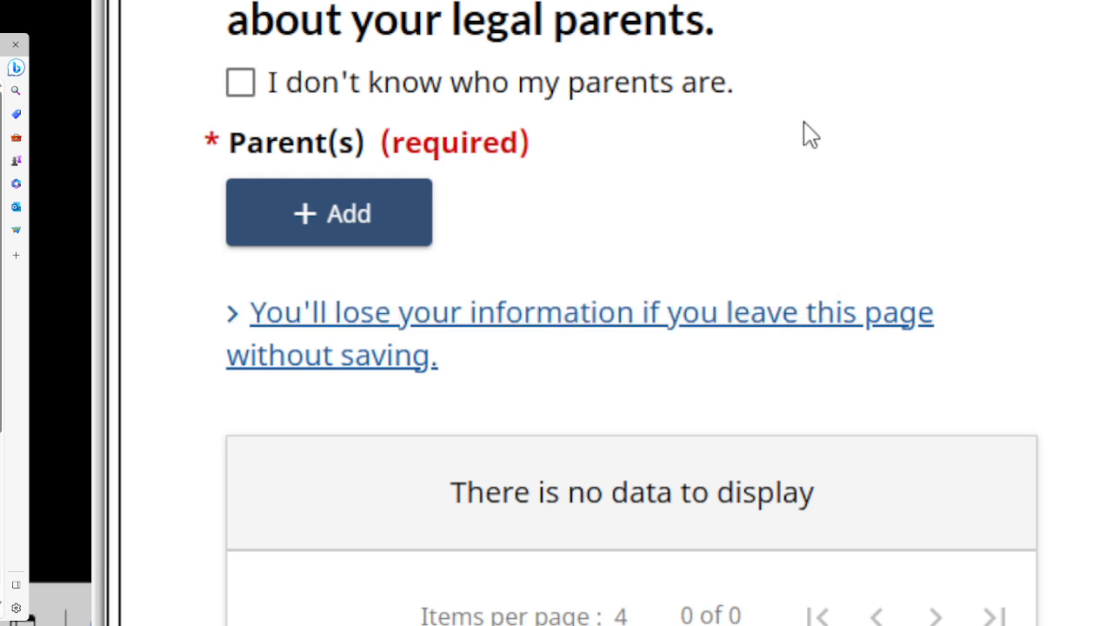
{"action": "scroll", "coordinate": [574, 313], "scroll_direction": "up", "scroll_amount": 5}
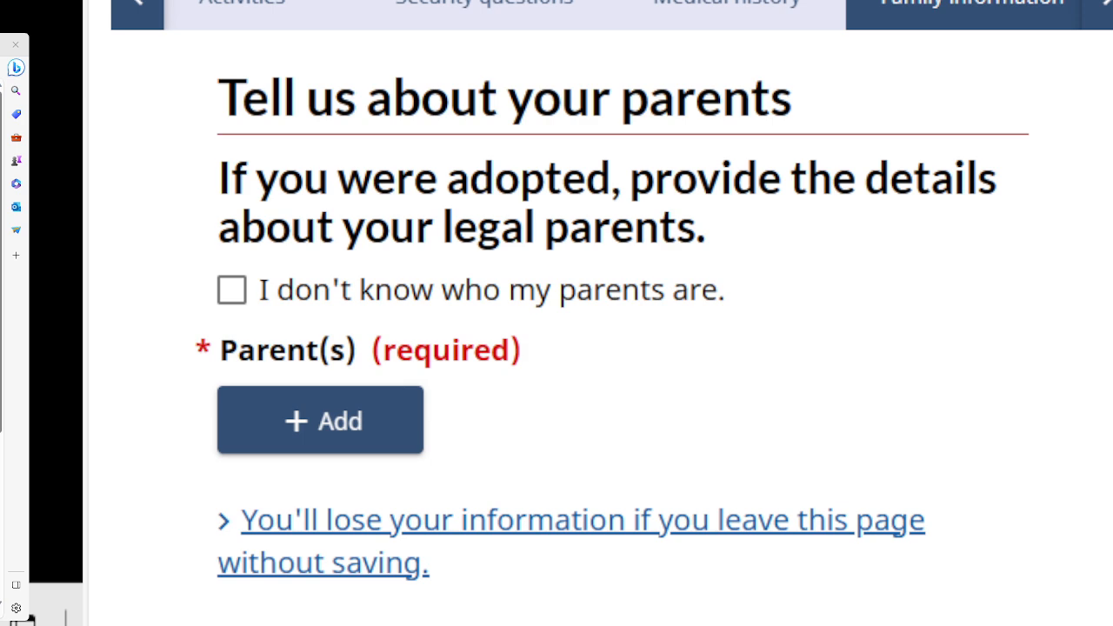
{"action": "left_click", "coordinate": [327, 403]}
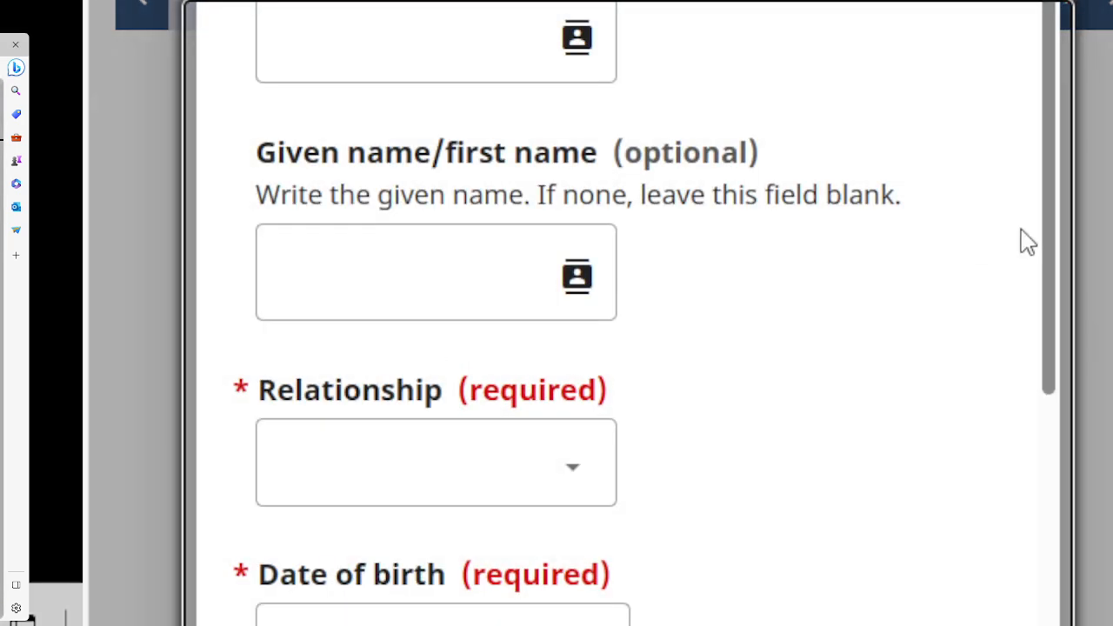
{"action": "left_click", "coordinate": [305, 288]}
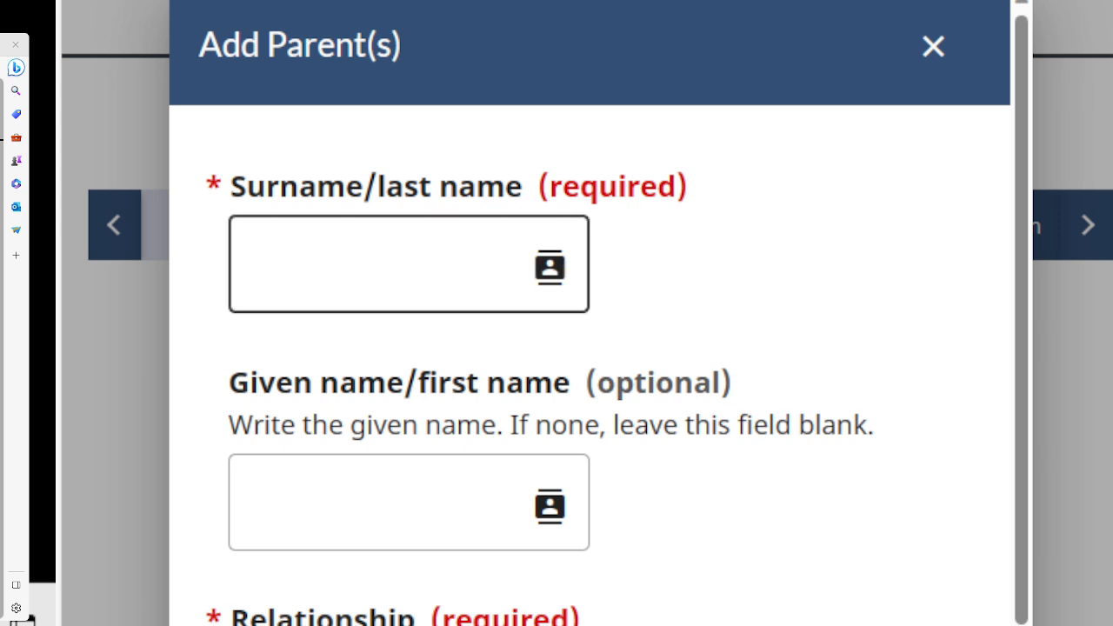
Fill in the mother's surname and given name on the Add Parent(s) form.
{"action": "left_click", "coordinate": [366, 247]}
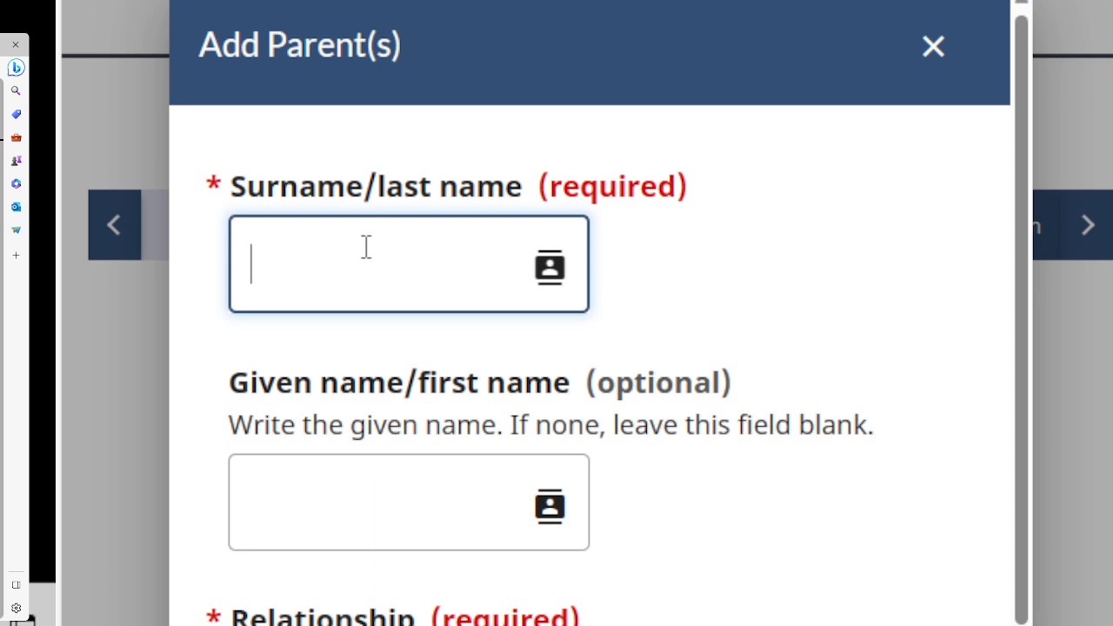
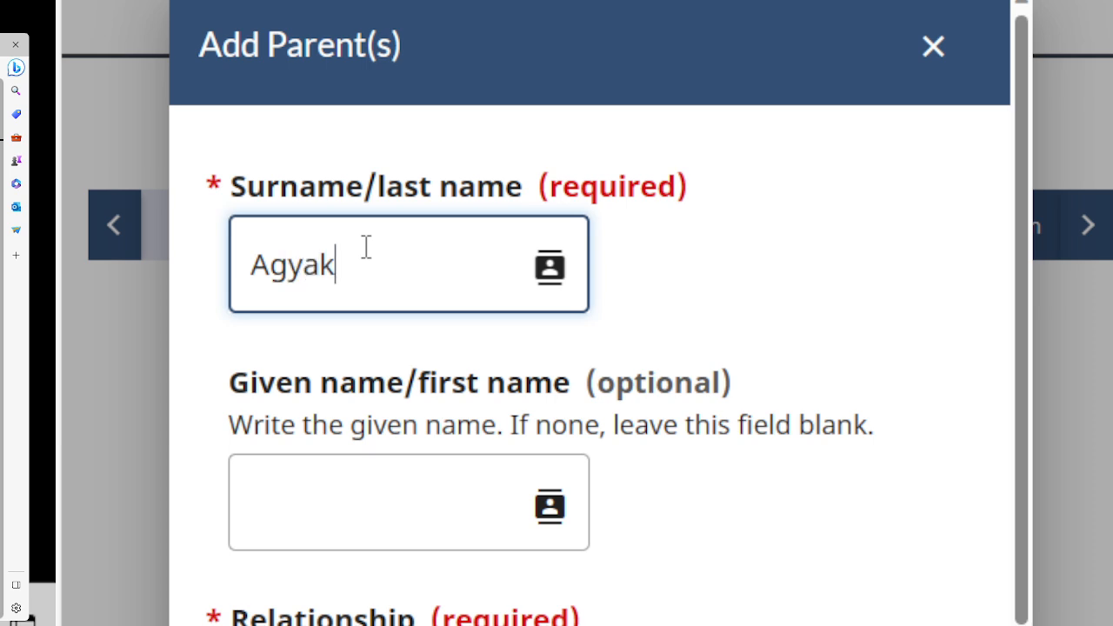
{"action": "left_click", "coordinate": [299, 507]}
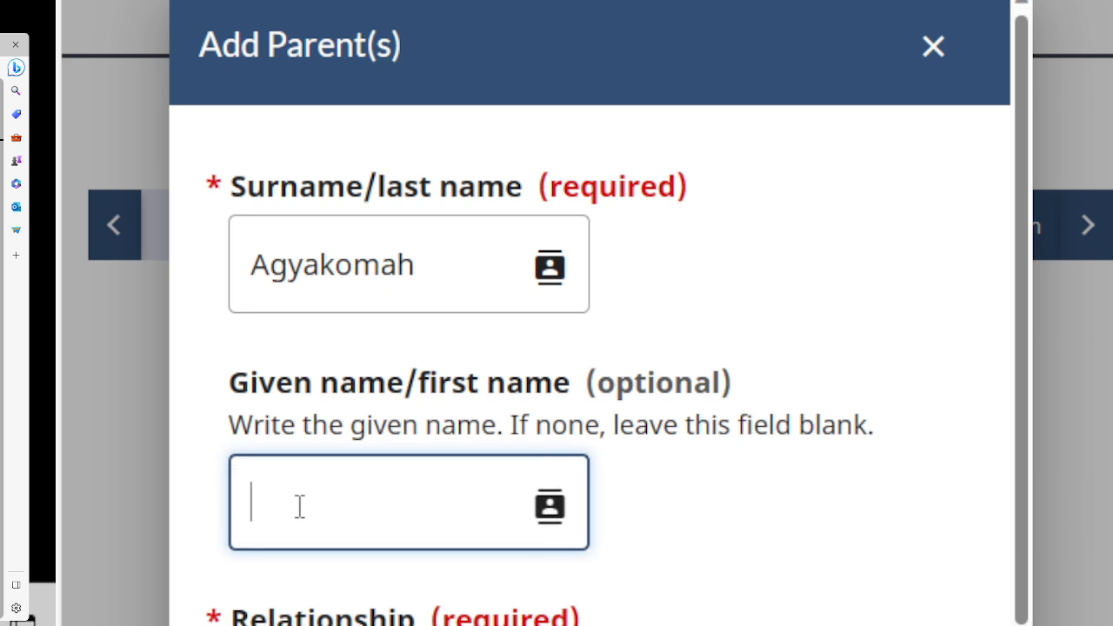
{"action": "left_click_drag", "start_coordinate": [1017, 256], "coordinate": [1017, 392]}
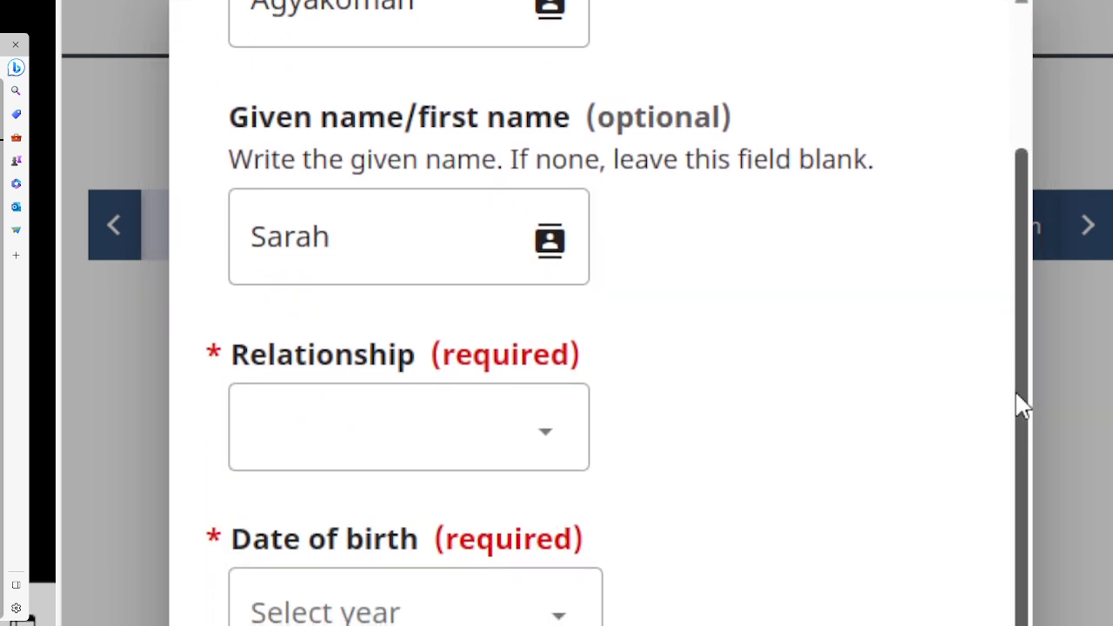
{"action": "left_click", "coordinate": [458, 417]}
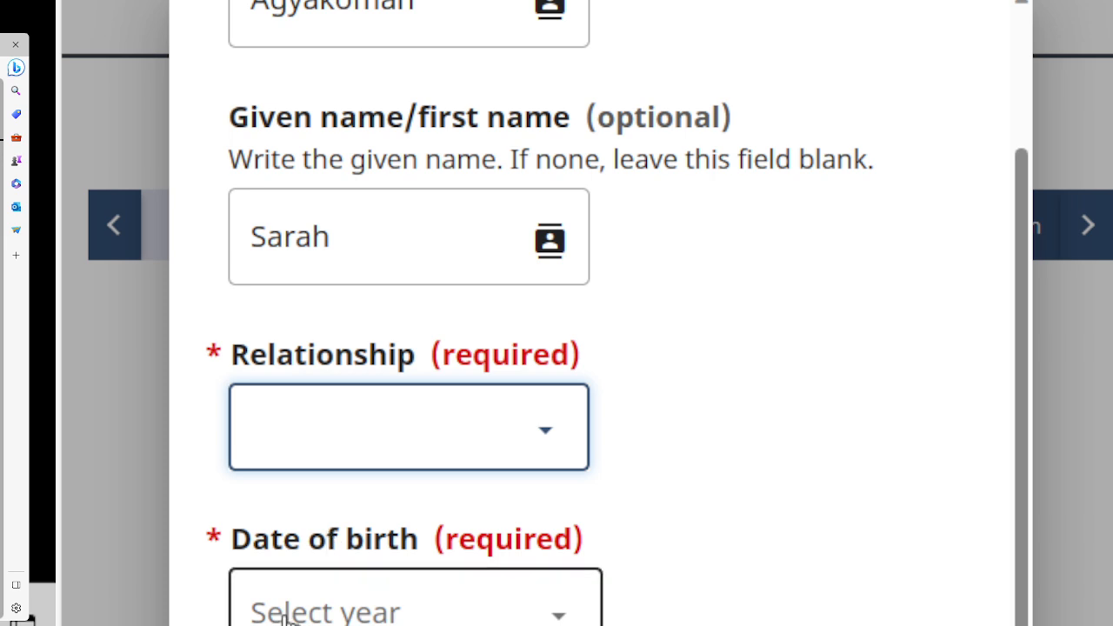
Choose Mother as the relationship and pick 1960, September and 11 for birth year, month and day.
{"action": "left_click", "coordinate": [278, 567]}
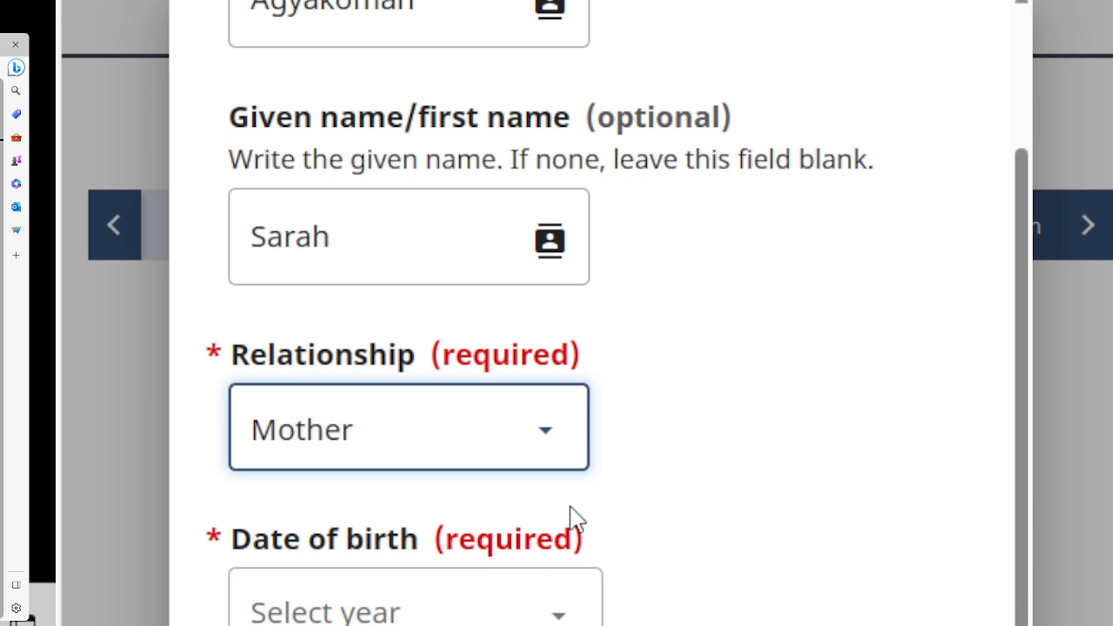
{"action": "scroll", "coordinate": [557, 313], "scroll_direction": "down", "scroll_amount": 3}
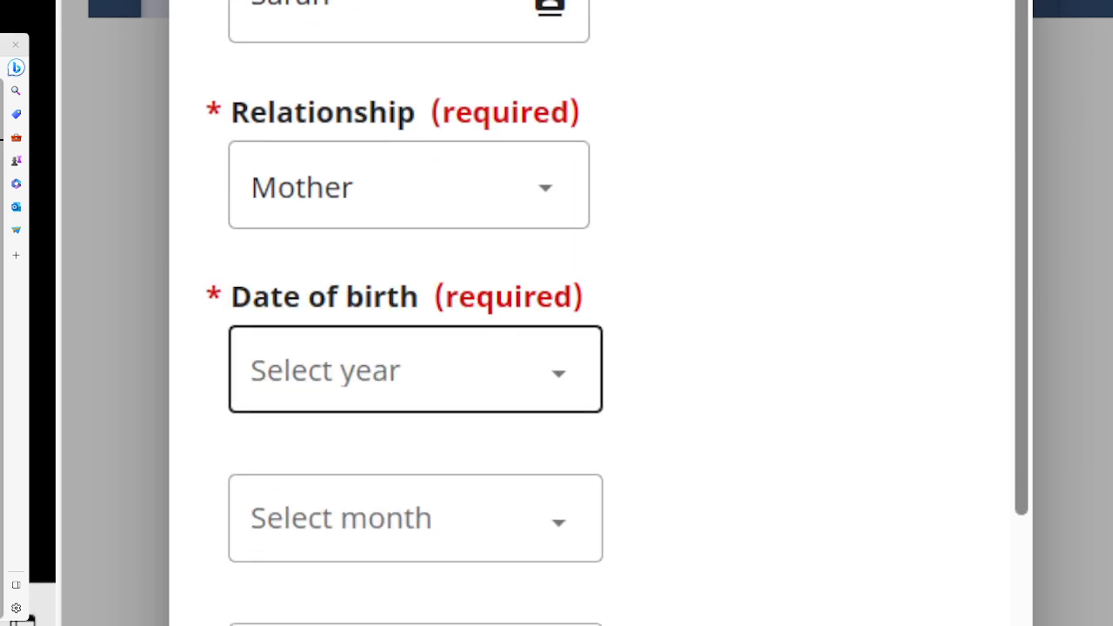
{"action": "left_click", "coordinate": [415, 388]}
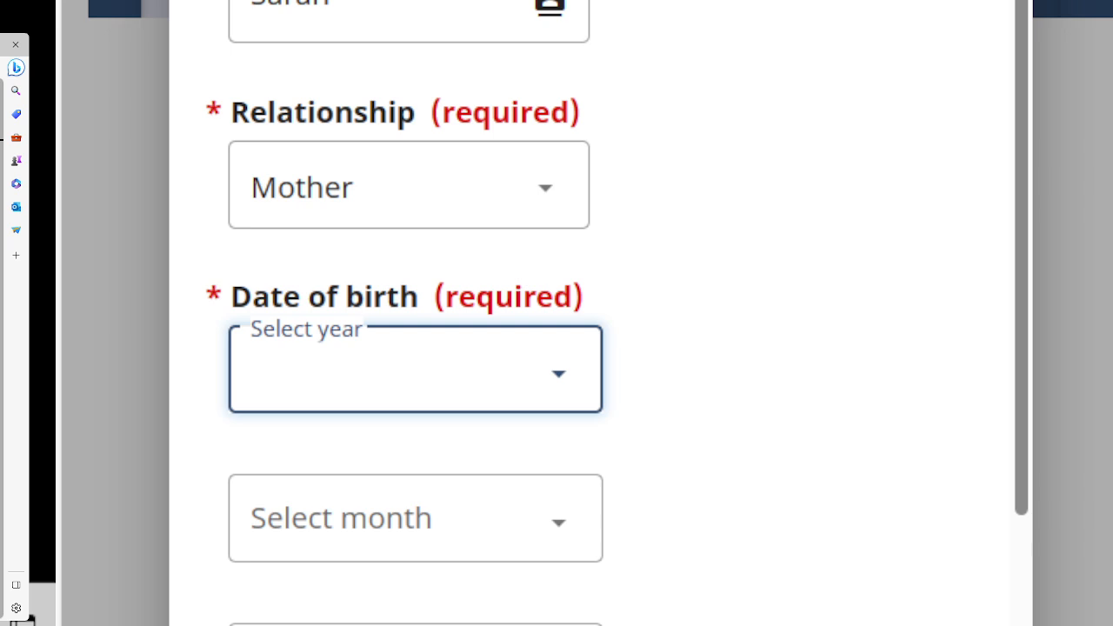
{"action": "type", "text": "1960"}
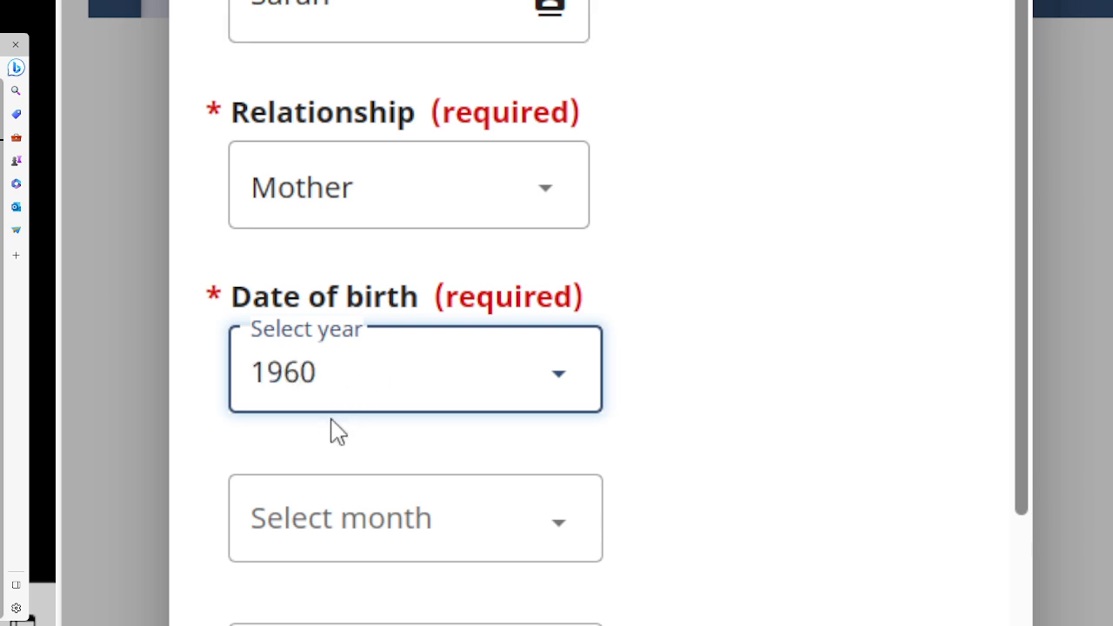
{"action": "left_click", "coordinate": [339, 525]}
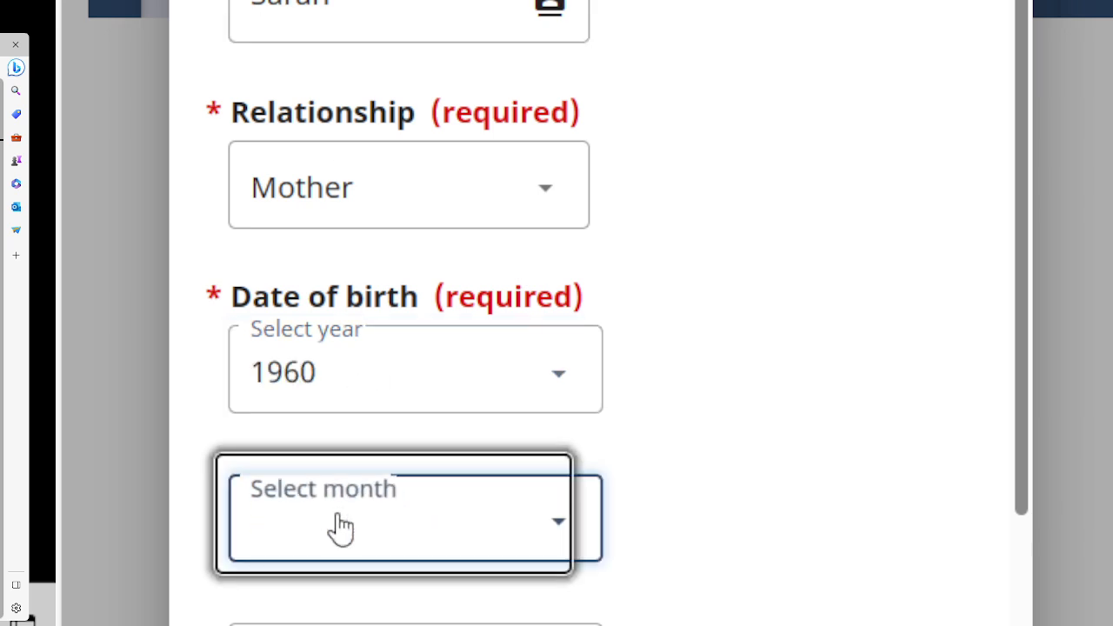
{"action": "left_click", "coordinate": [343, 304]}
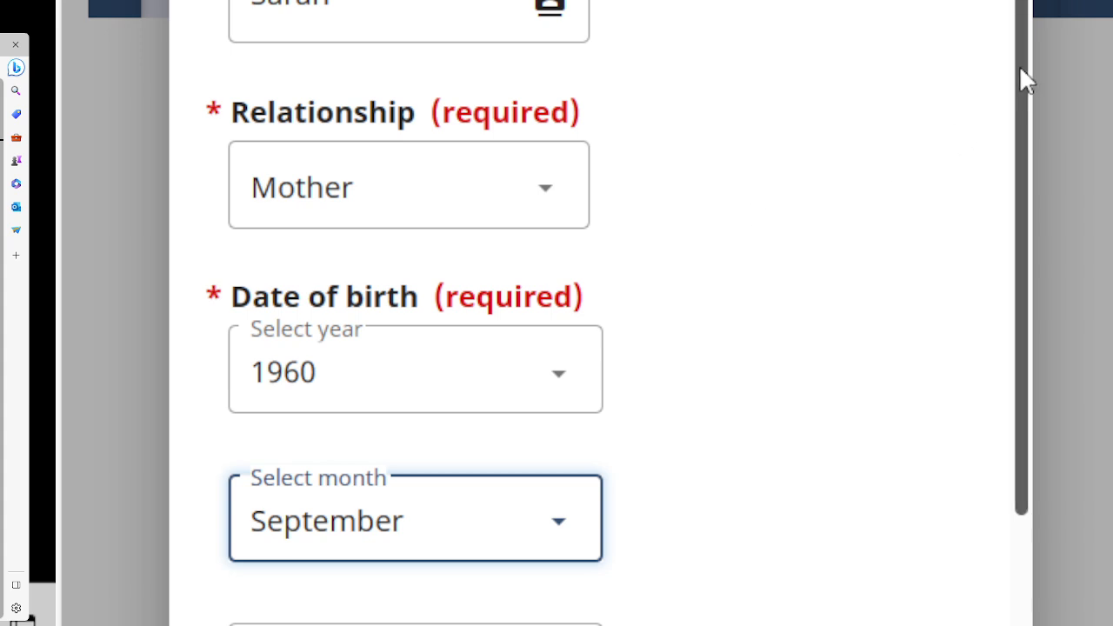
{"action": "scroll", "coordinate": [1014, 209], "scroll_direction": "down", "scroll_amount": 4}
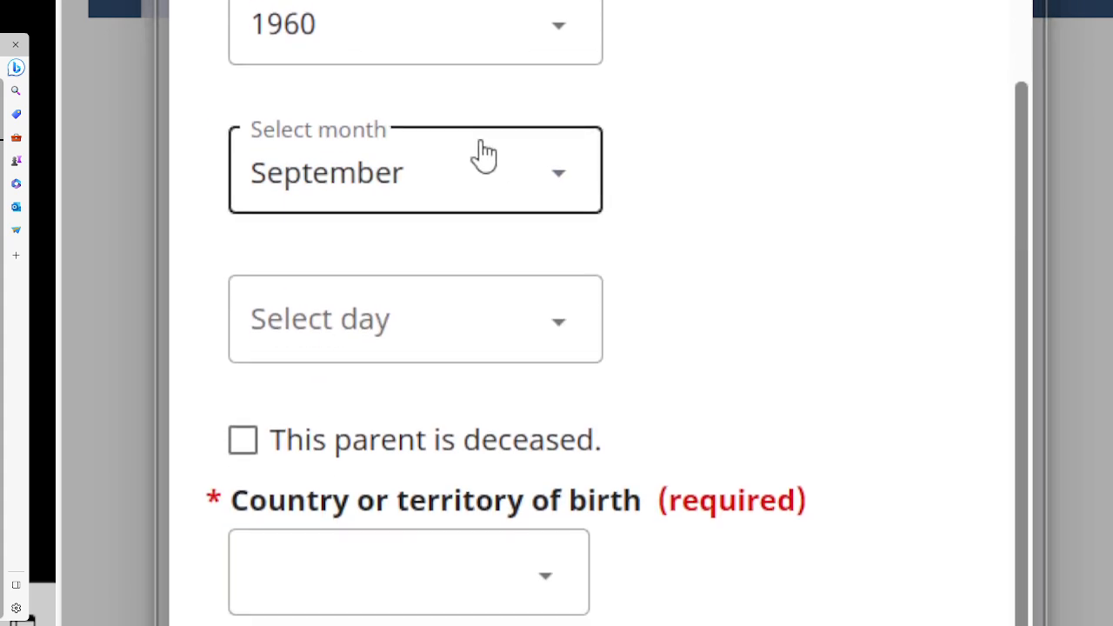
{"action": "left_click", "coordinate": [329, 332]}
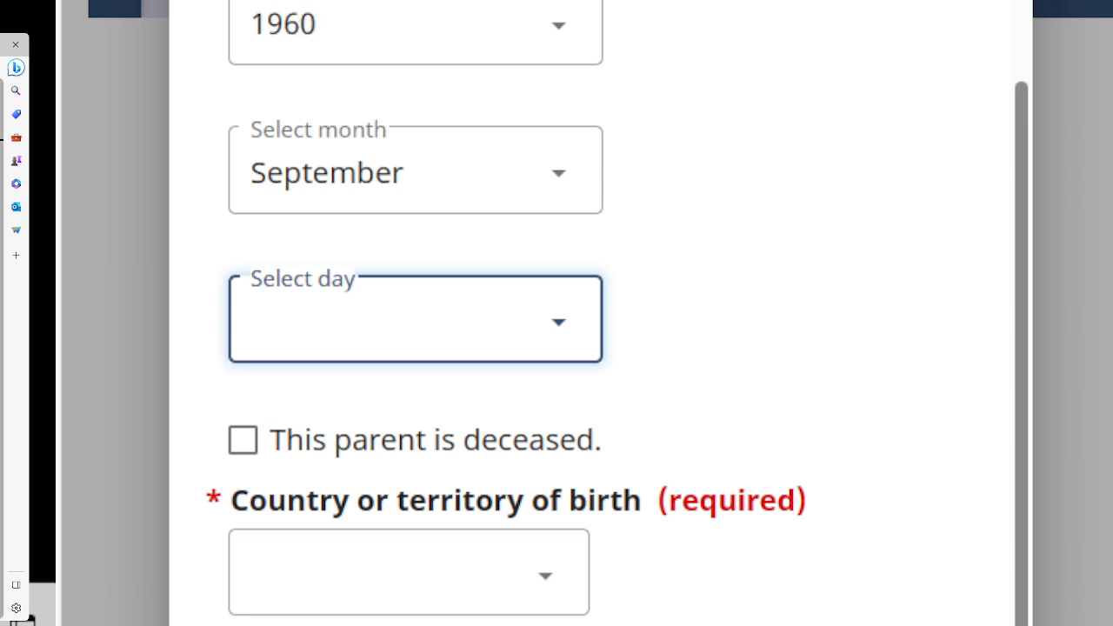
{"action": "type", "text": "11"}
{"action": "left_click_drag", "start_coordinate": [1017, 180], "coordinate": [1013, 248]}
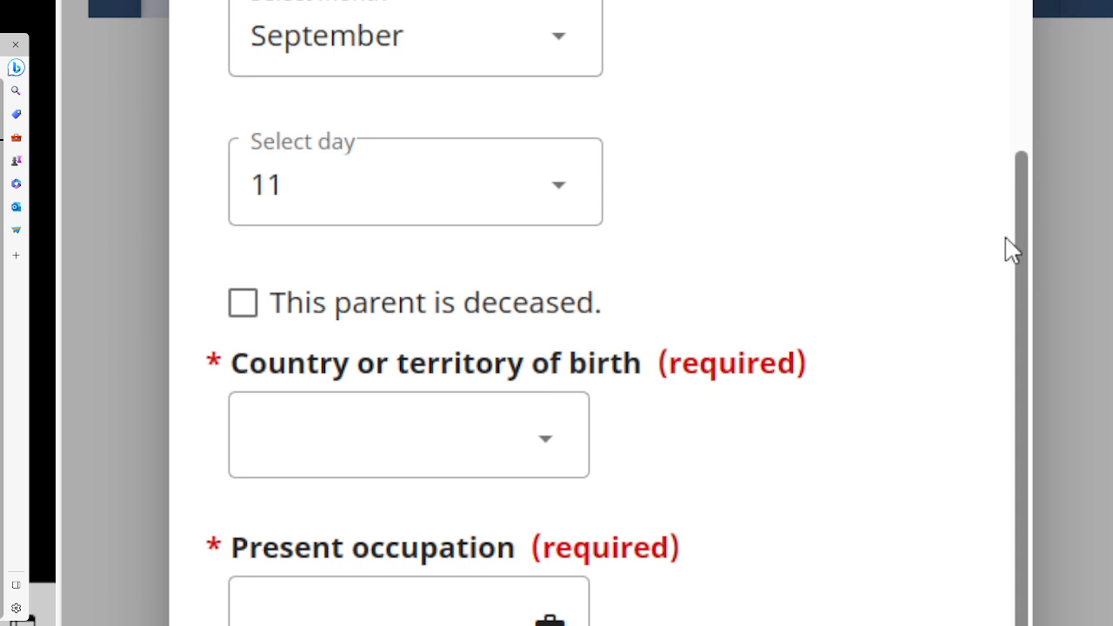
{"action": "left_click", "coordinate": [539, 452]}
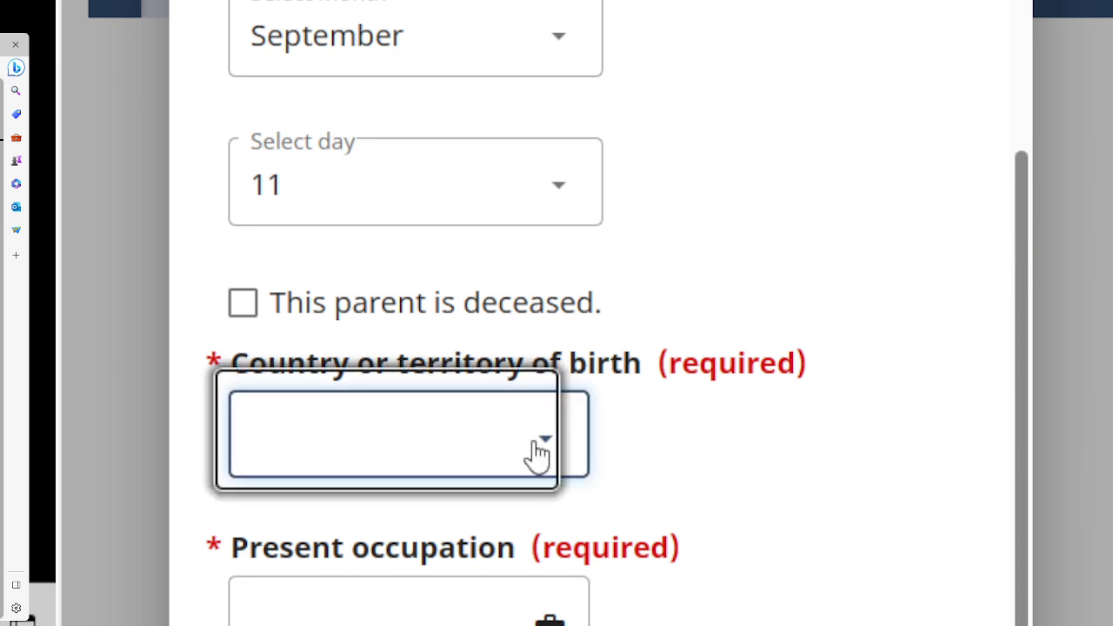
Set country of birth to Ghana and occupation to Teacher; answer Yes to same address, No to coming to Canada.
{"action": "type", "text": "gh"}
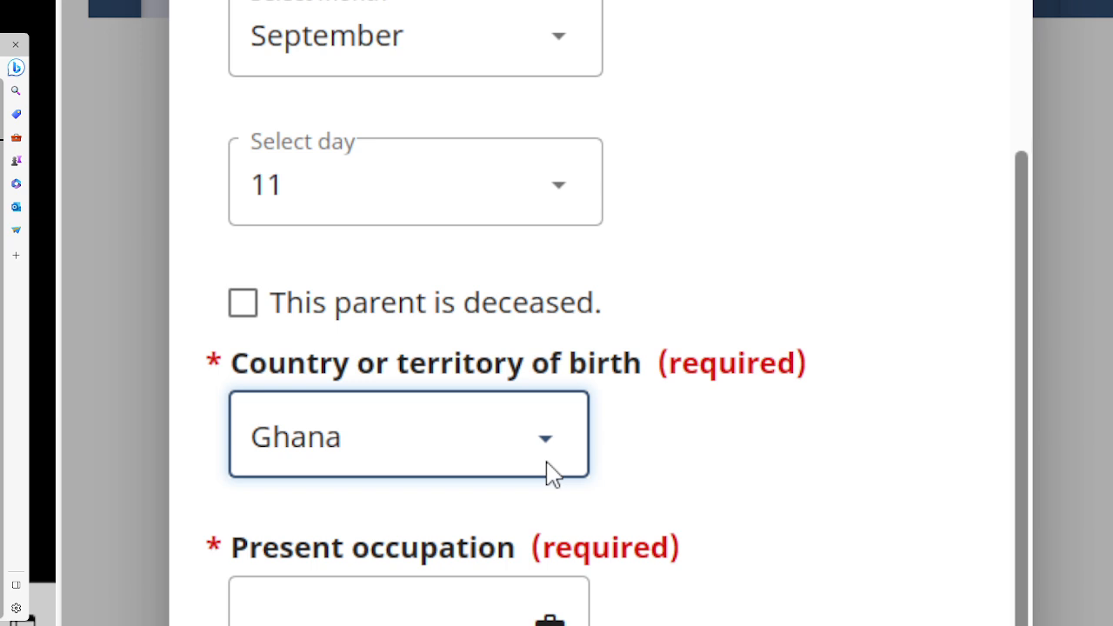
{"action": "left_click_drag", "start_coordinate": [1024, 283], "coordinate": [1007, 427]}
{"action": "left_click", "coordinate": [447, 307]}
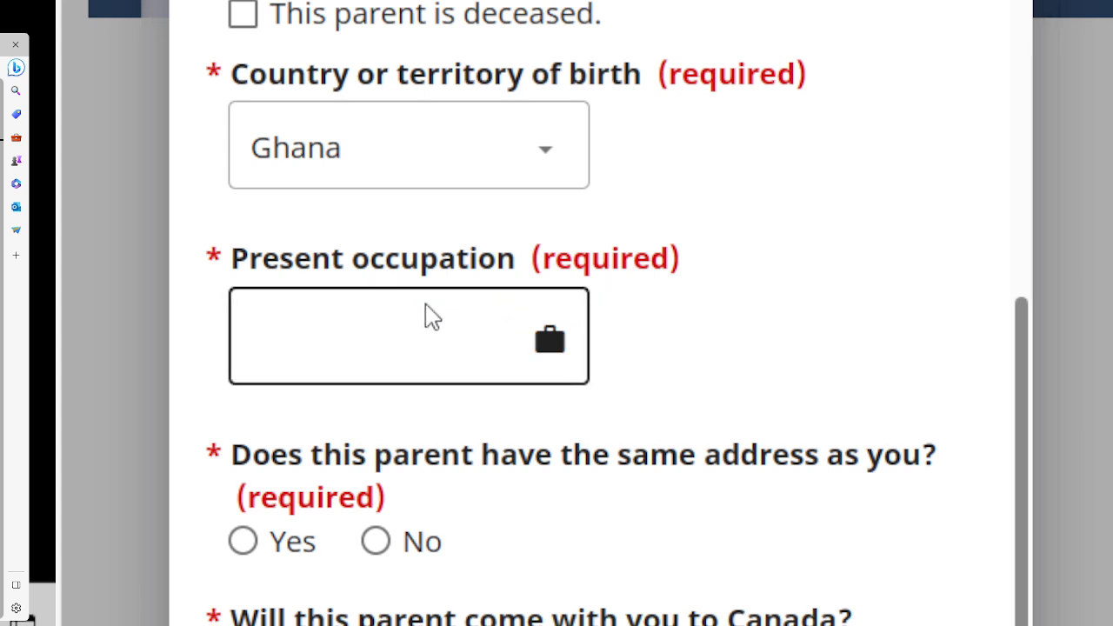
{"action": "left_click", "coordinate": [349, 342]}
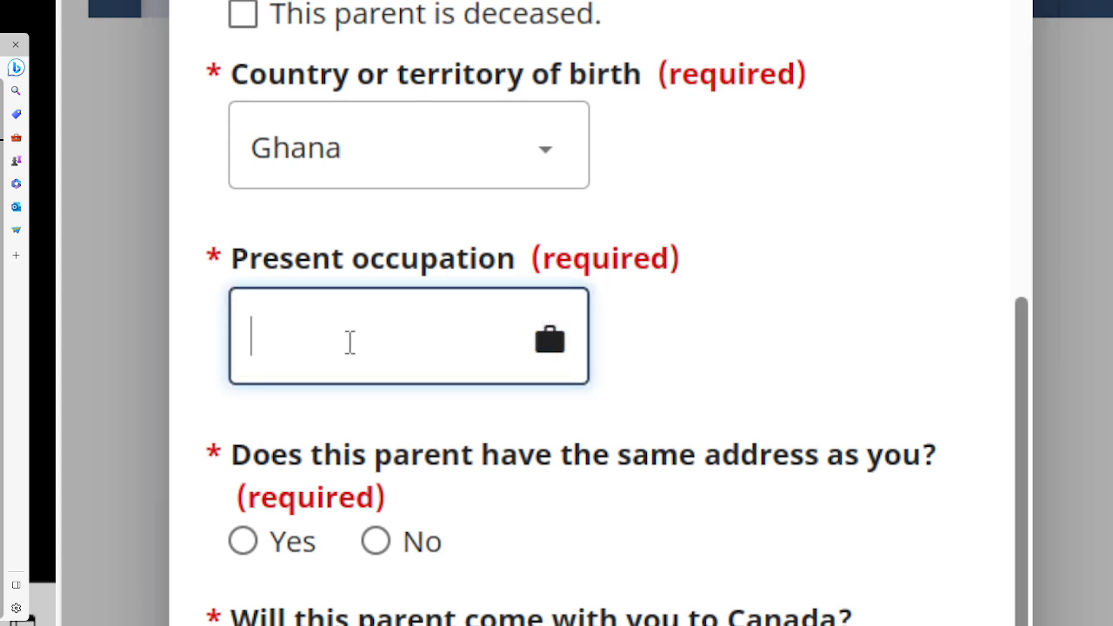
{"action": "type", "text": "Teacher"}
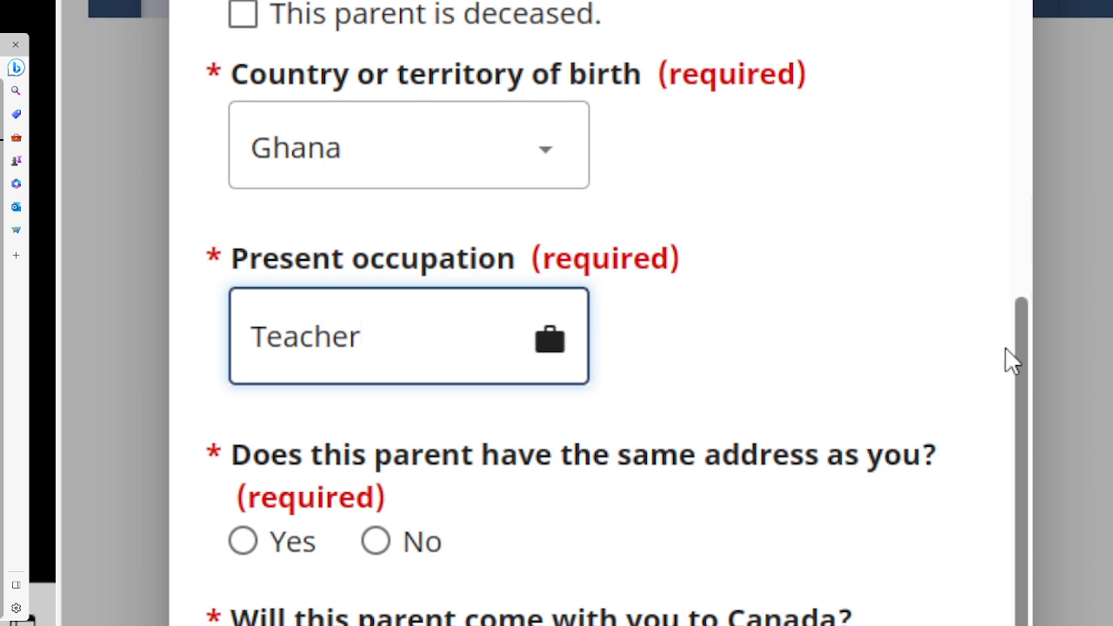
{"action": "scroll", "coordinate": [556, 348], "scroll_direction": "down", "scroll_amount": 2}
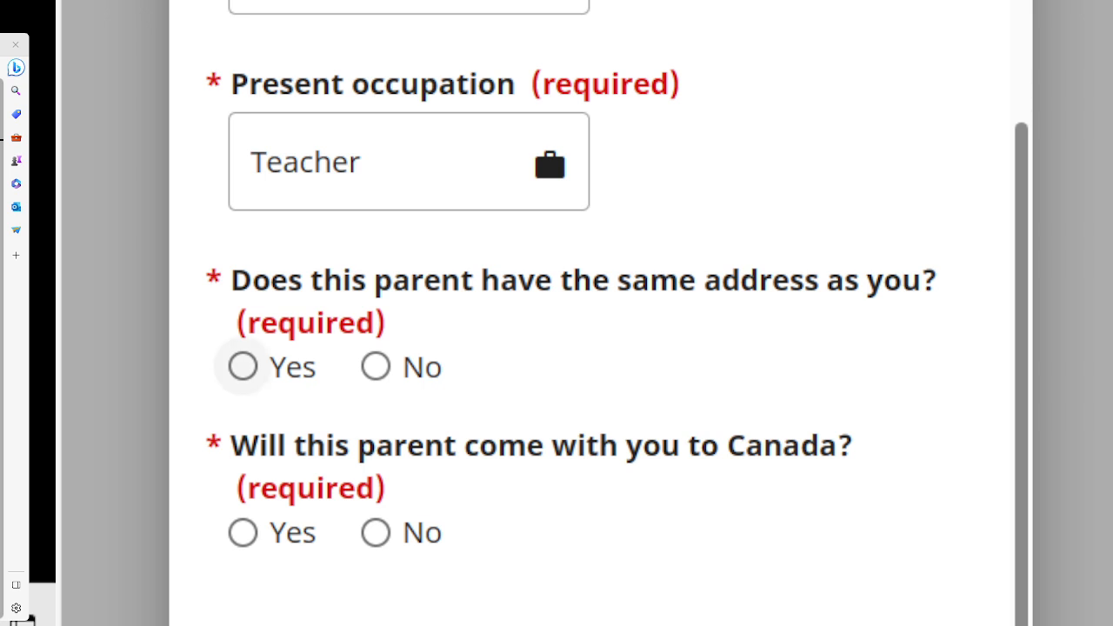
{"action": "left_click", "coordinate": [243, 366]}
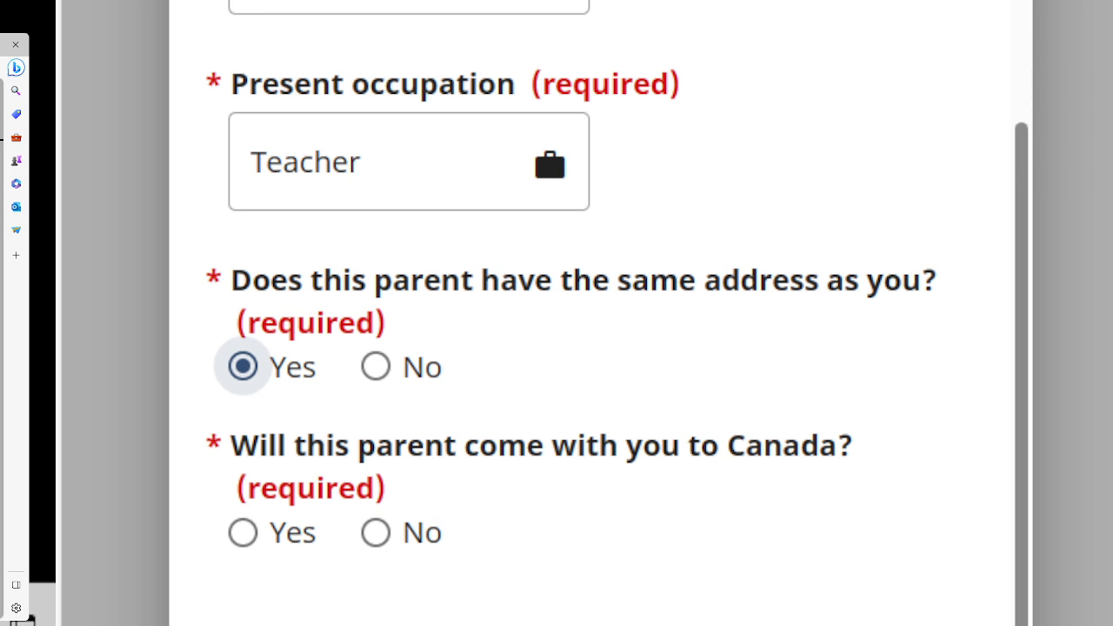
{"action": "left_click", "coordinate": [376, 540]}
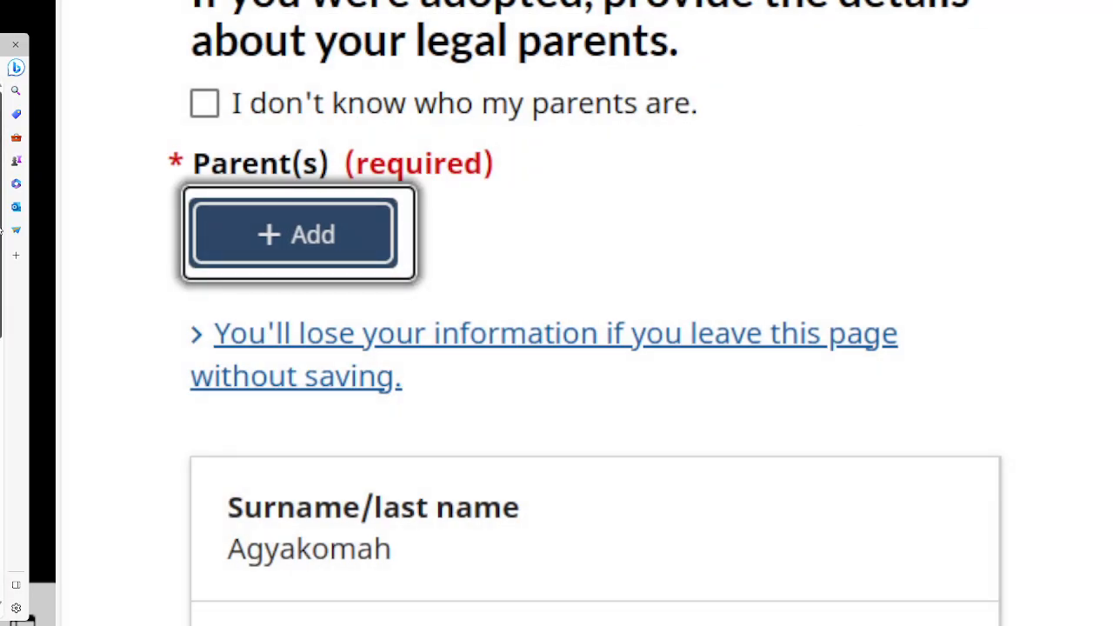
Start a second parent entry and type the father's given name.
{"action": "left_click_drag", "start_coordinate": [1, 221], "coordinate": [1, 275]}
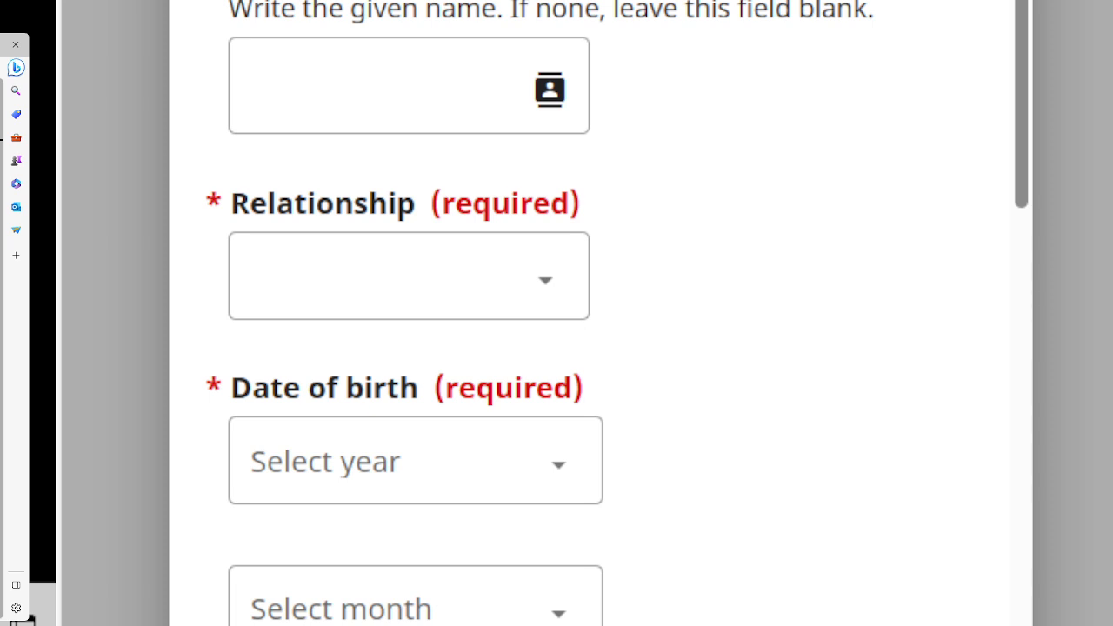
{"action": "left_click", "coordinate": [294, 88]}
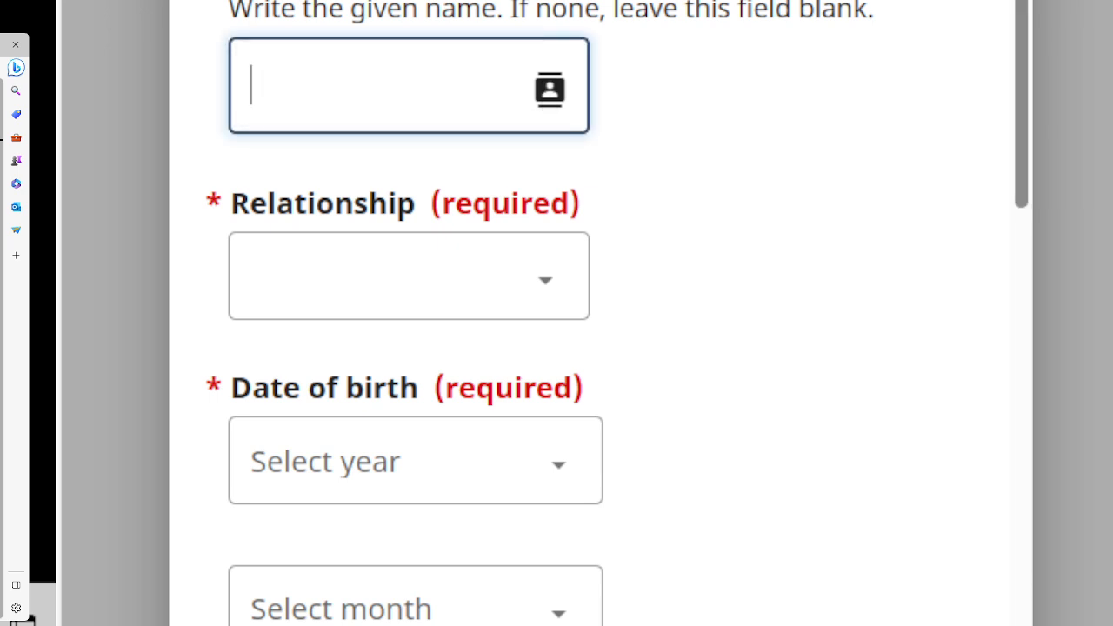
{"action": "scroll", "coordinate": [601, 314], "scroll_direction": "up", "scroll_amount": 2}
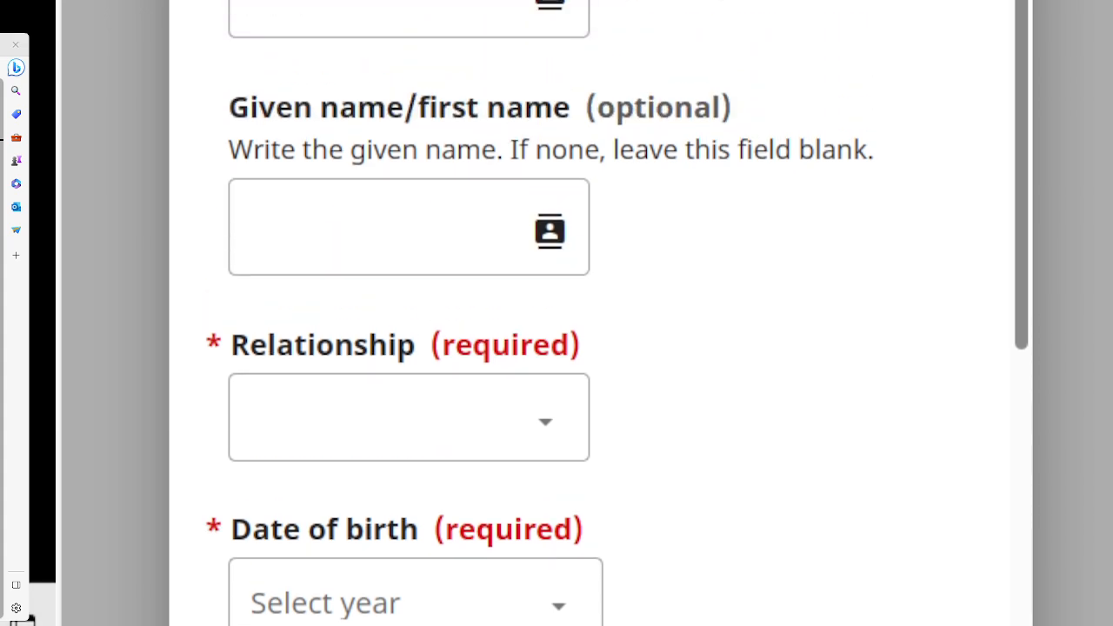
{"action": "scroll", "coordinate": [600, 313], "scroll_direction": "up", "scroll_amount": 1}
{"action": "scroll", "coordinate": [600, 313], "scroll_direction": "down", "scroll_amount": 1}
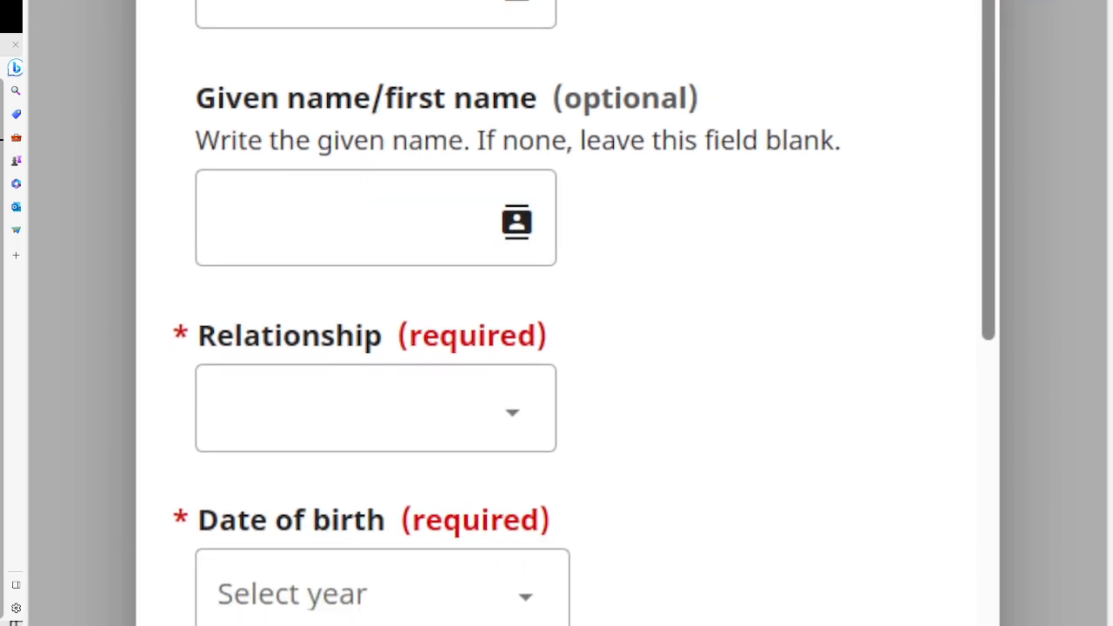
{"action": "left_click", "coordinate": [313, 257]}
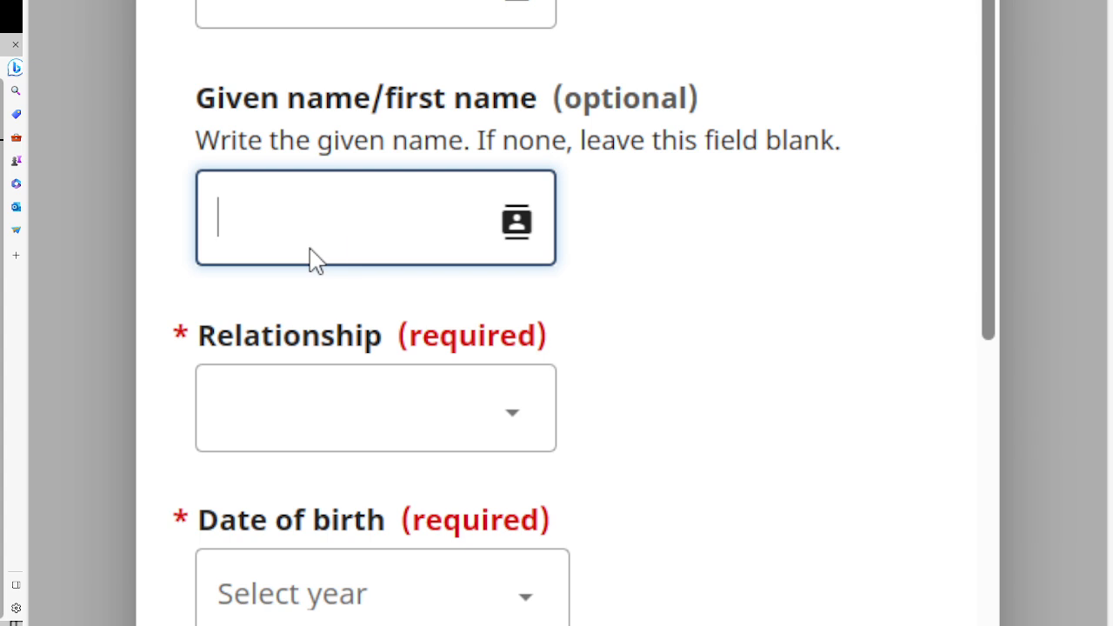
{"action": "type", "text": "Be"}
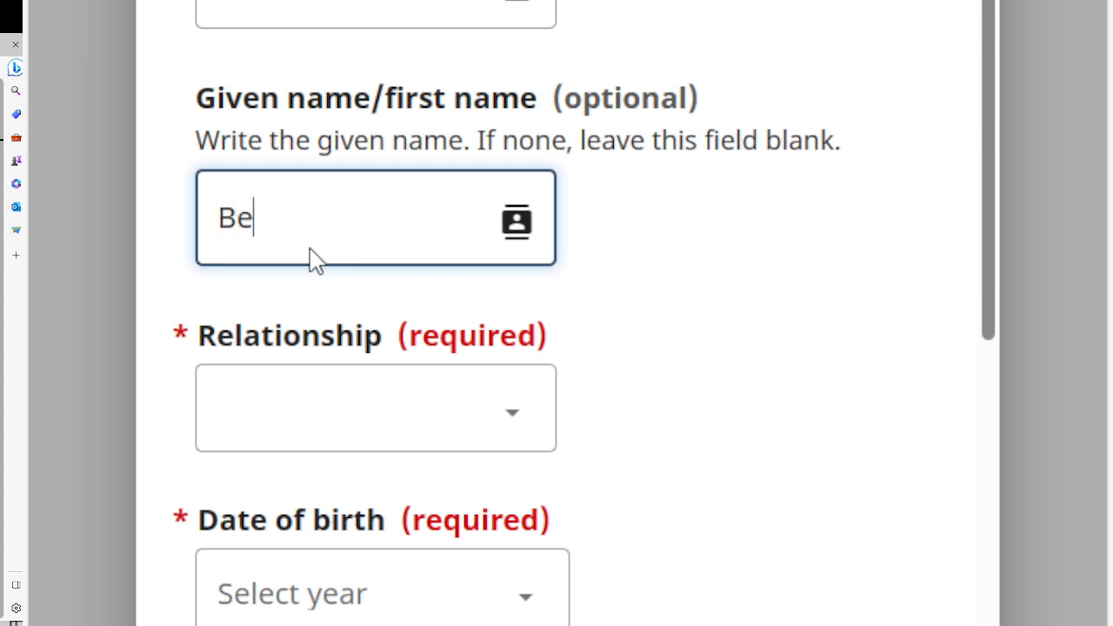
{"action": "type", "text": "nja"}
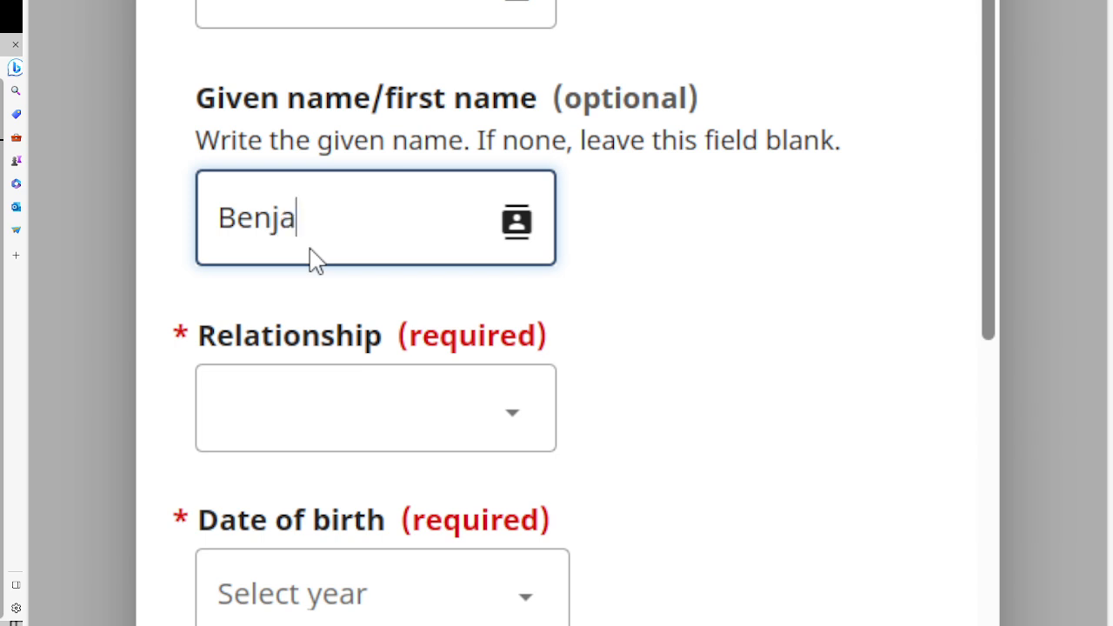
{"action": "type", "text": "min"}
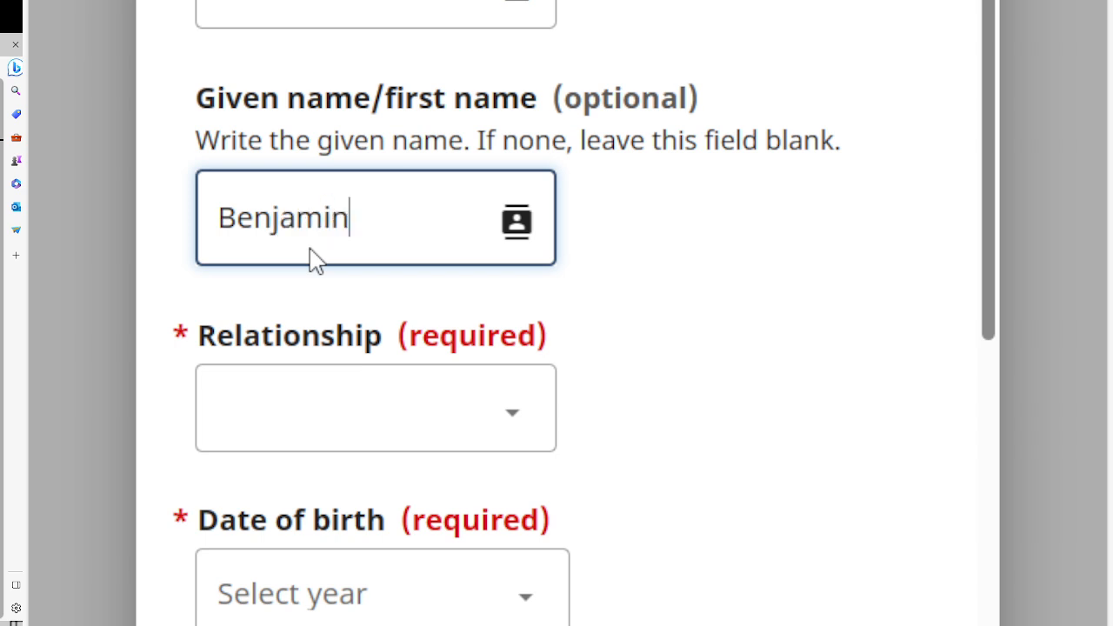
Set the relationship to Father and the birth year to 1952.
{"action": "left_click", "coordinate": [269, 414]}
{"action": "left_click", "coordinate": [275, 513]}
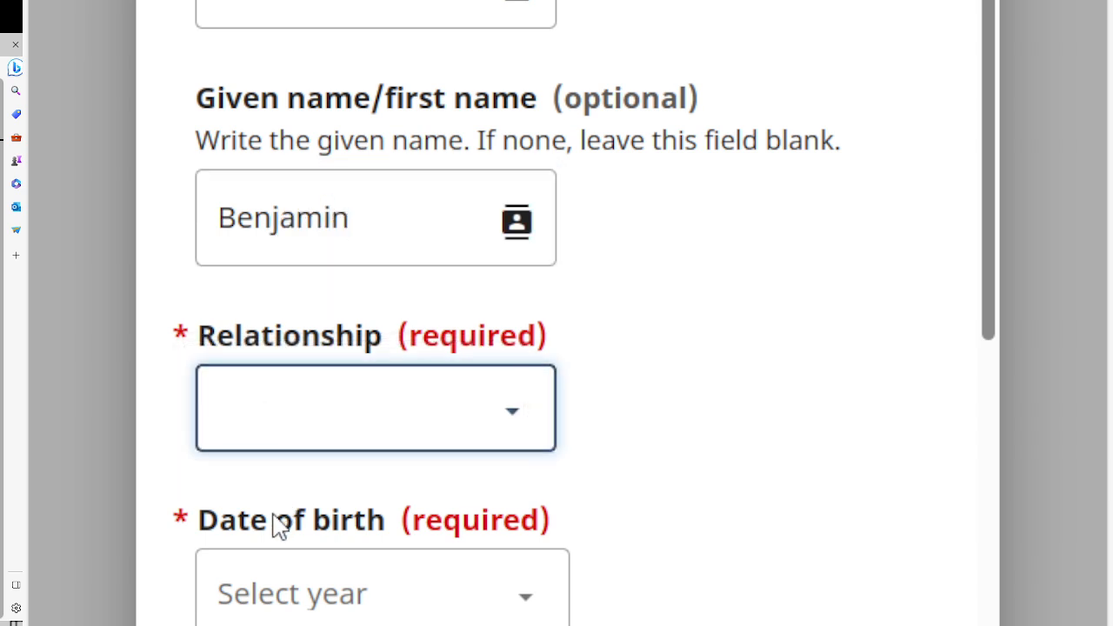
{"action": "left_click", "coordinate": [310, 609]}
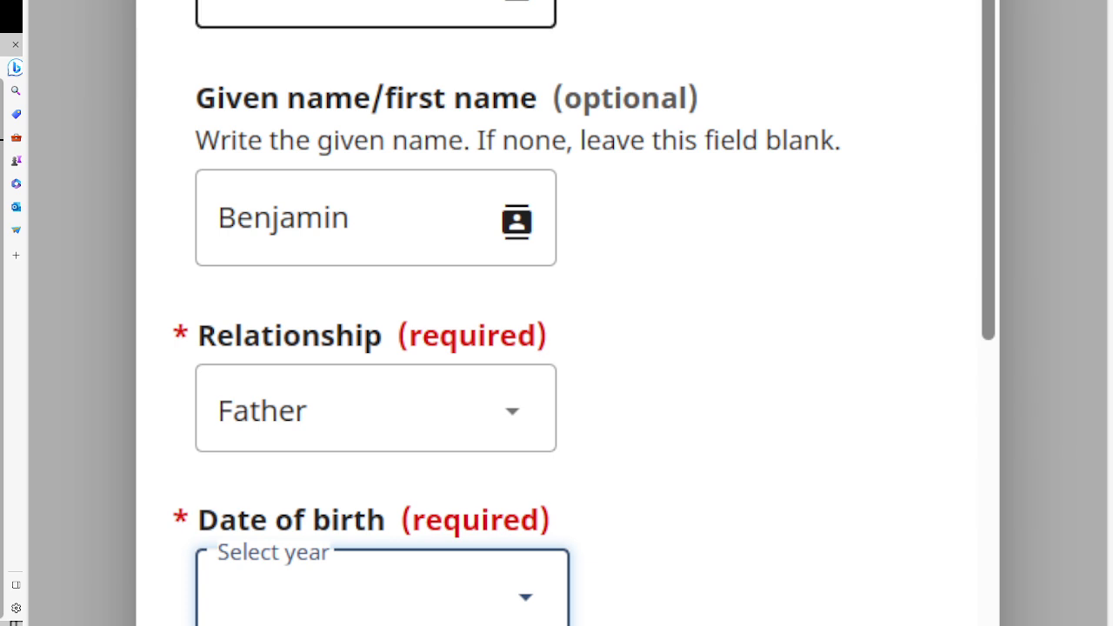
{"action": "left_click", "coordinate": [304, 288]}
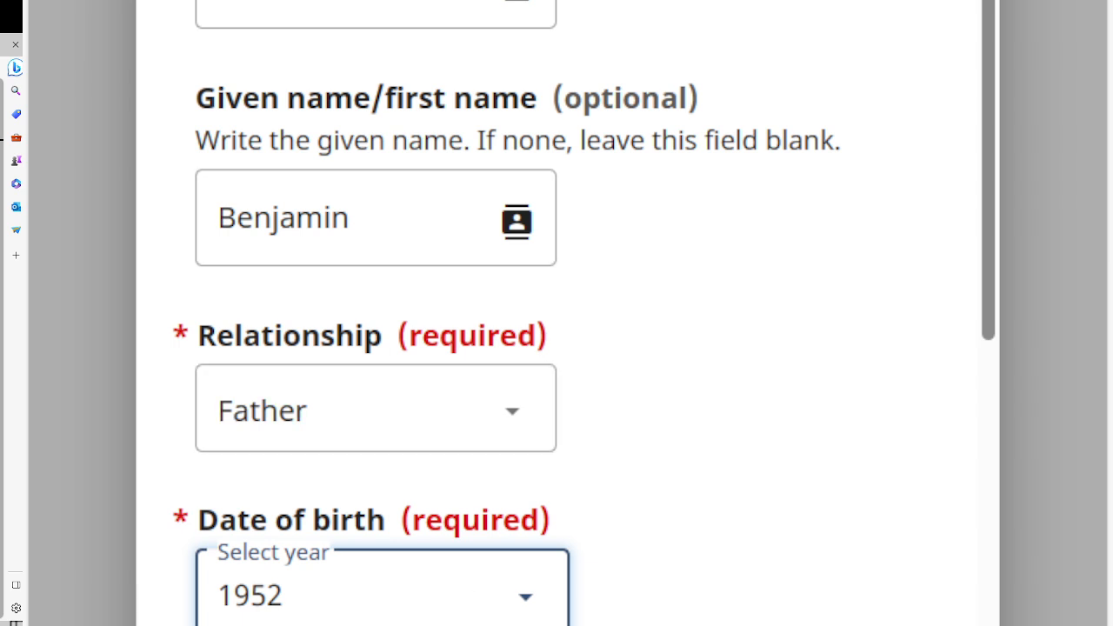
{"action": "scroll", "coordinate": [567, 322], "scroll_direction": "down", "scroll_amount": 5}
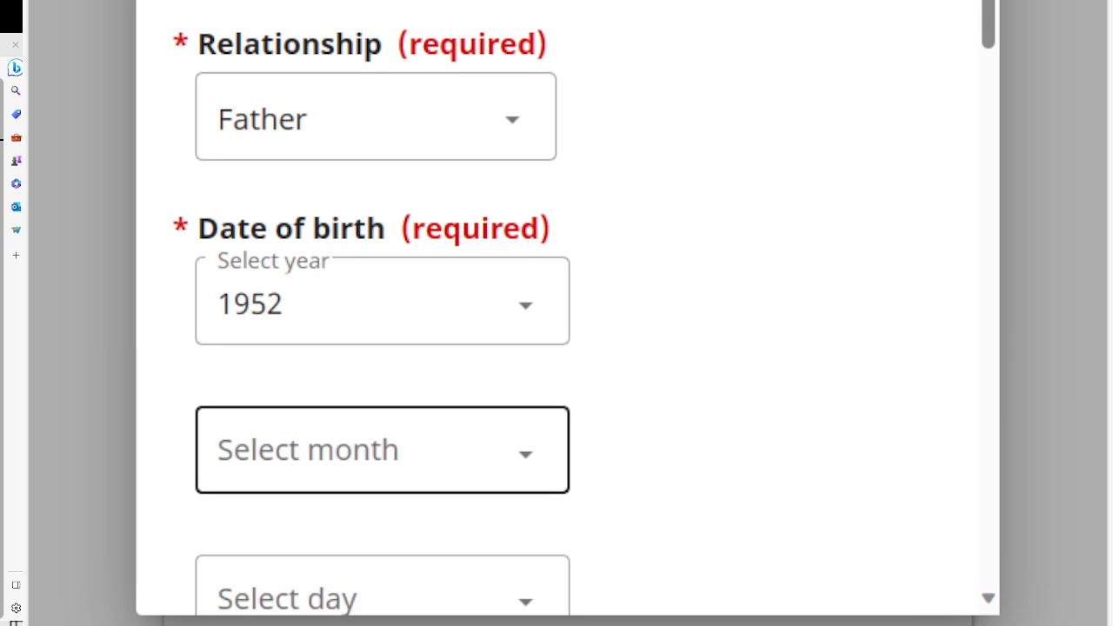
Pick May as the father's birth month and 6 as the birth day.
{"action": "left_click", "coordinate": [326, 470]}
{"action": "left_click", "coordinate": [317, 113]}
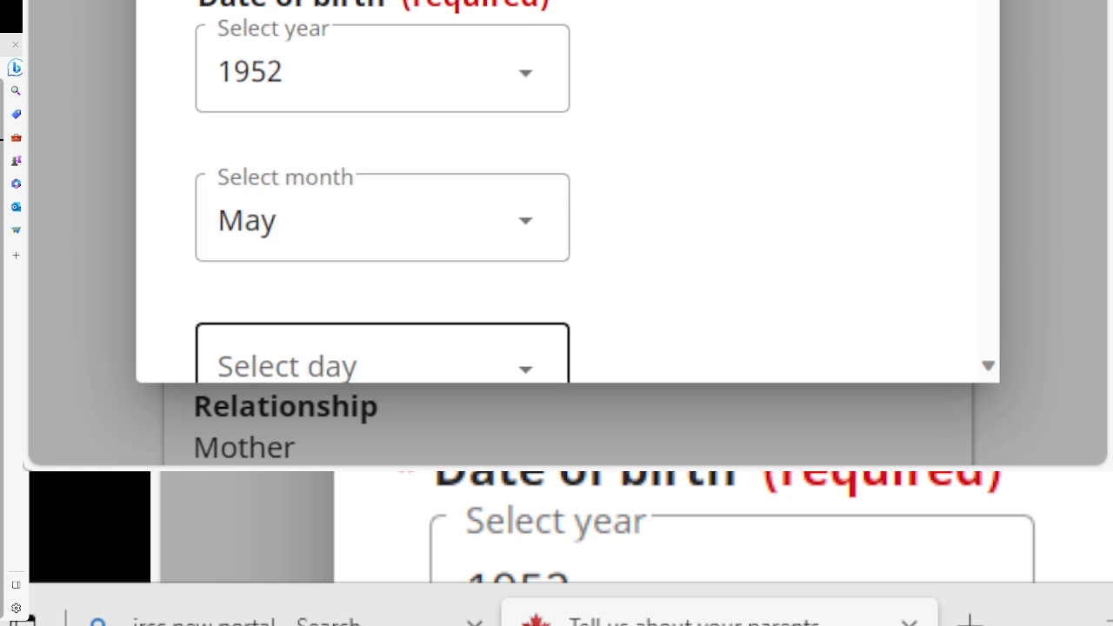
{"action": "left_click", "coordinate": [311, 364]}
{"action": "left_click", "coordinate": [311, 344]}
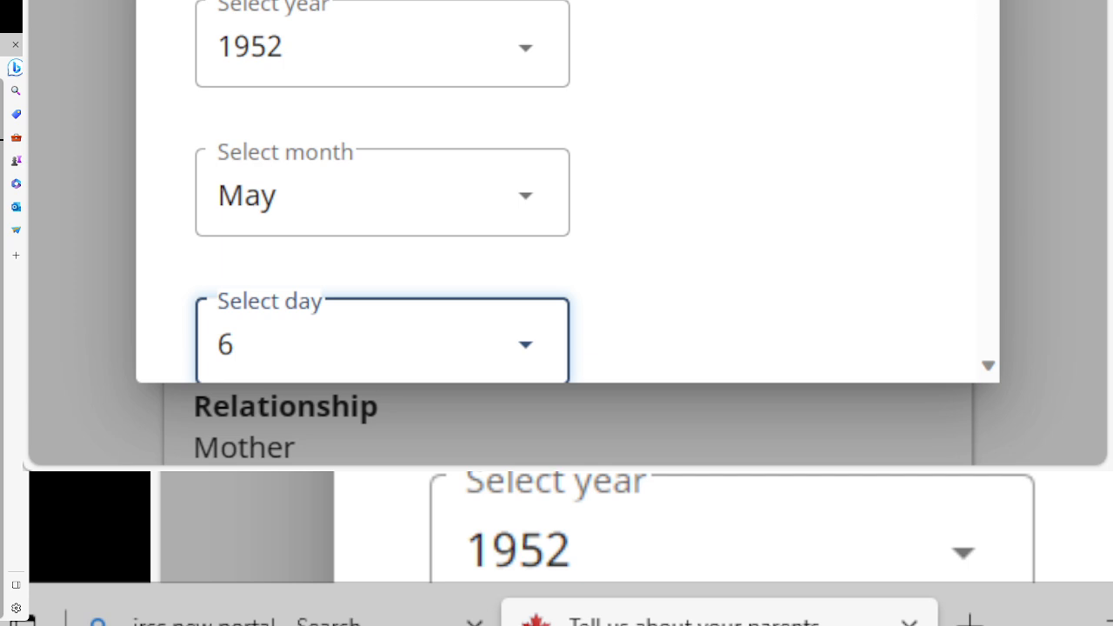
{"action": "scroll", "coordinate": [565, 192], "scroll_direction": "down", "scroll_amount": 10}
{"action": "scroll", "coordinate": [565, 191], "scroll_direction": "up", "scroll_amount": 4}
{"action": "scroll", "coordinate": [567, 191], "scroll_direction": "up", "scroll_amount": 1}
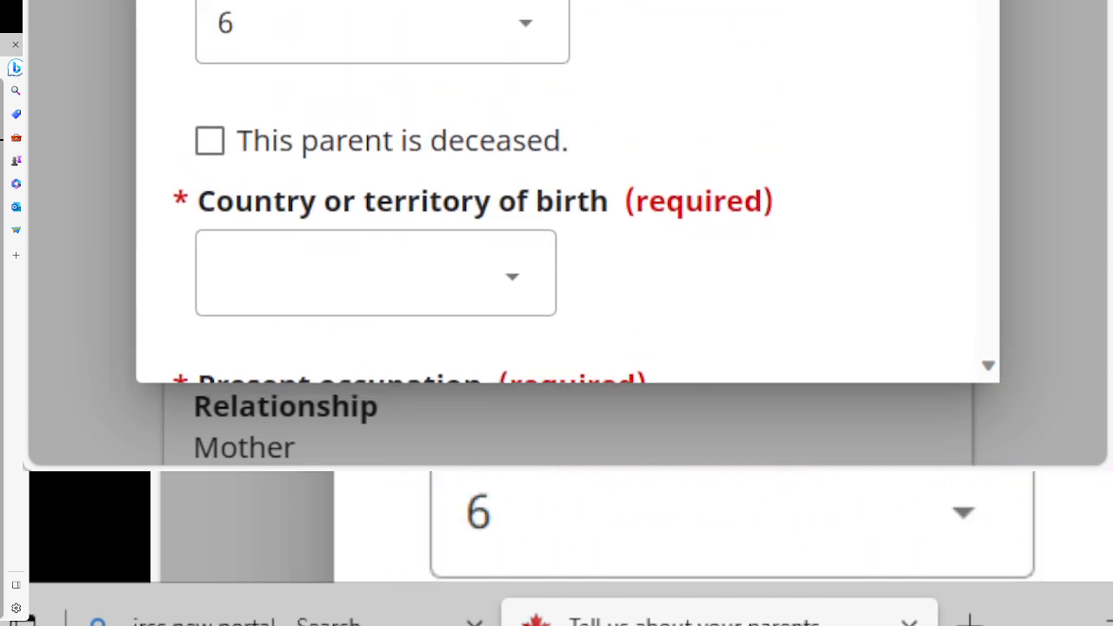
{"action": "scroll", "coordinate": [567, 192], "scroll_direction": "down", "scroll_amount": 1}
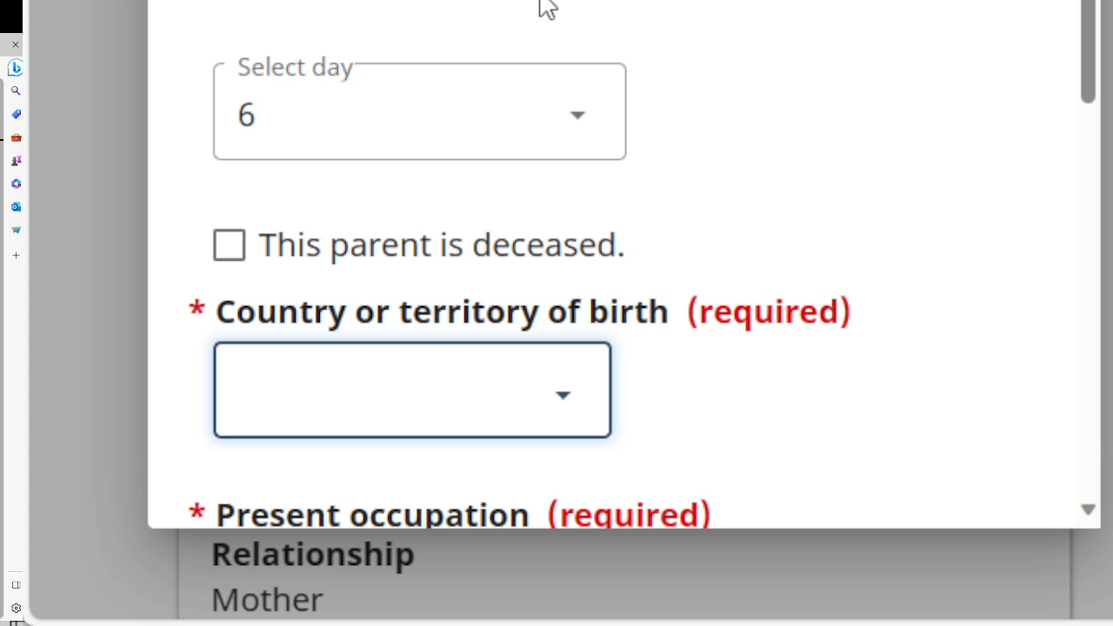
Set the father's country of birth to Ghana and his present occupation to Businessman.
{"action": "key", "text": "g"}
{"action": "key", "text": "h"}
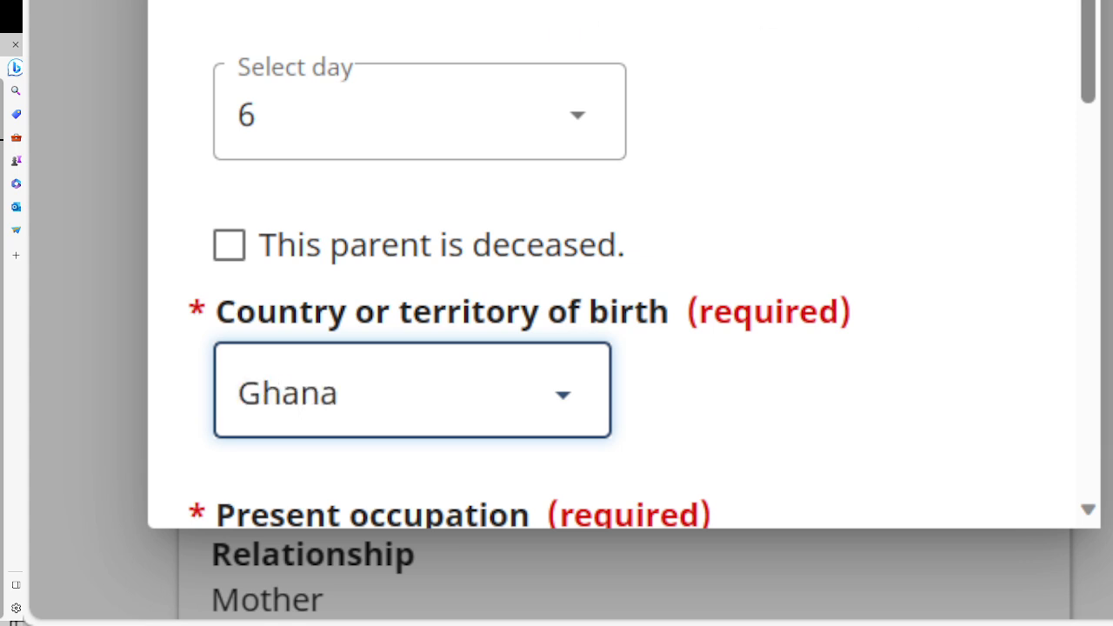
{"action": "left_click_drag", "start_coordinate": [1088, 53], "coordinate": [1088, 191]}
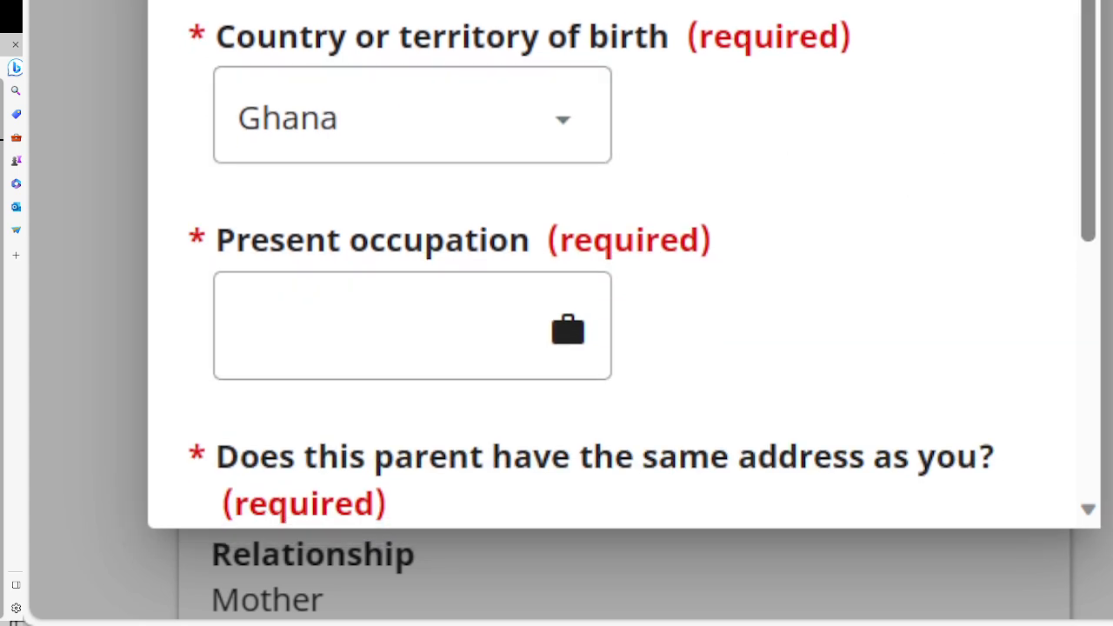
{"action": "left_click_drag", "start_coordinate": [1088, 191], "coordinate": [1088, 264]}
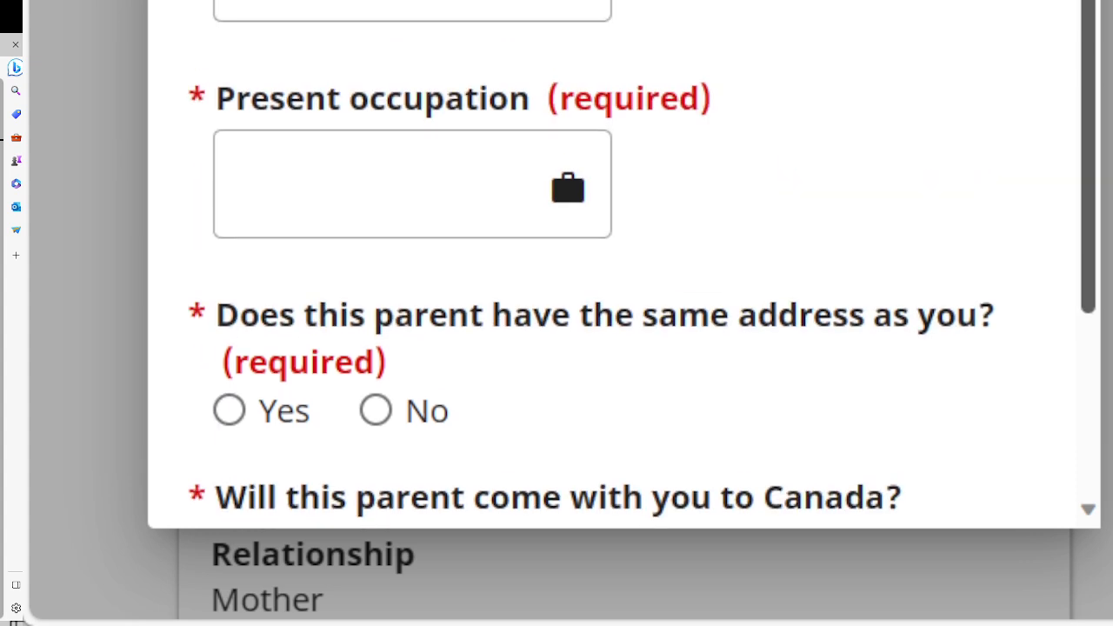
{"action": "left_click", "coordinate": [331, 187]}
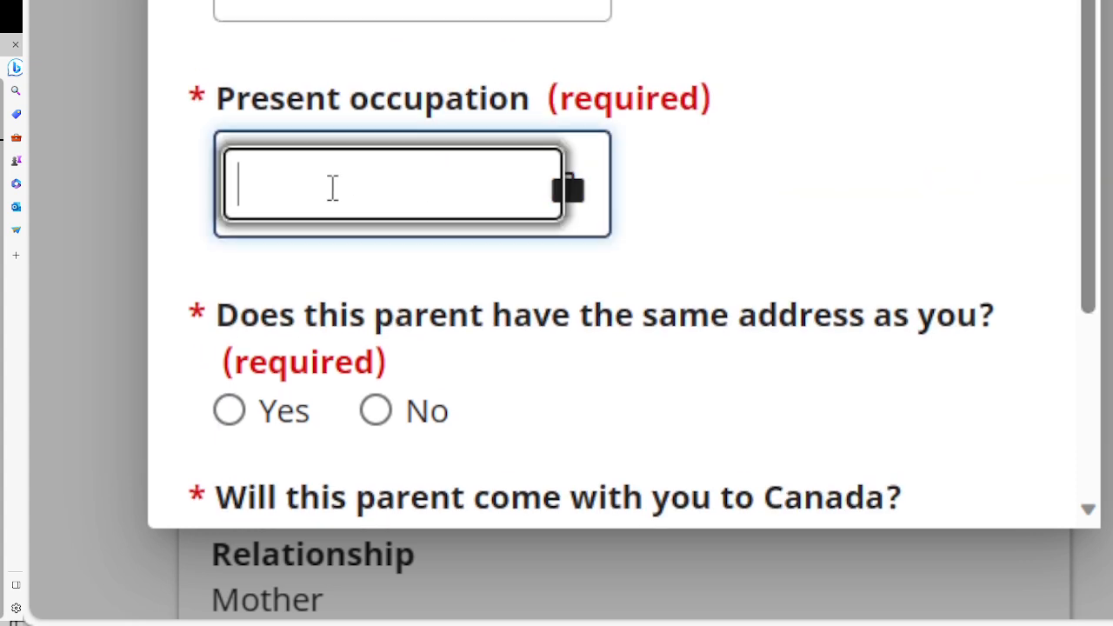
{"action": "type", "text": "b"}
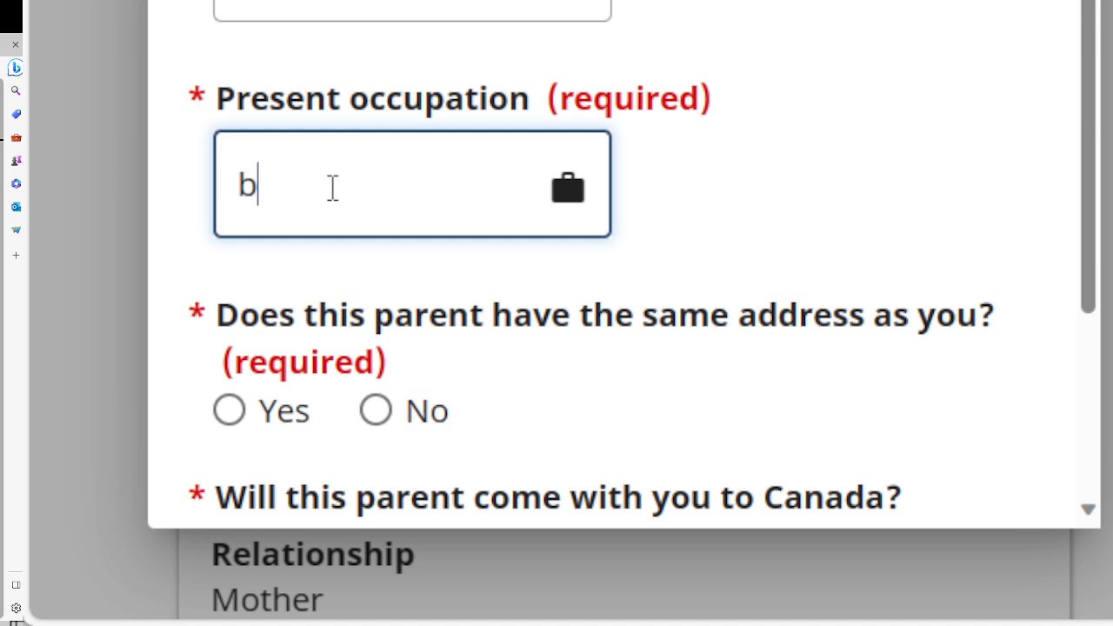
{"action": "type", "text": "USI"}
{"action": "key", "text": "BackSpace"}
{"action": "key", "text": "BackSpace"}
{"action": "key", "text": "BackSpace"}
{"action": "key", "text": "BackSpace"}
{"action": "type", "text": "b"}
{"action": "key", "text": "BackSpace"}
{"action": "type", "text": "b"}
{"action": "key", "text": "BackSpace"}
{"action": "type", "text": "Businessman"}
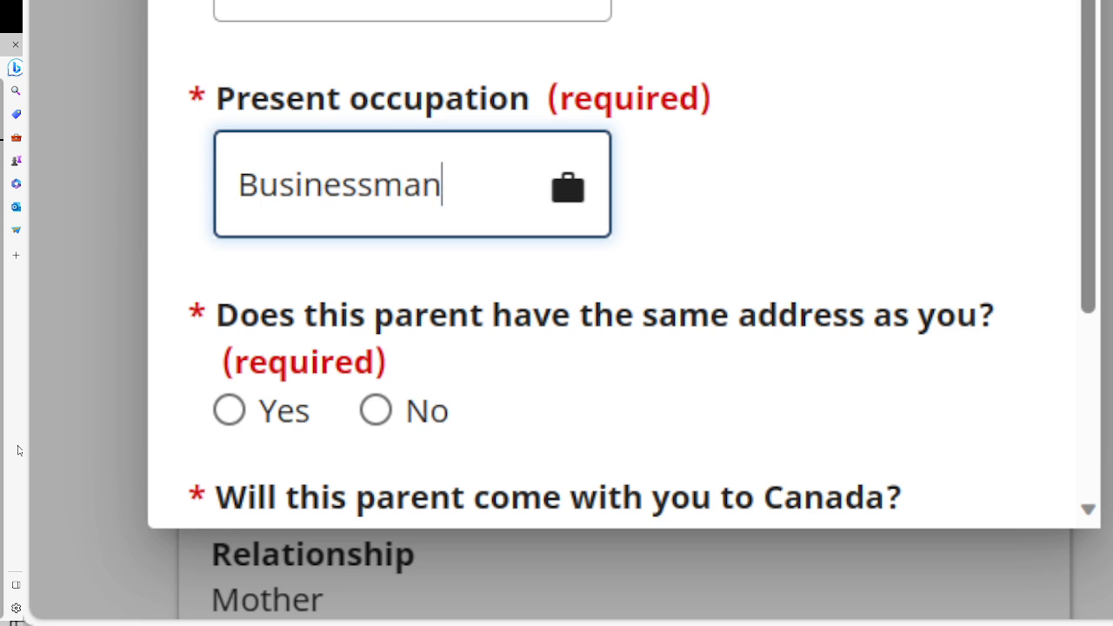
Answer Yes to same address and No to coming to Canada, then save the father's entry.
{"action": "left_click_drag", "start_coordinate": [1090, 0], "coordinate": [1093, 44]}
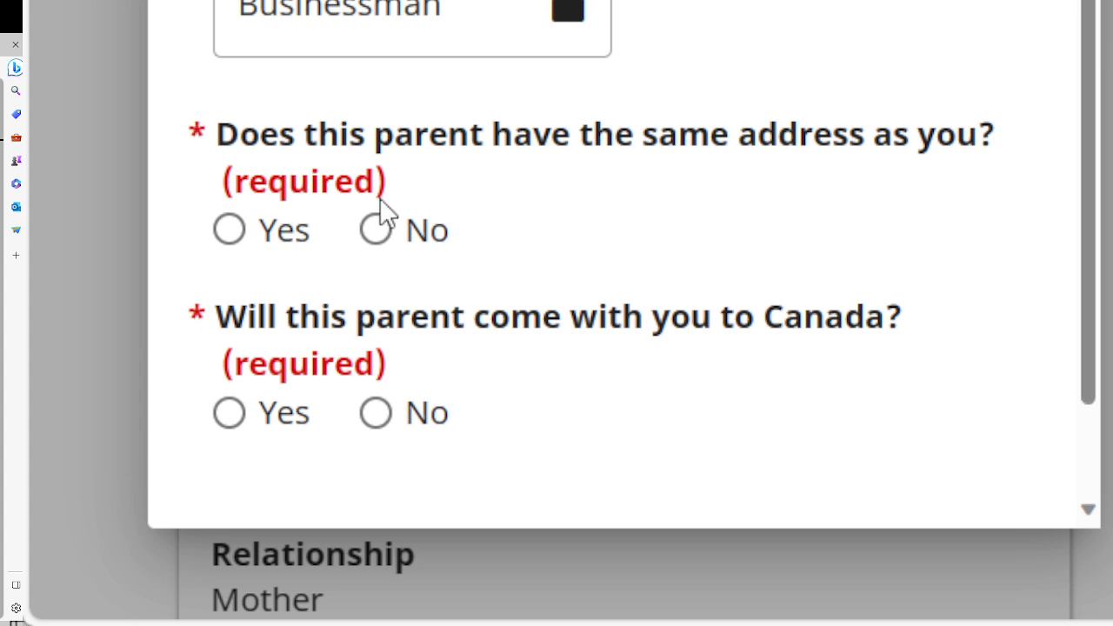
{"action": "left_click", "coordinate": [230, 230]}
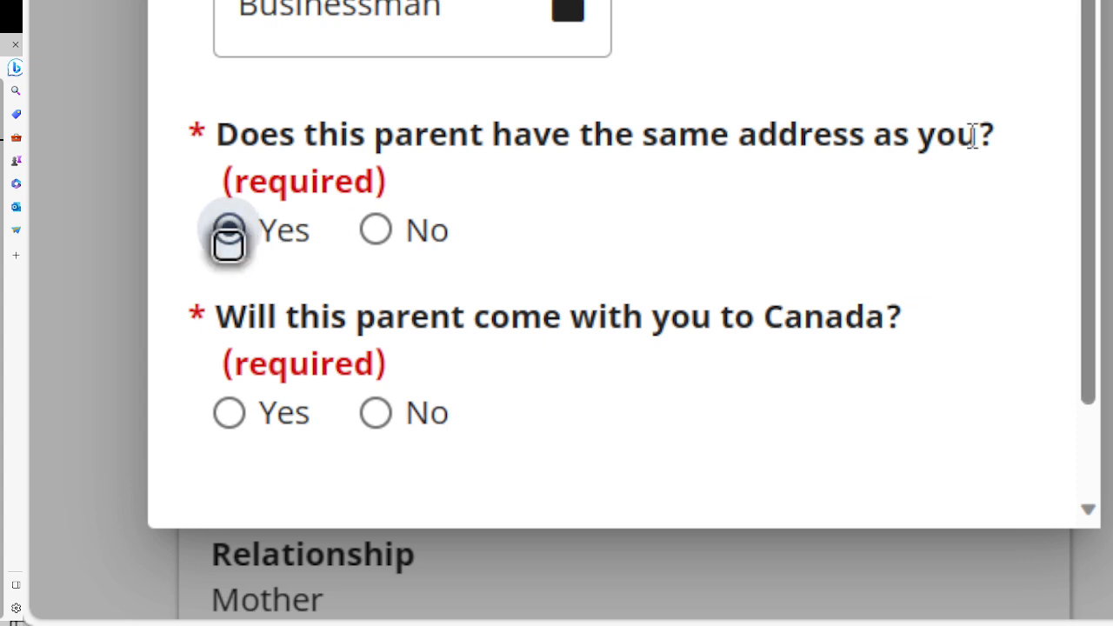
{"action": "left_click_drag", "start_coordinate": [1085, 3], "coordinate": [1082, 63]}
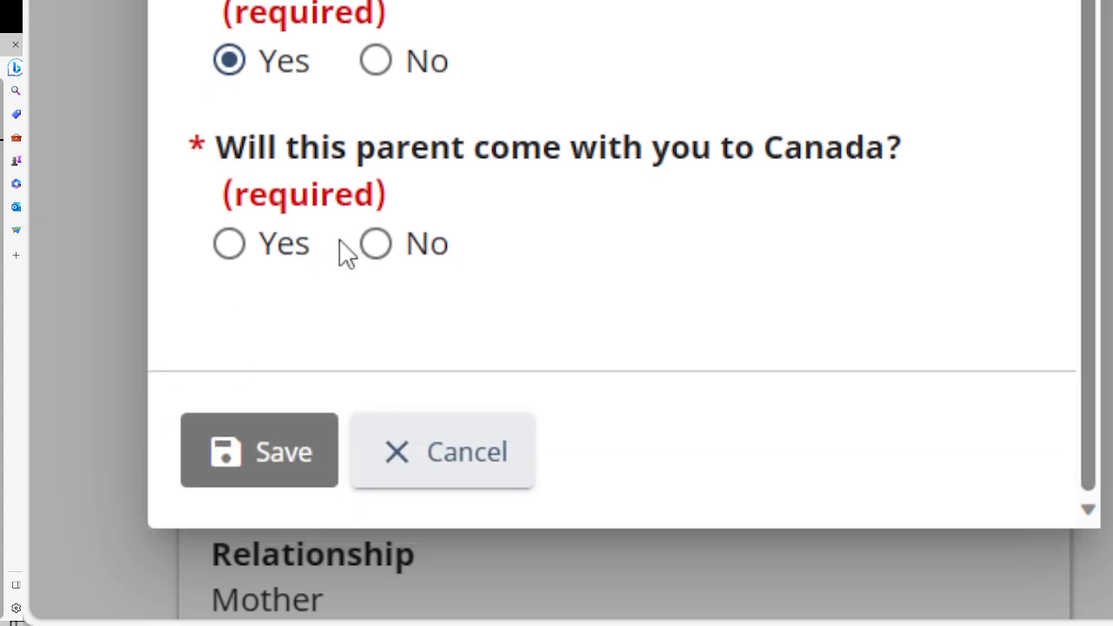
{"action": "left_click", "coordinate": [376, 245]}
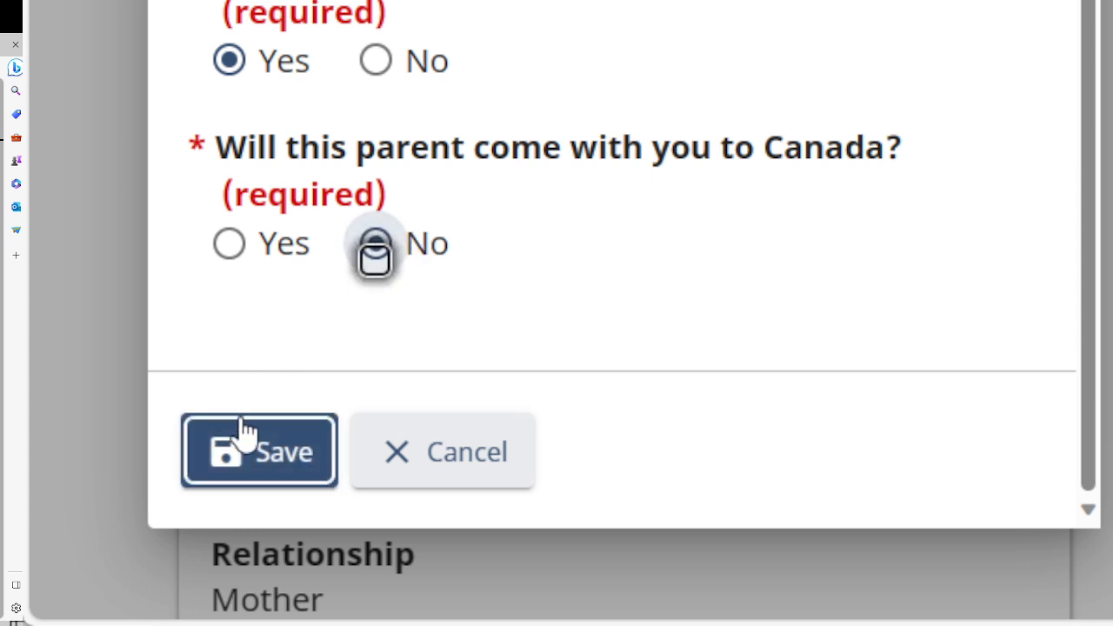
{"action": "left_click", "coordinate": [244, 451]}
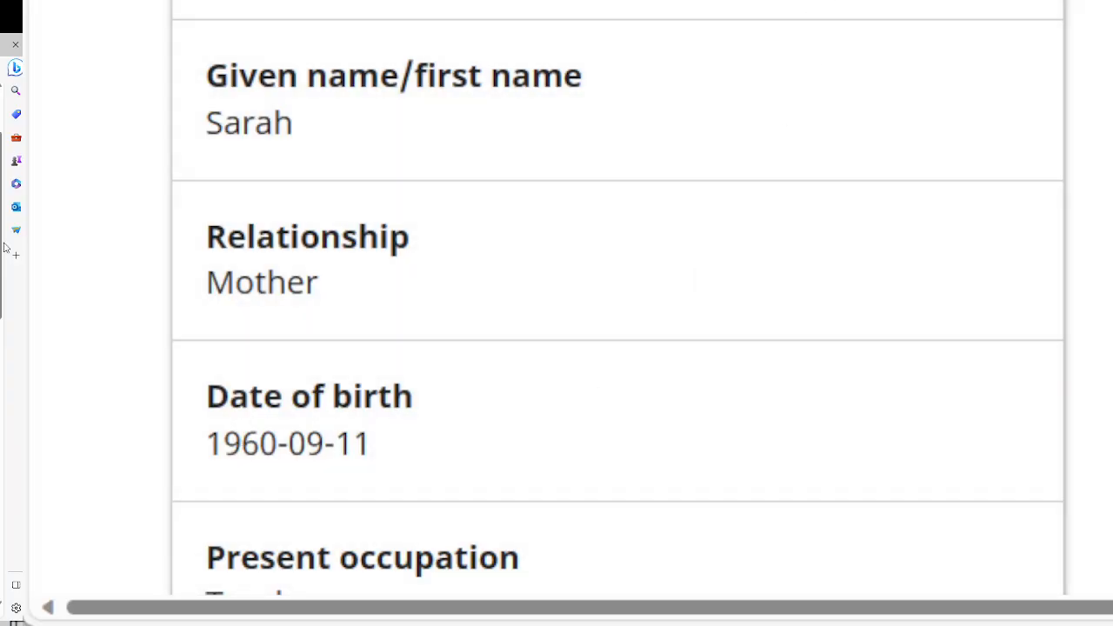
Scroll to the bottom of the family information page and submit it with Save and continue.
{"action": "scroll", "coordinate": [618, 313], "scroll_direction": "down", "scroll_amount": 10}
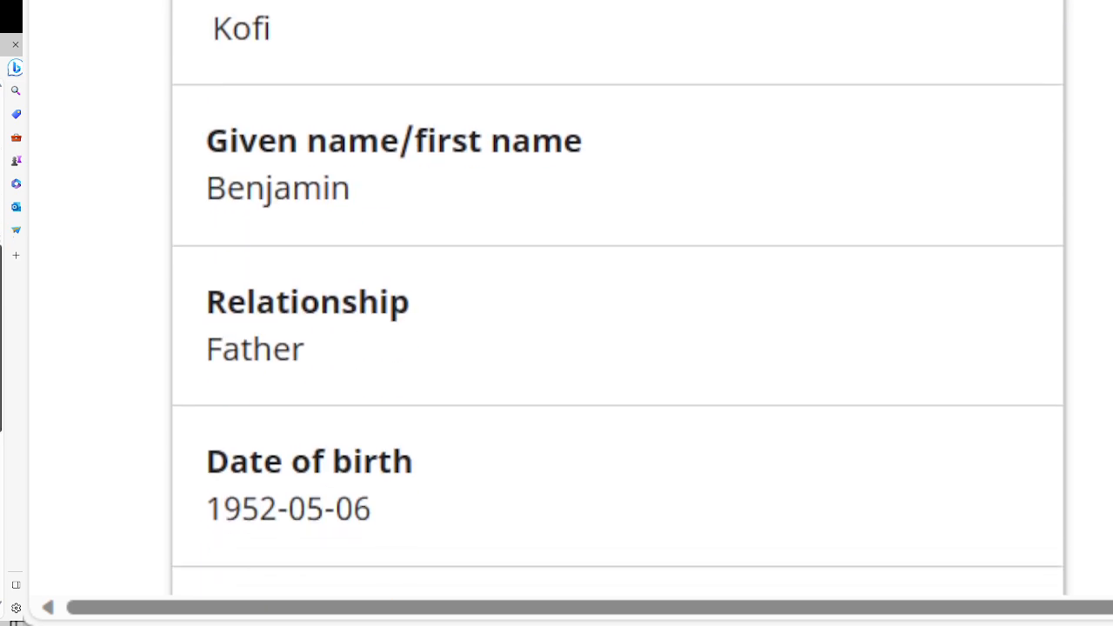
{"action": "scroll", "coordinate": [618, 313], "scroll_direction": "down", "scroll_amount": 3}
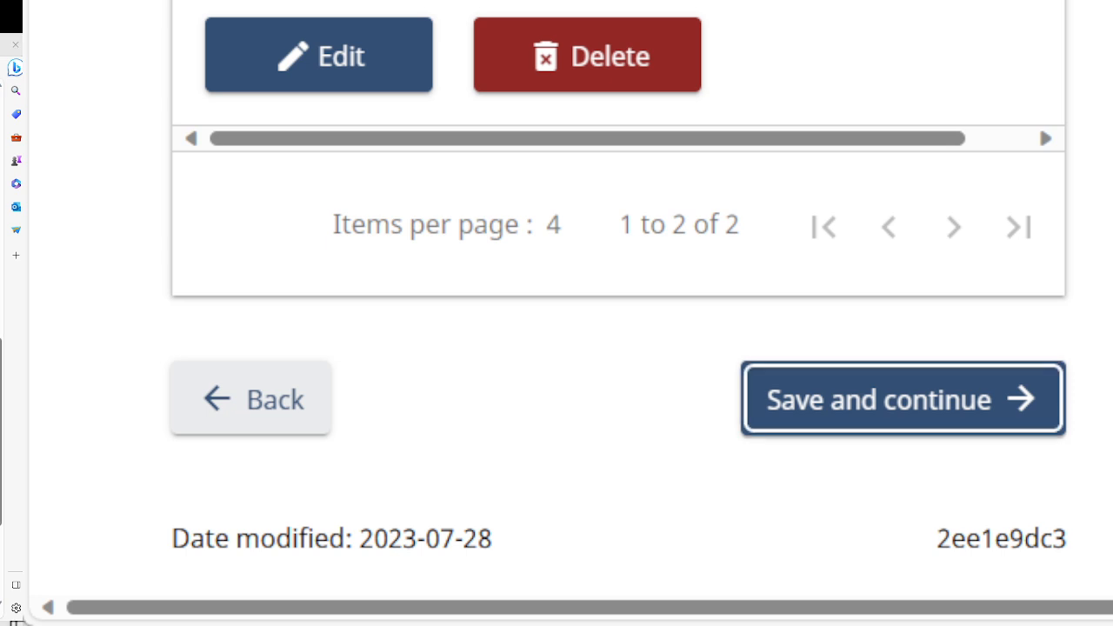
{"action": "left_click", "coordinate": [887, 392]}
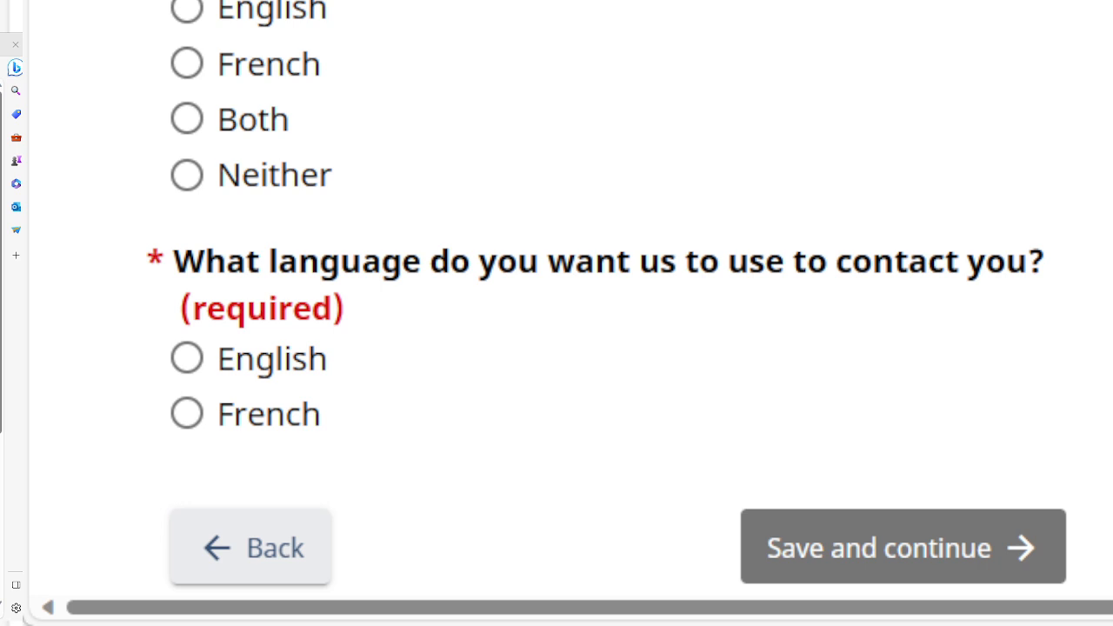
Choose Ewe as the native language.
{"action": "scroll", "coordinate": [557, 313], "scroll_direction": "up", "scroll_amount": 5}
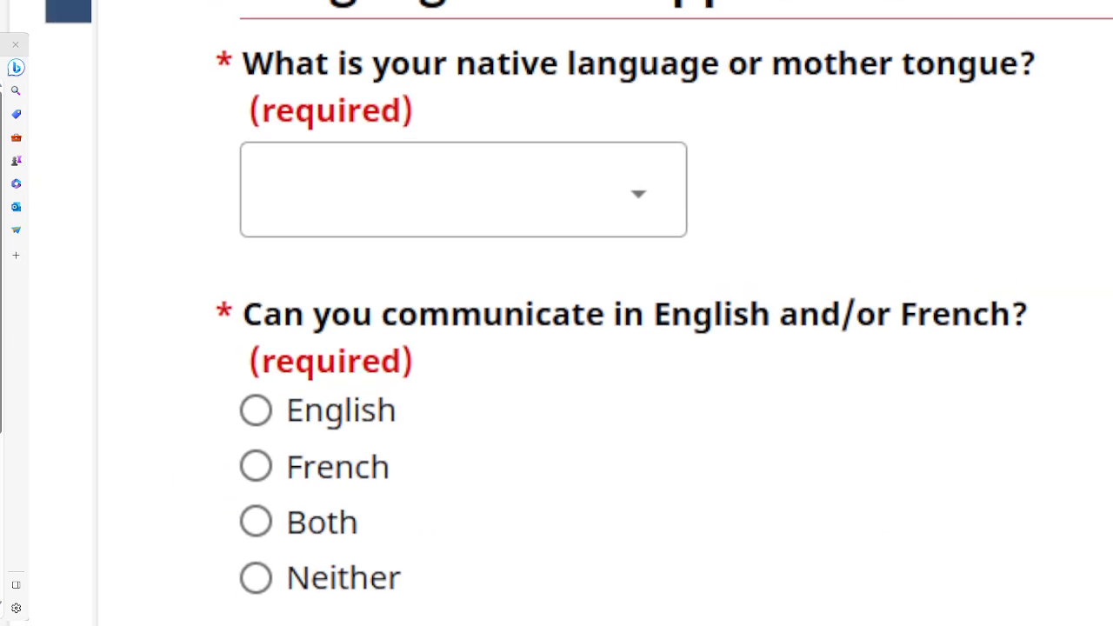
{"action": "scroll", "coordinate": [556, 313], "scroll_direction": "up", "scroll_amount": 3}
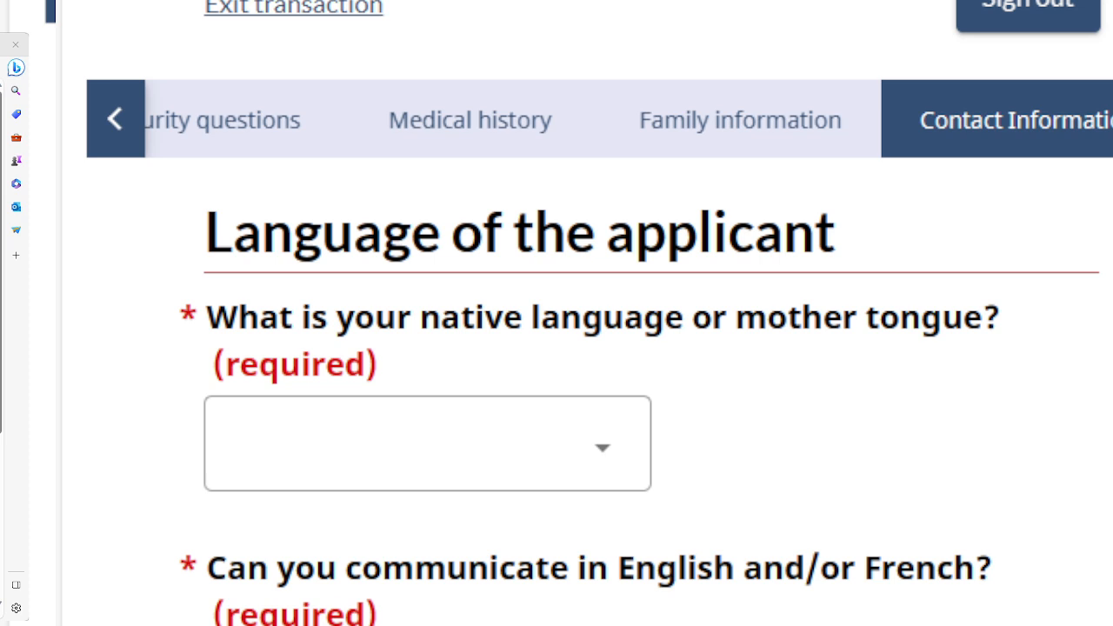
{"action": "scroll", "coordinate": [557, 313], "scroll_direction": "down", "scroll_amount": 2}
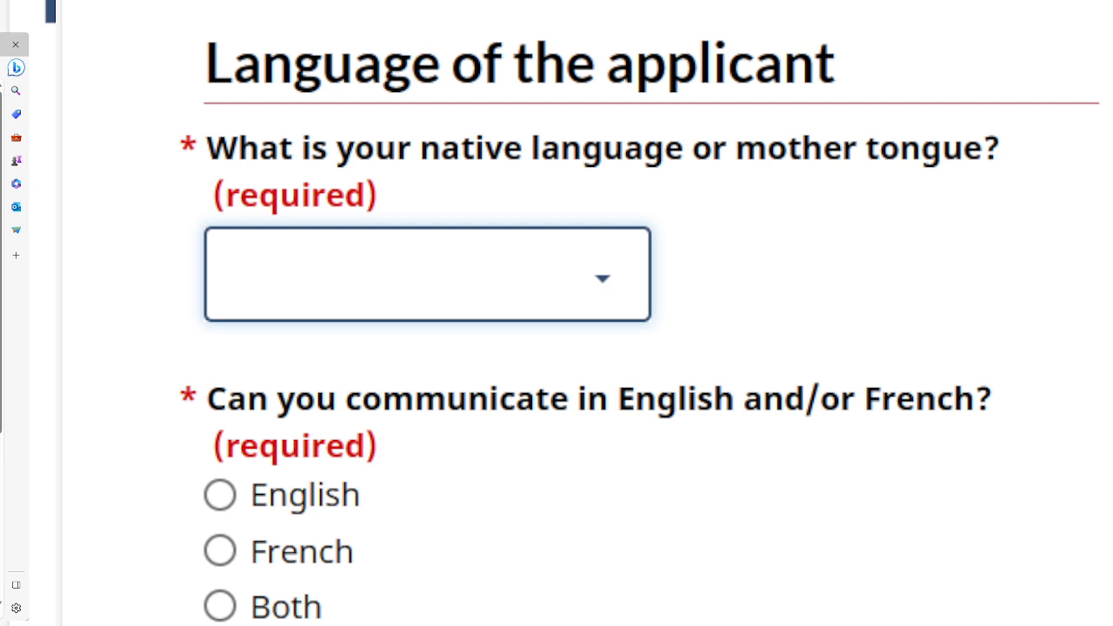
{"action": "key", "text": "e"}
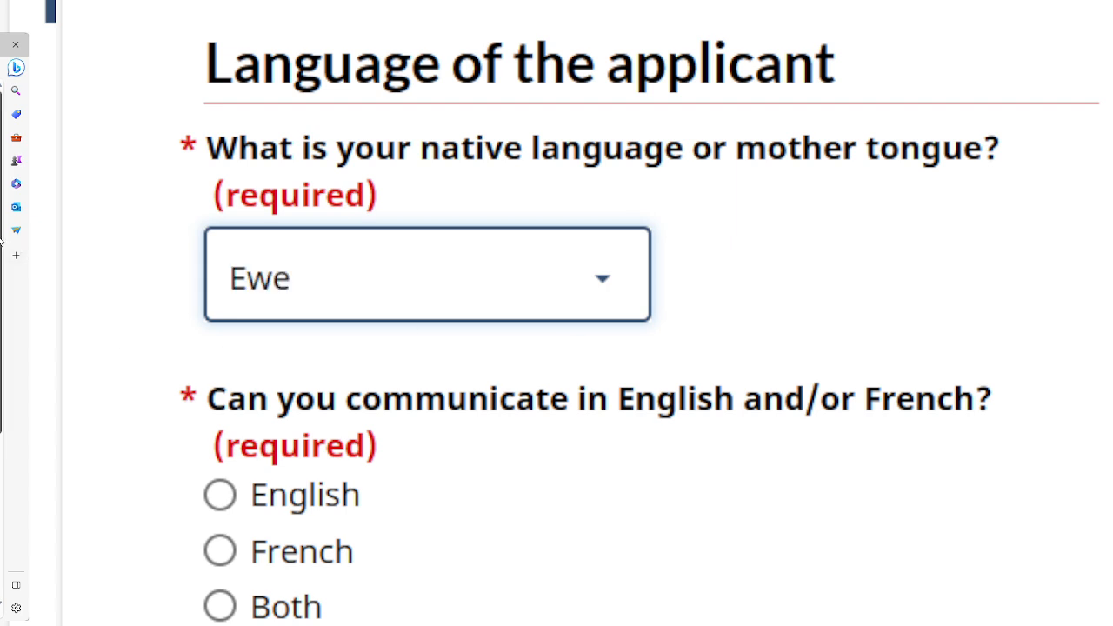
Select English as both your communication language and preferred contact language.
{"action": "scroll", "coordinate": [2, 244], "scroll_direction": "down", "scroll_amount": 3}
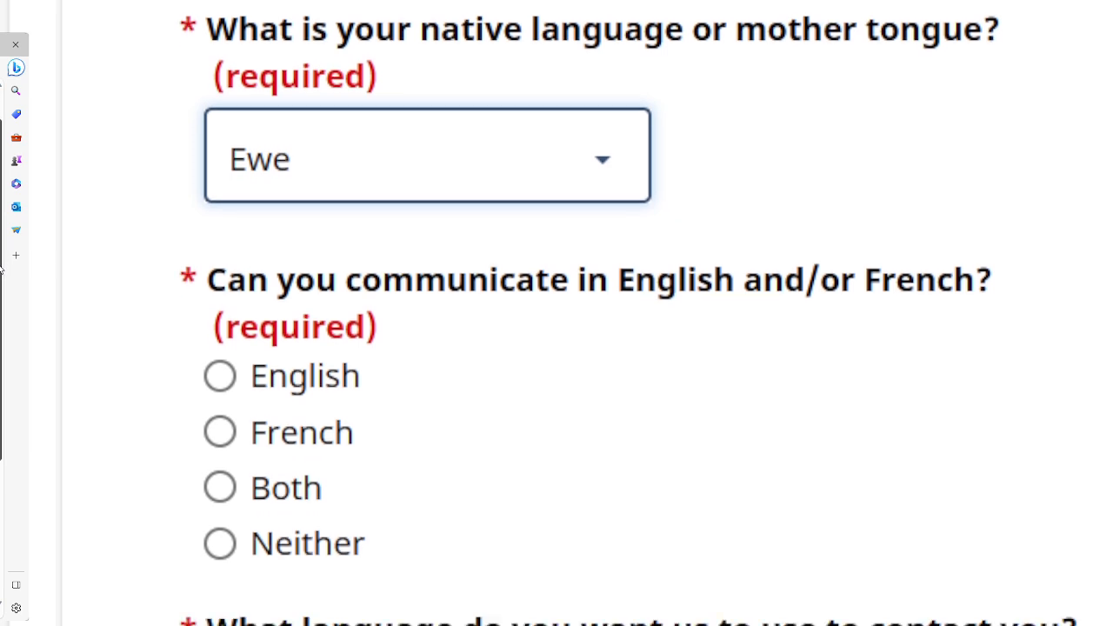
{"action": "scroll", "coordinate": [2, 276], "scroll_direction": "down", "scroll_amount": 1}
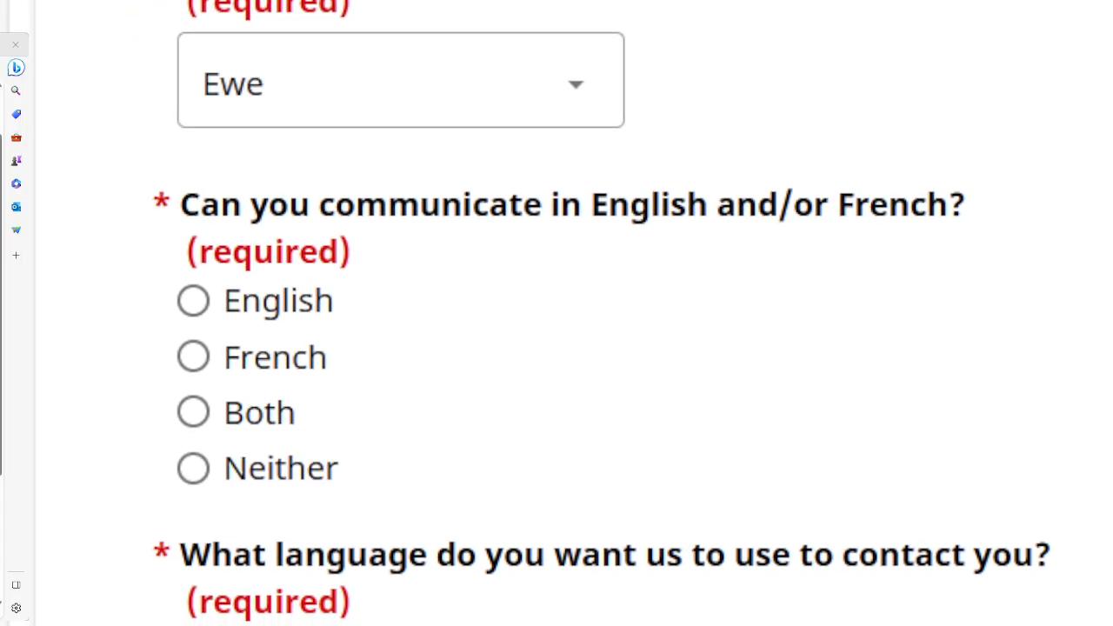
{"action": "left_click", "coordinate": [193, 301]}
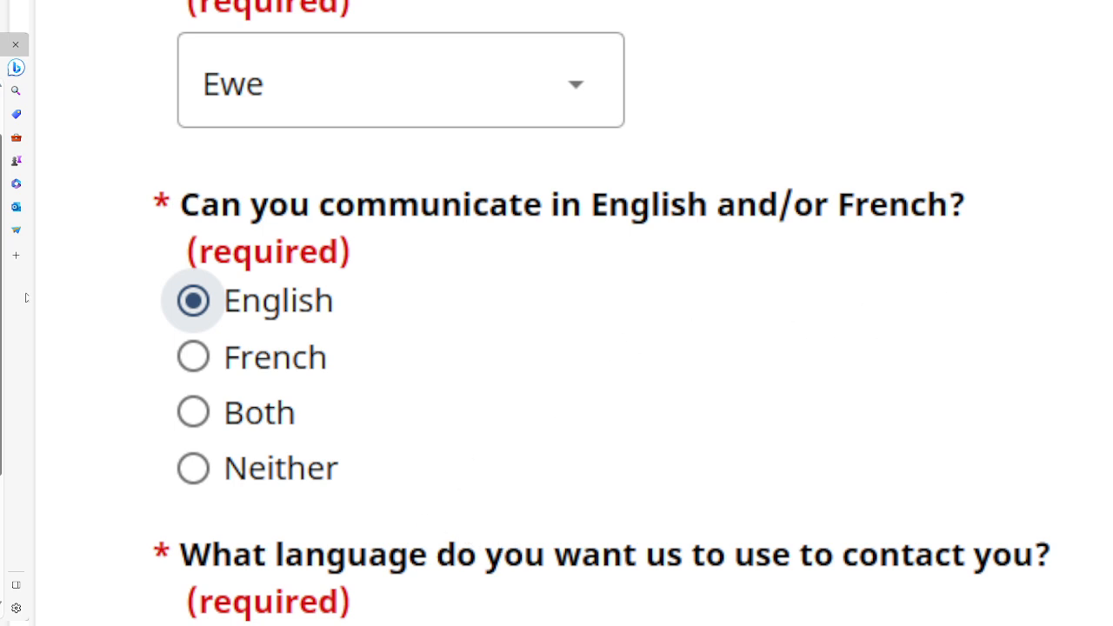
{"action": "scroll", "coordinate": [557, 313], "scroll_direction": "down", "scroll_amount": 3}
{"action": "scroll", "coordinate": [556, 313], "scroll_direction": "down", "scroll_amount": 1}
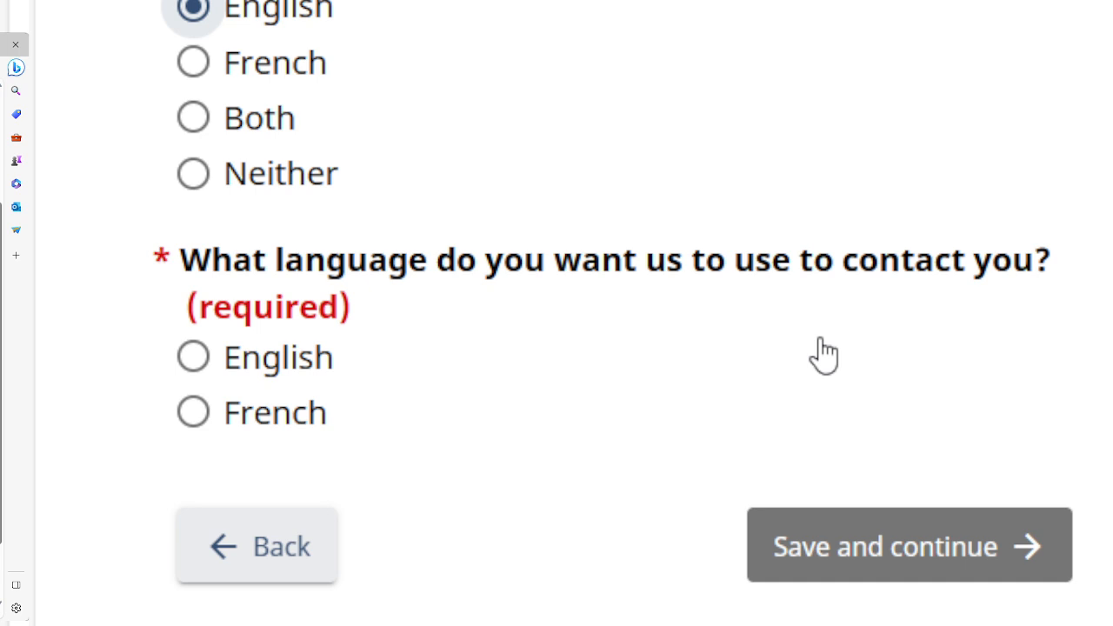
{"action": "left_click", "coordinate": [193, 360]}
Save the language answers and enter the applicant's email address on the email page.
{"action": "left_click", "coordinate": [857, 549]}
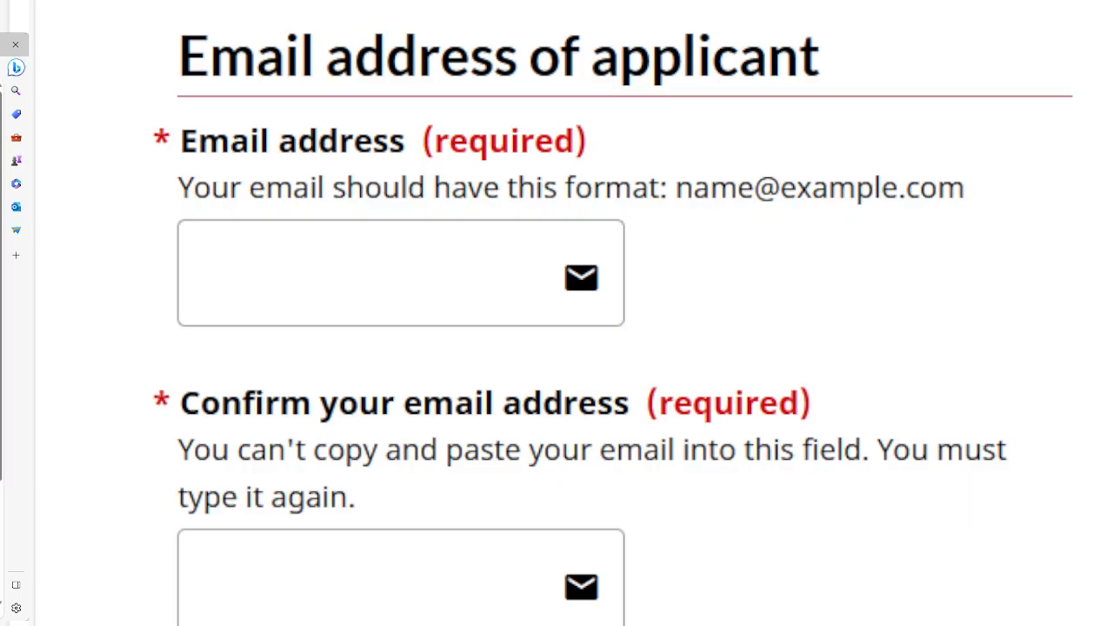
{"action": "scroll", "coordinate": [574, 313], "scroll_direction": "up", "scroll_amount": 1}
{"action": "scroll", "coordinate": [574, 313], "scroll_direction": "down", "scroll_amount": 2}
{"action": "scroll", "coordinate": [574, 314], "scroll_direction": "right", "scroll_amount": 1}
{"action": "scroll", "coordinate": [574, 313], "scroll_direction": "down", "scroll_amount": 1}
{"action": "scroll", "coordinate": [612, 292], "scroll_direction": "up", "scroll_amount": 1}
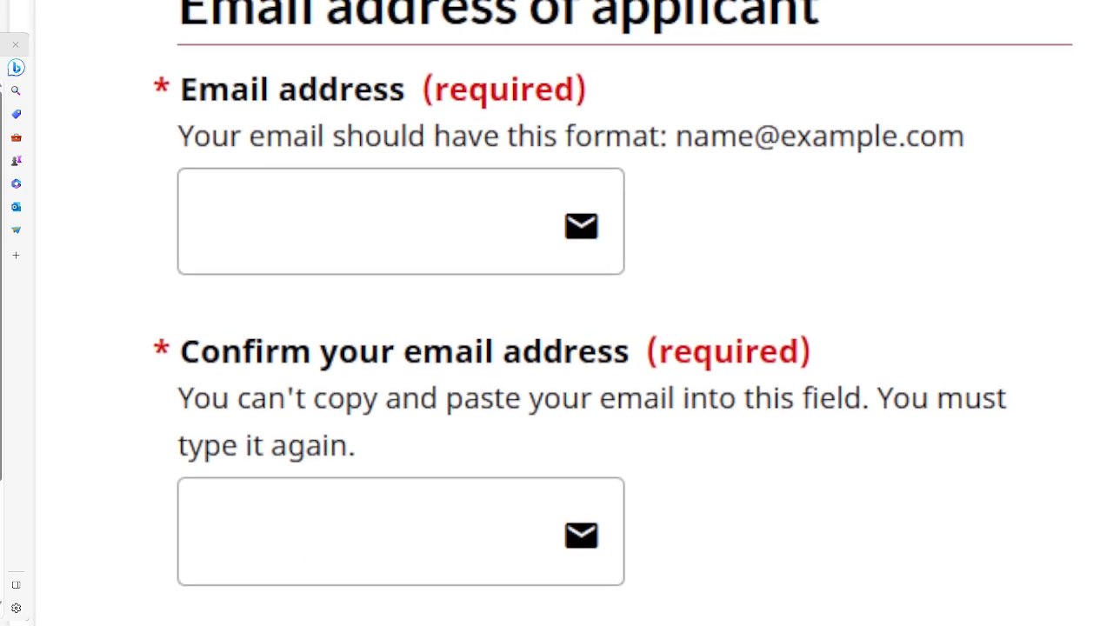
{"action": "scroll", "coordinate": [612, 313], "scroll_direction": "up", "scroll_amount": 3}
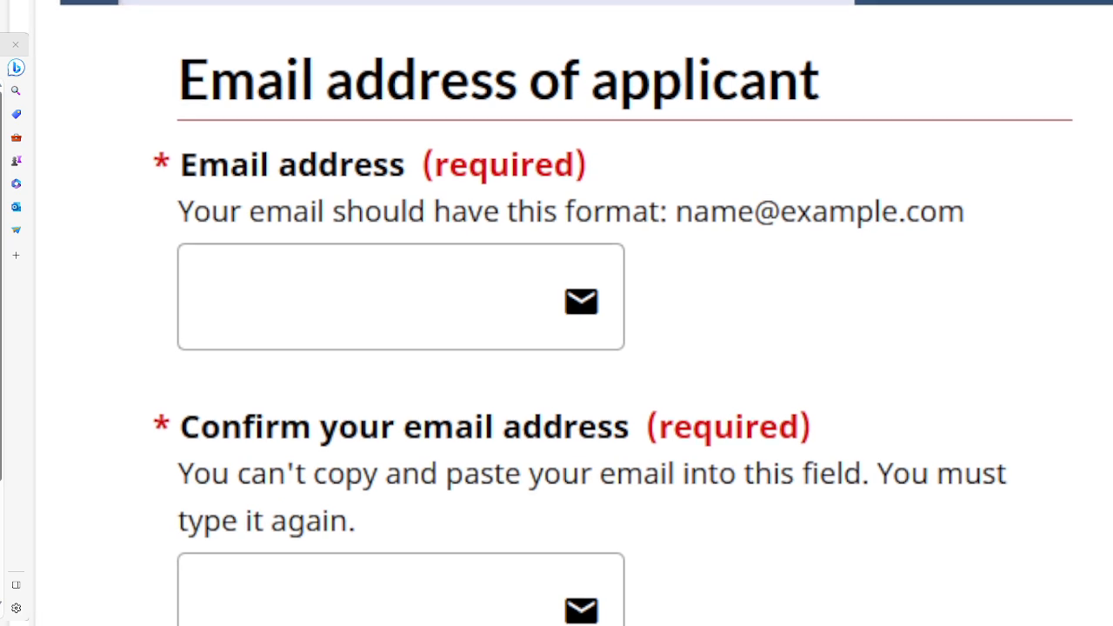
{"action": "left_click", "coordinate": [345, 298]}
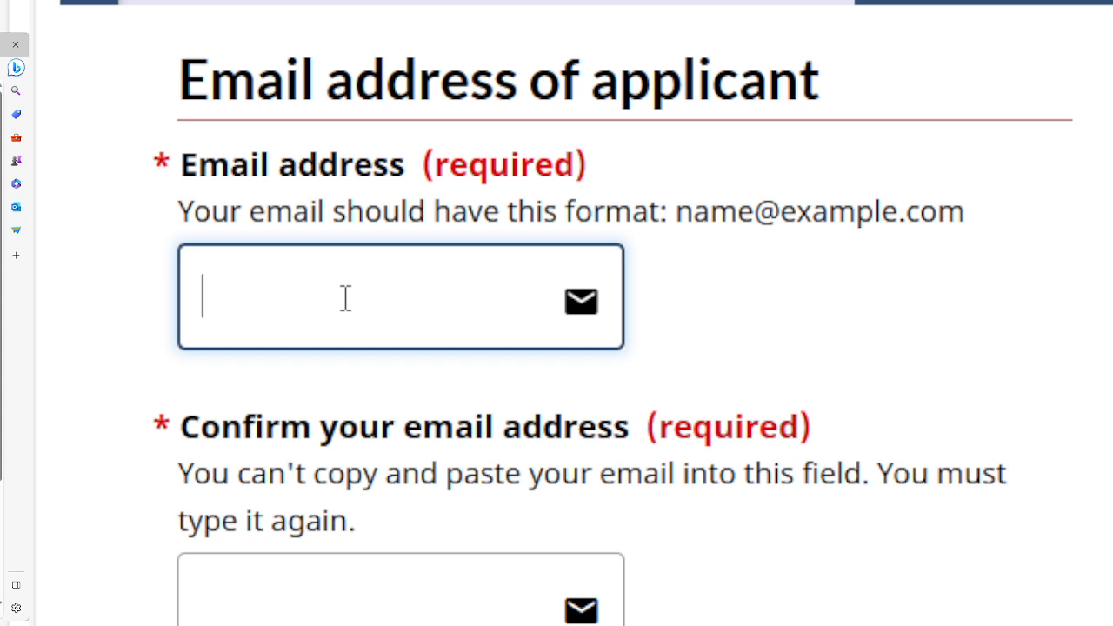
{"action": "type", "text": "bAR"}
{"action": "key", "text": "BackSpace"}
{"action": "key", "text": "BackSpace"}
{"action": "key", "text": "BackSpace"}
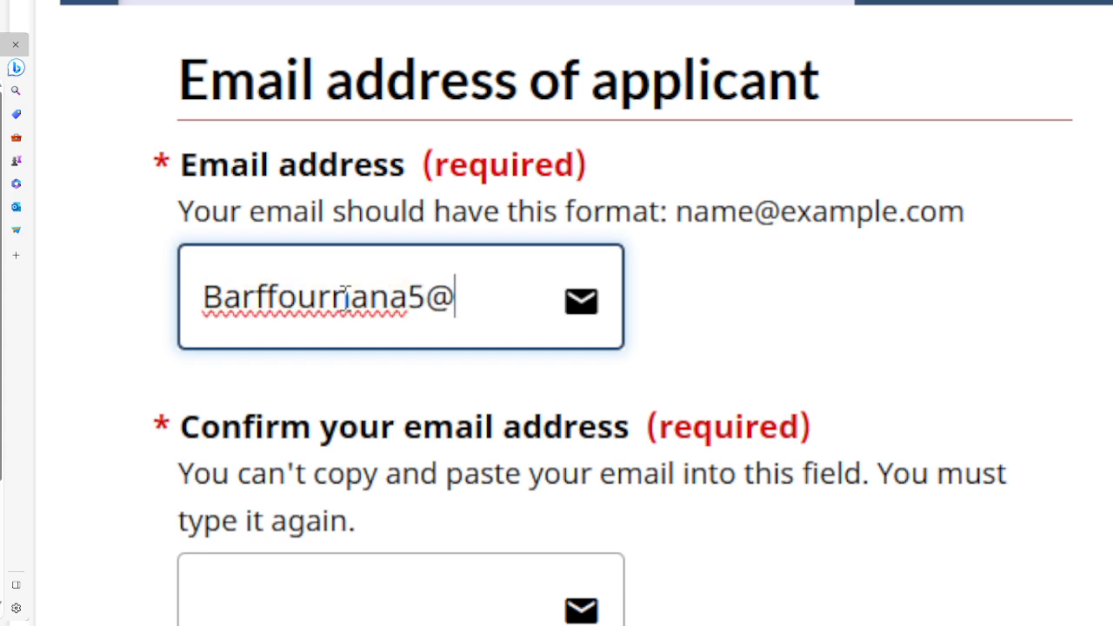
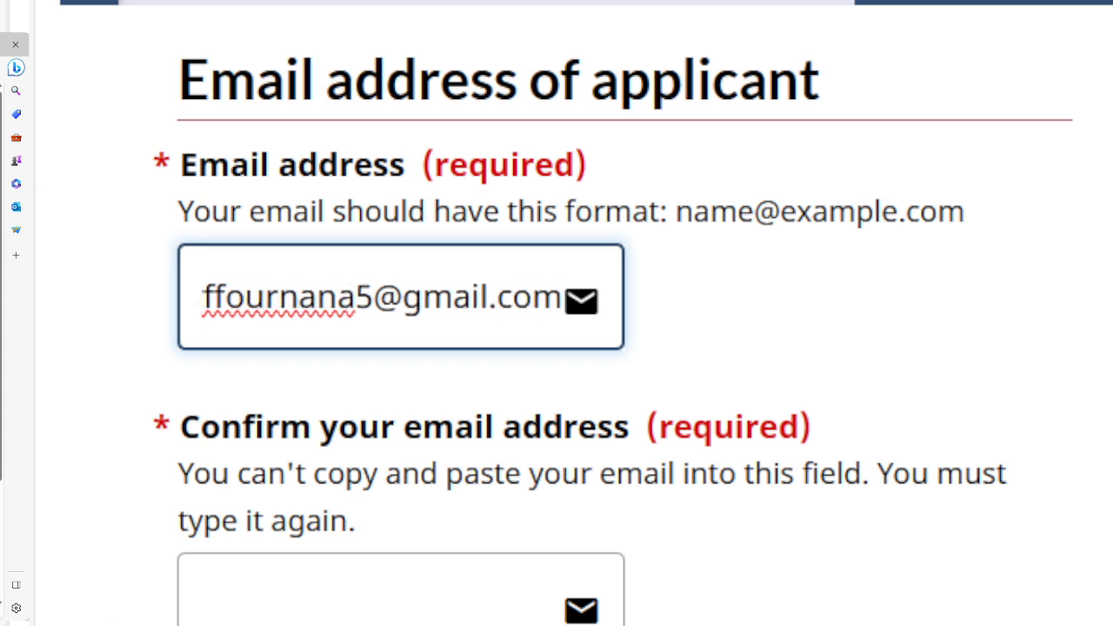
Retype the email address in the 'Confirm your email address' field.
{"action": "left_click", "coordinate": [330, 601]}
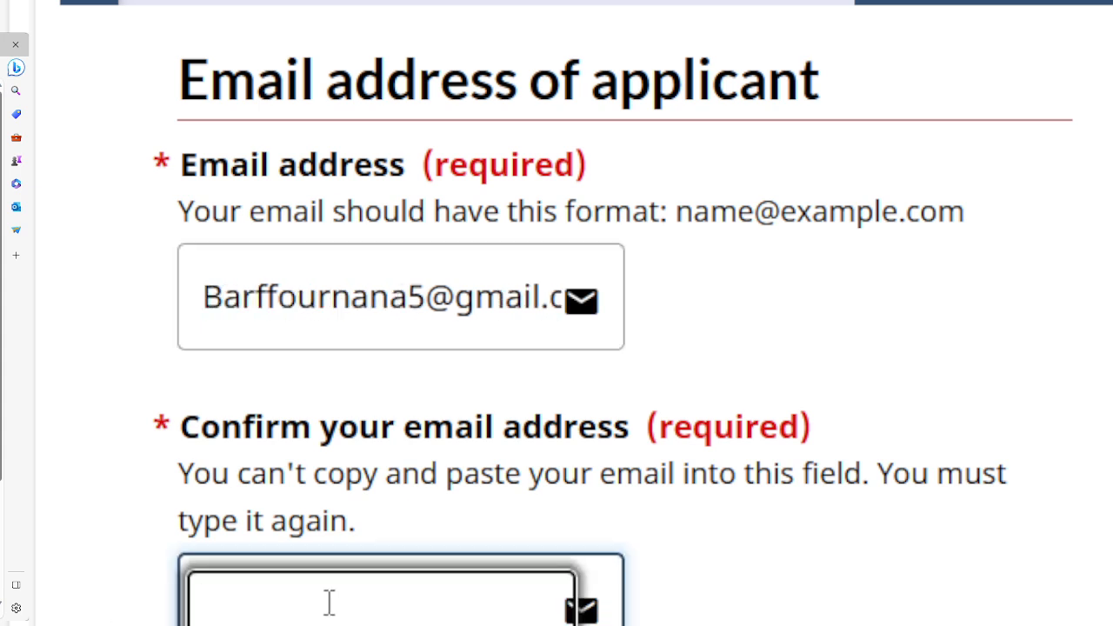
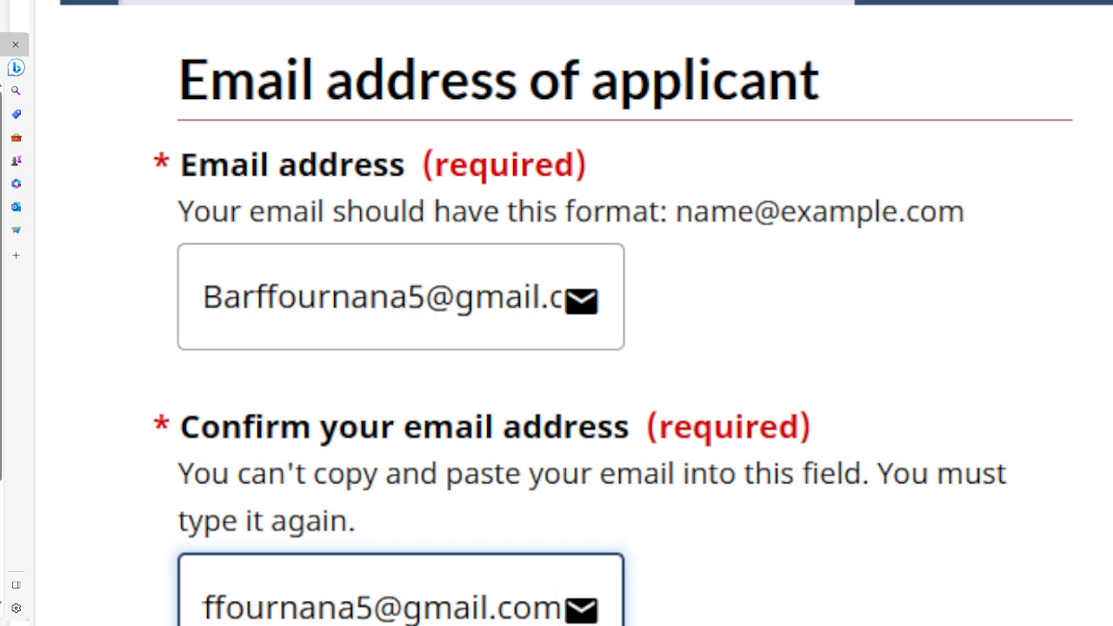
{"action": "left_click", "coordinate": [102, 611]}
{"action": "scroll", "coordinate": [556, 348], "scroll_direction": "down", "scroll_amount": 1}
{"action": "scroll", "coordinate": [571, 313], "scroll_direction": "down", "scroll_amount": 3}
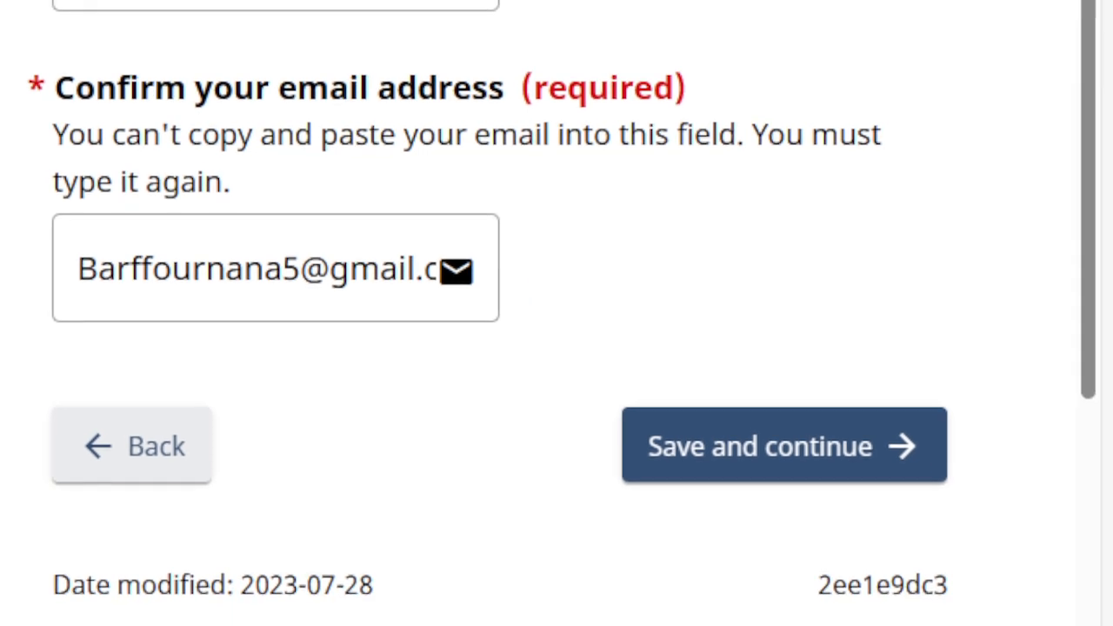
{"action": "key", "text": "Tab"}
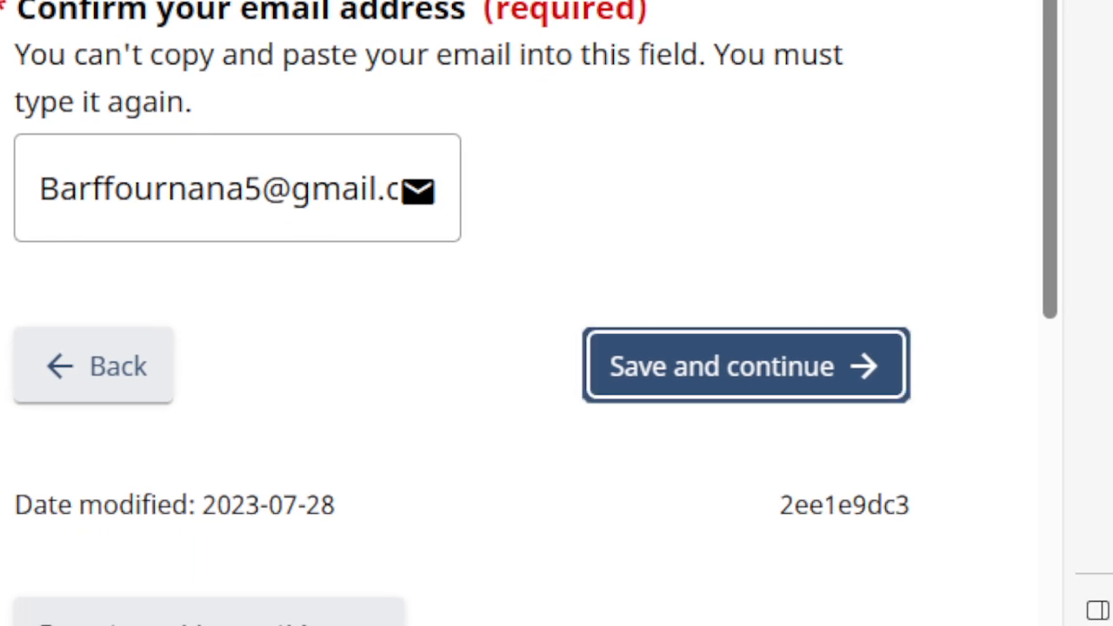
Save the email address page and add a Cellular telephone entry with country Other.
{"action": "left_click", "coordinate": [686, 367]}
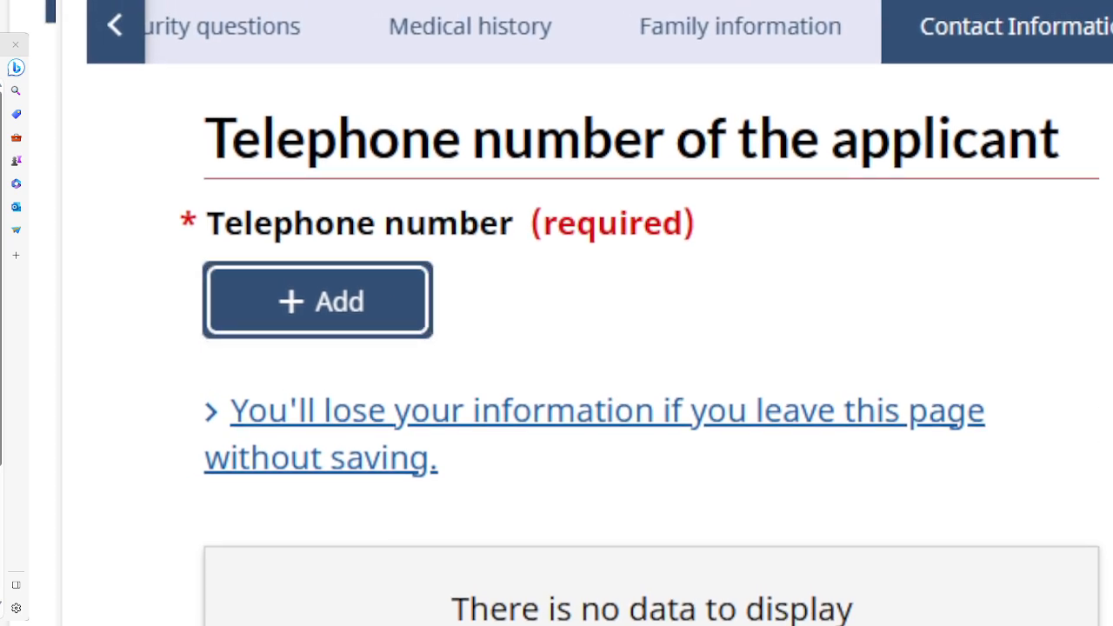
{"action": "left_click", "coordinate": [296, 313]}
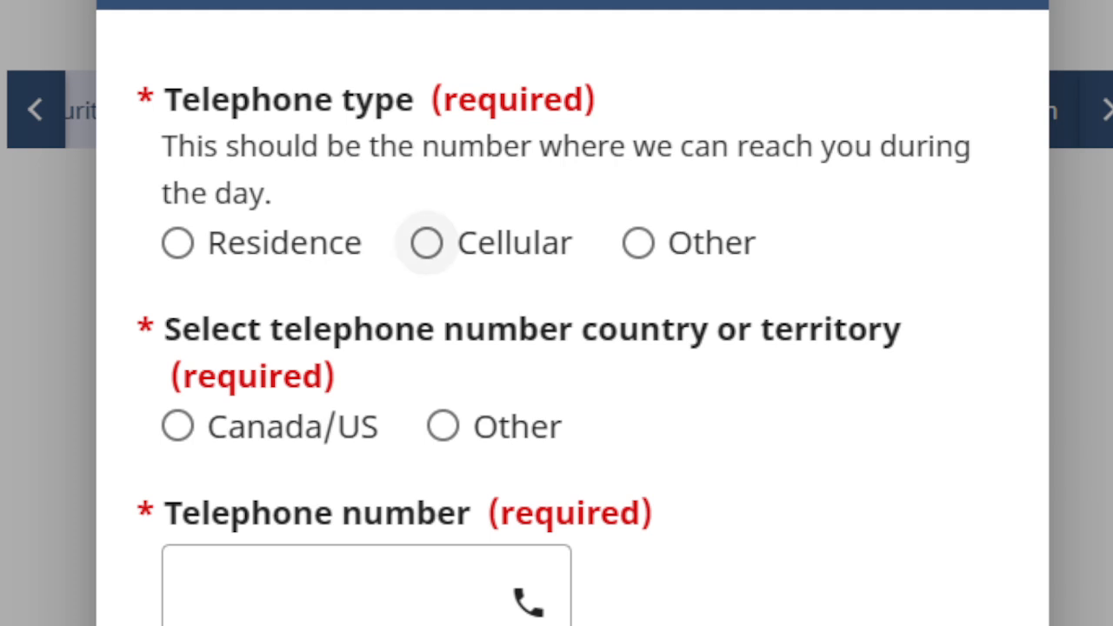
{"action": "left_click", "coordinate": [426, 245]}
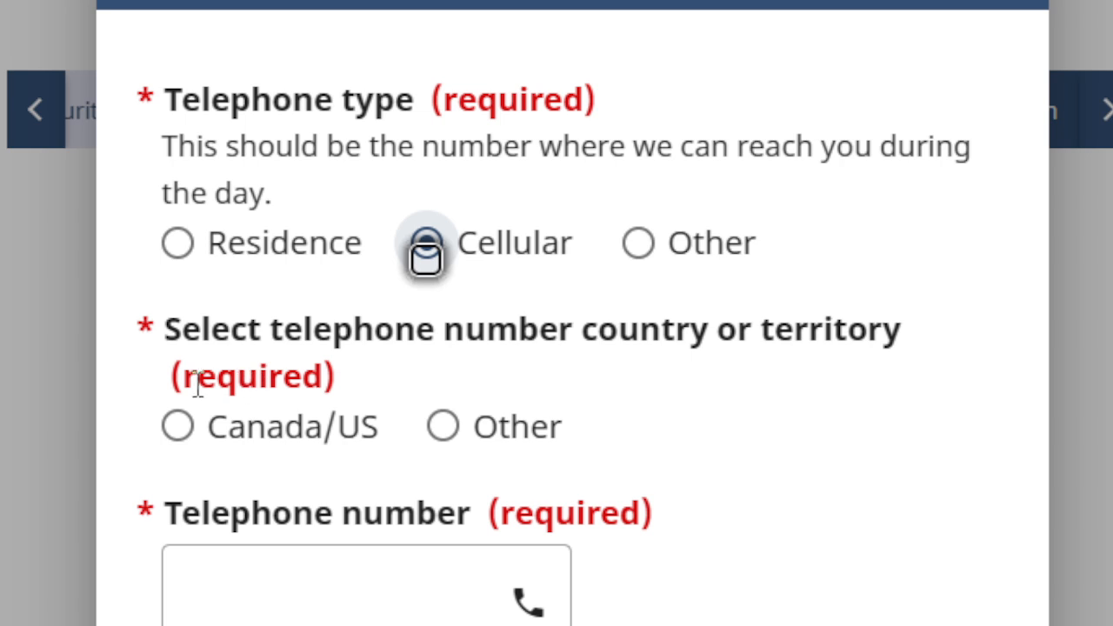
{"action": "left_click", "coordinate": [442, 425]}
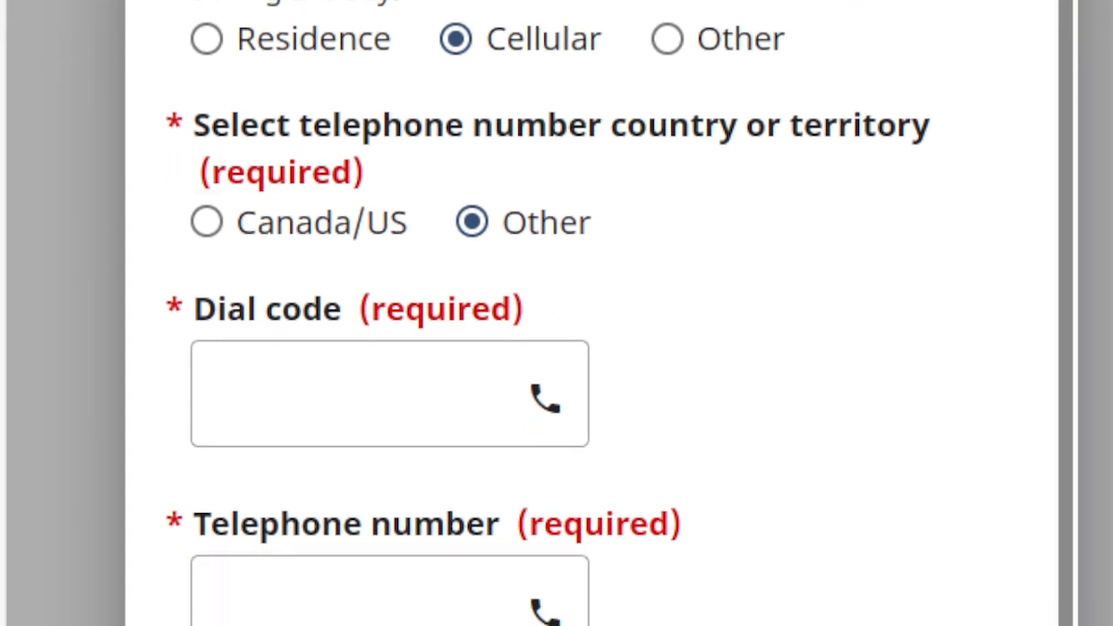
Enter dial code 233 and the applicant's telephone number, then save the entry.
{"action": "left_click", "coordinate": [281, 383]}
{"action": "type", "text": "233"}
{"action": "left_click", "coordinate": [340, 613]}
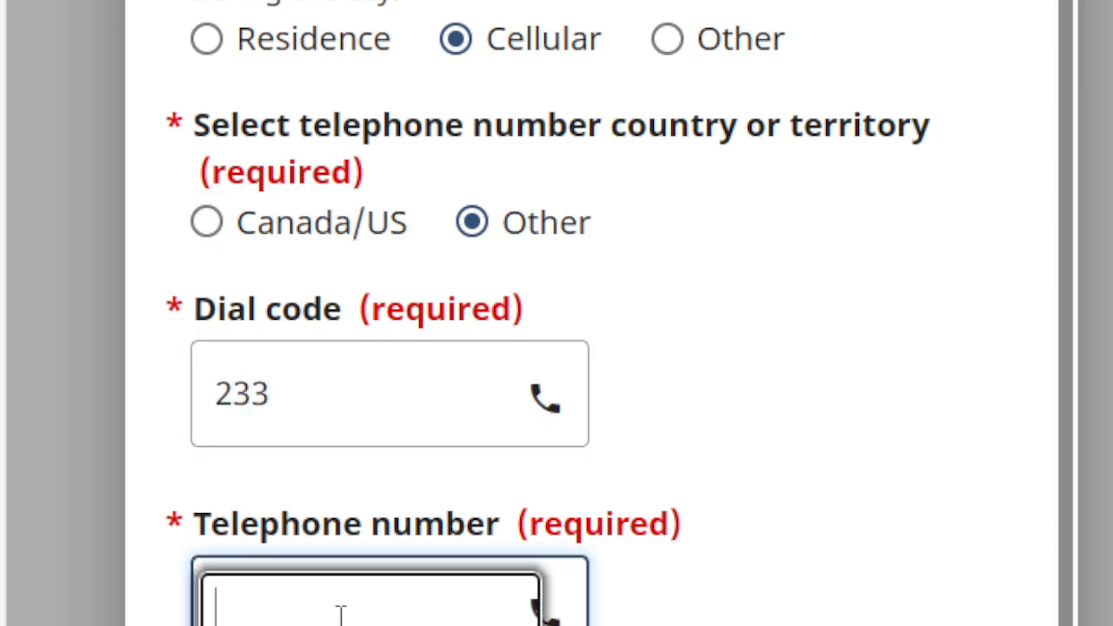
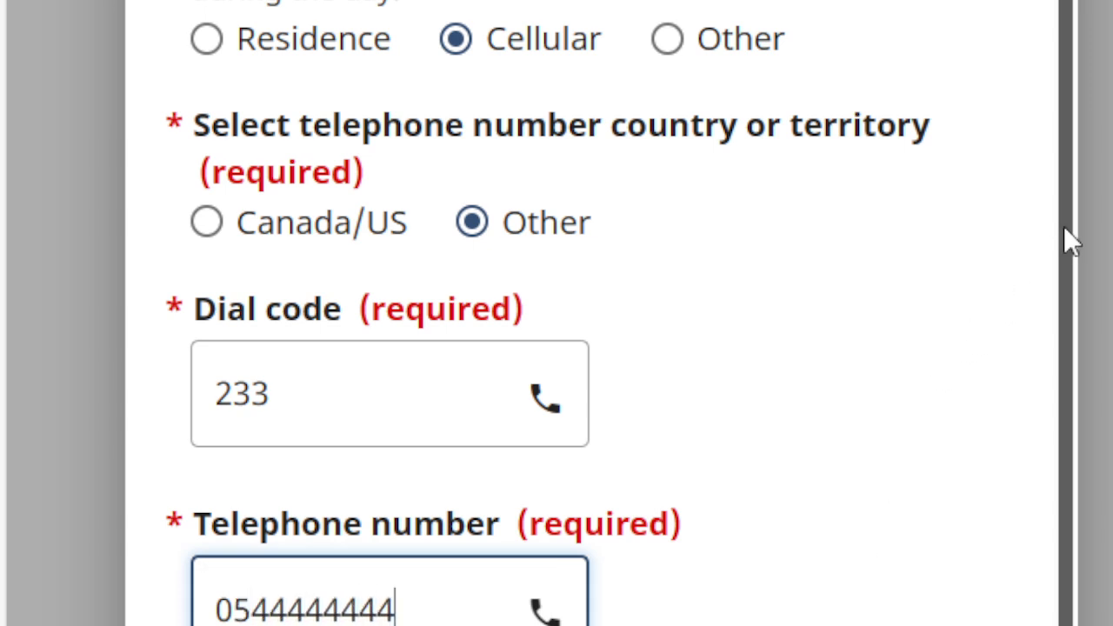
{"action": "scroll", "coordinate": [1070, 227], "scroll_direction": "down", "scroll_amount": 3}
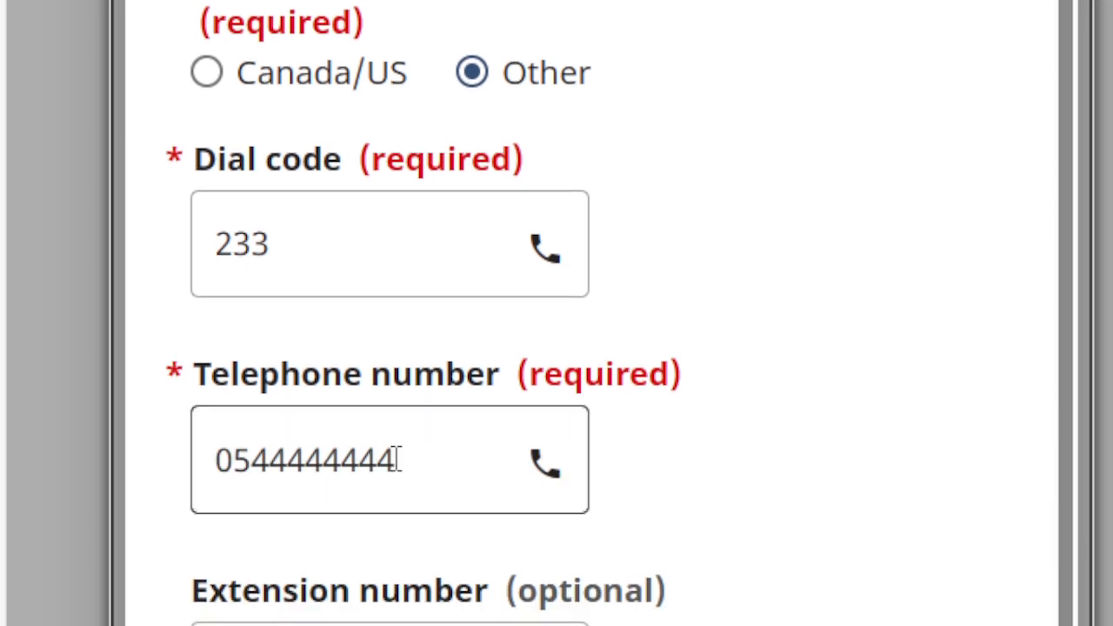
{"action": "scroll", "coordinate": [590, 298], "scroll_direction": "down", "scroll_amount": 3}
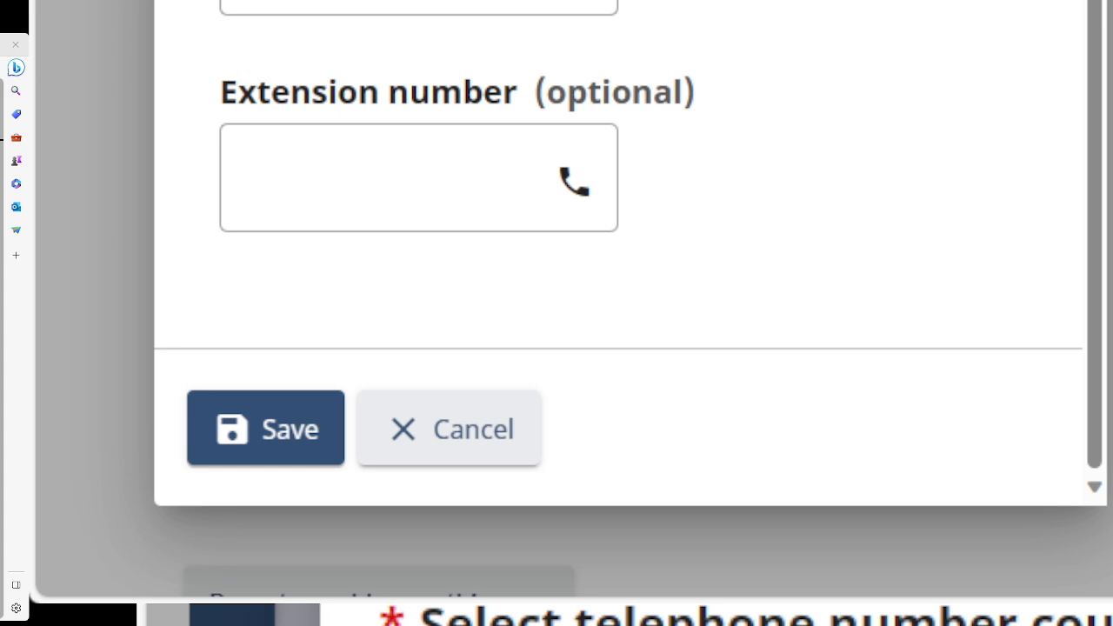
{"action": "left_click", "coordinate": [256, 434]}
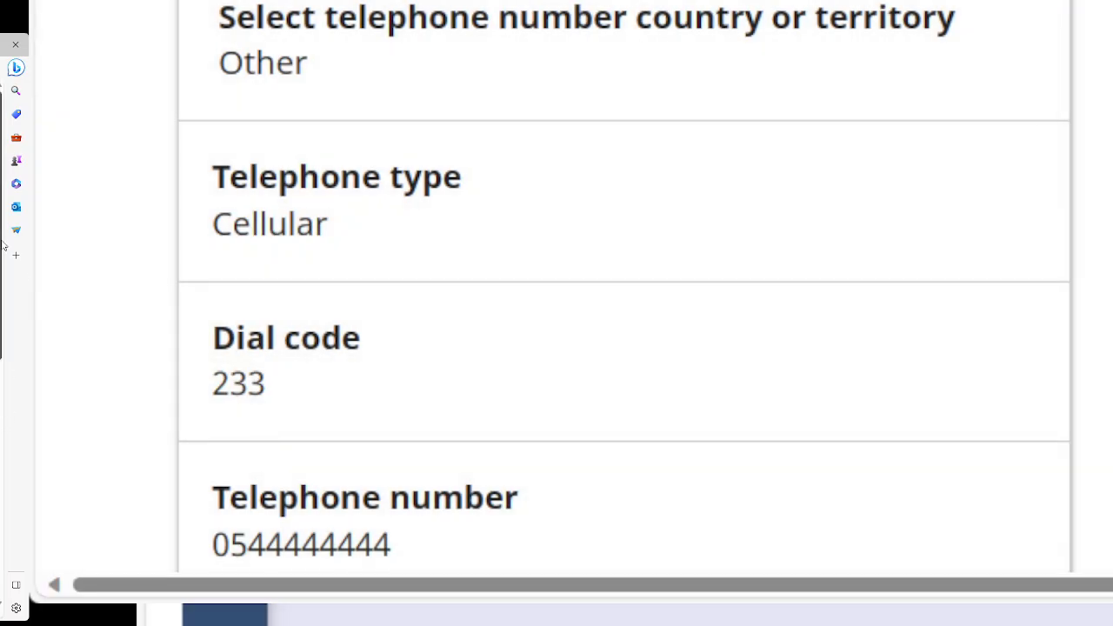
Save the contact information with the new cellular number and continue to the summary page.
{"action": "scroll", "coordinate": [624, 348], "scroll_direction": "down", "scroll_amount": 5}
{"action": "scroll", "coordinate": [623, 348], "scroll_direction": "down", "scroll_amount": 2}
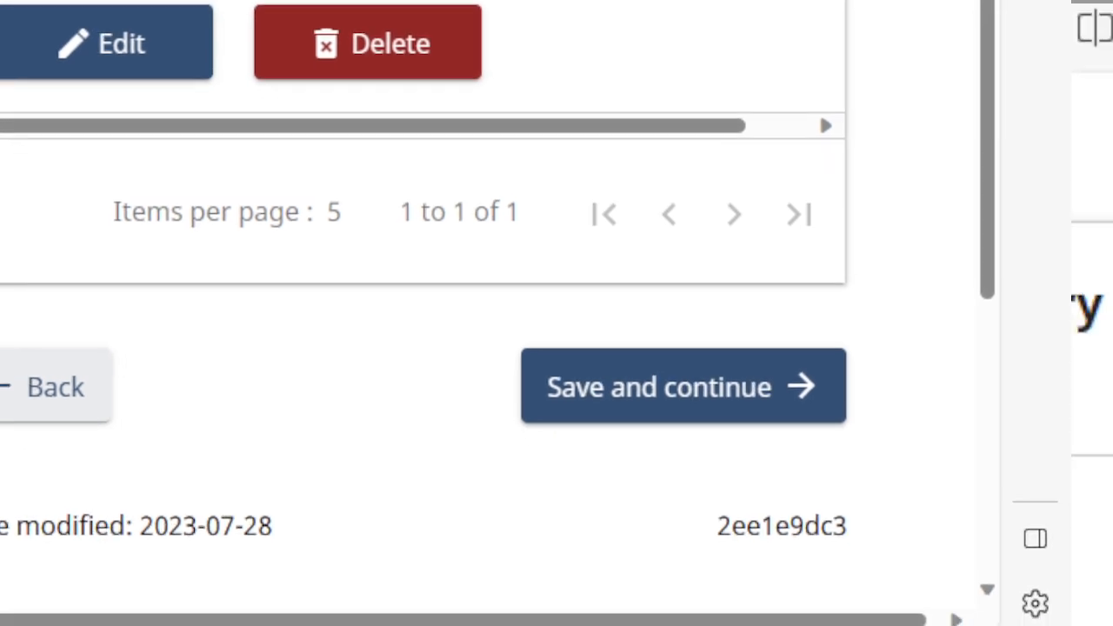
{"action": "left_click", "coordinate": [606, 390]}
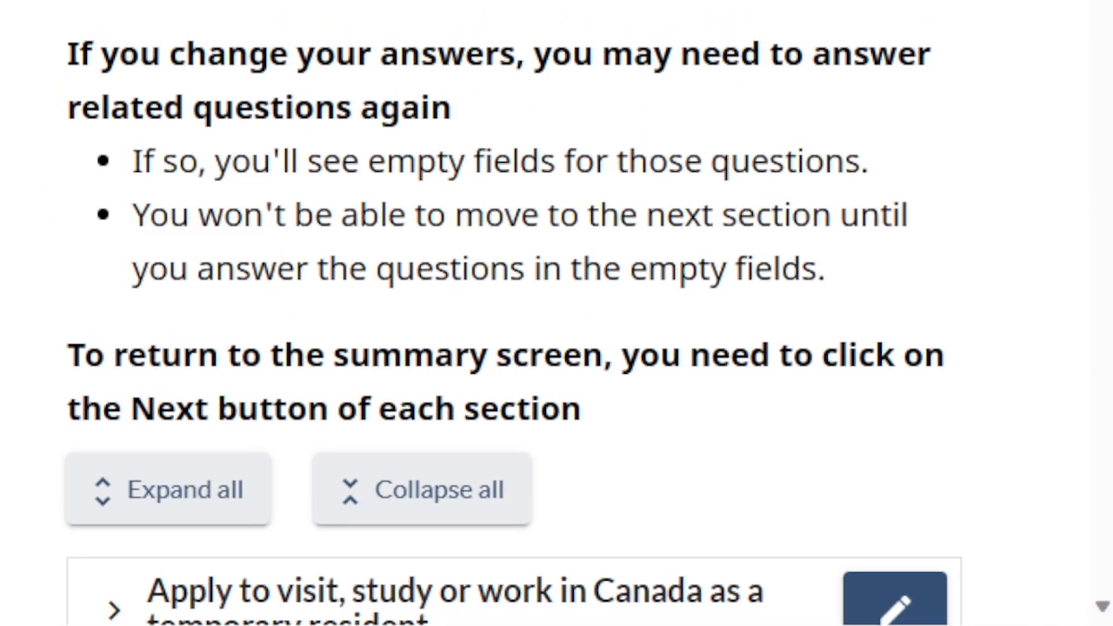
Check each summary section from travel document information to the telephone number, then continue.
{"action": "scroll", "coordinate": [513, 313], "scroll_direction": "down", "scroll_amount": 5}
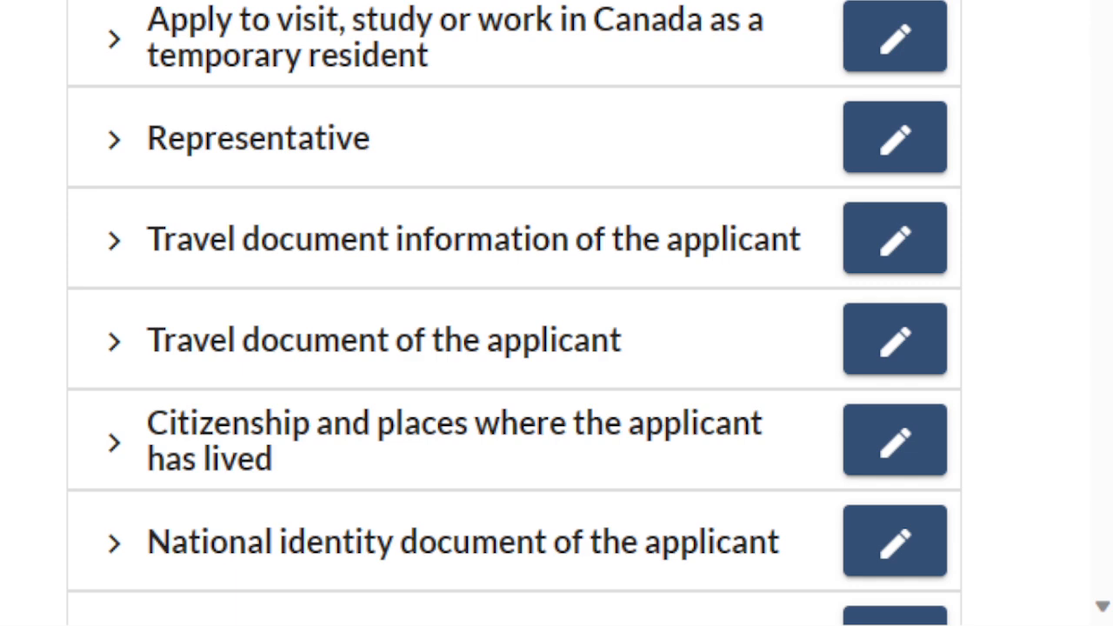
{"action": "scroll", "coordinate": [513, 313], "scroll_direction": "up", "scroll_amount": 2}
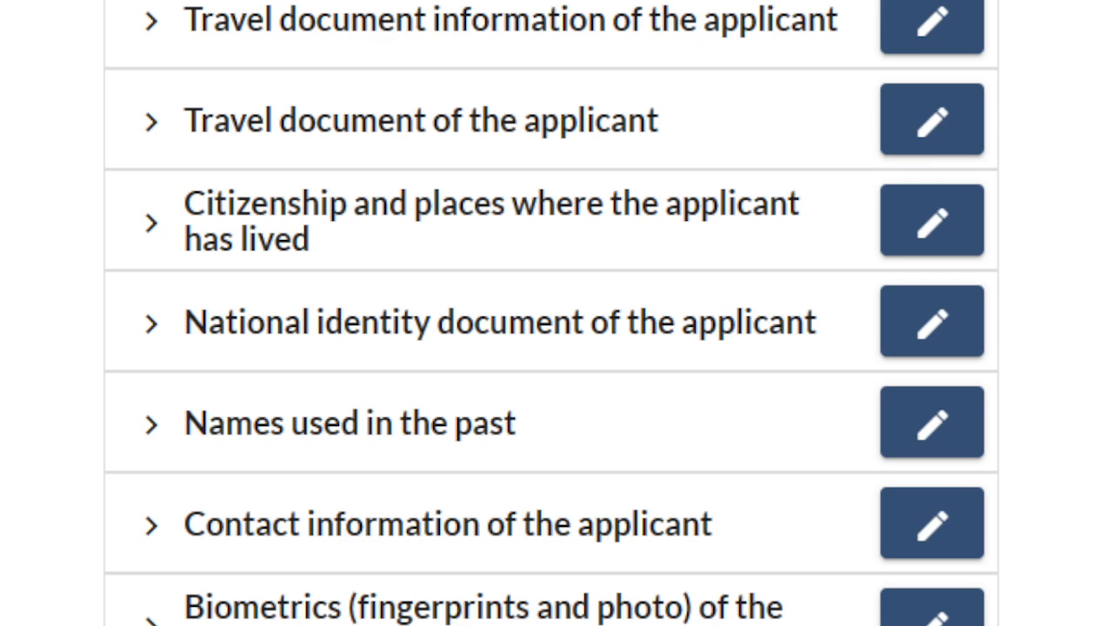
{"action": "scroll", "coordinate": [552, 313], "scroll_direction": "down", "scroll_amount": 5}
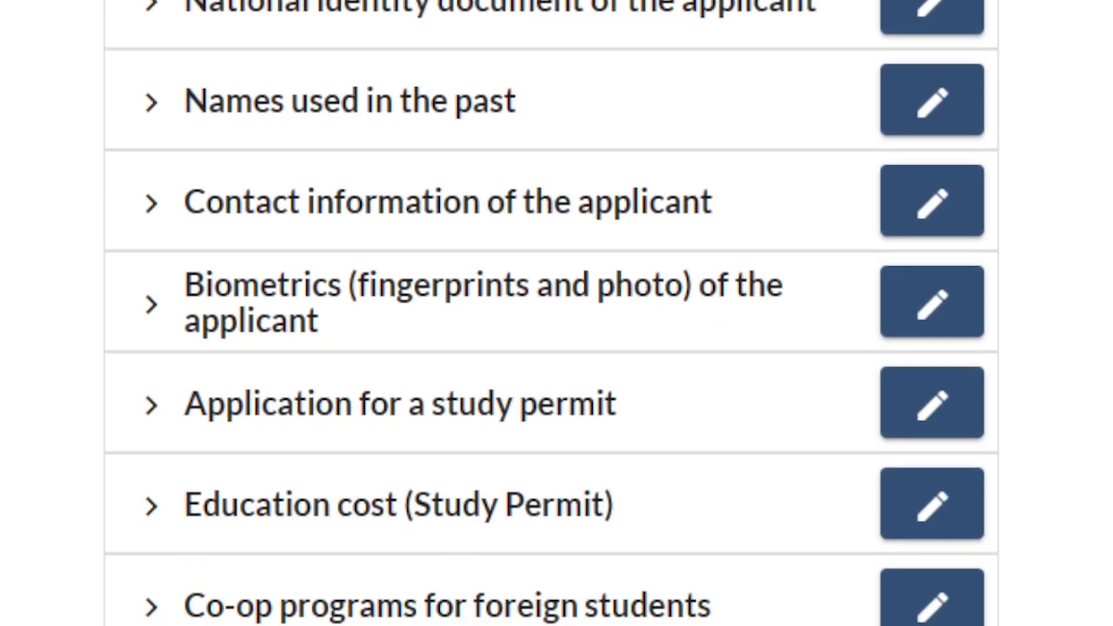
{"action": "scroll", "coordinate": [551, 313], "scroll_direction": "down", "scroll_amount": 10}
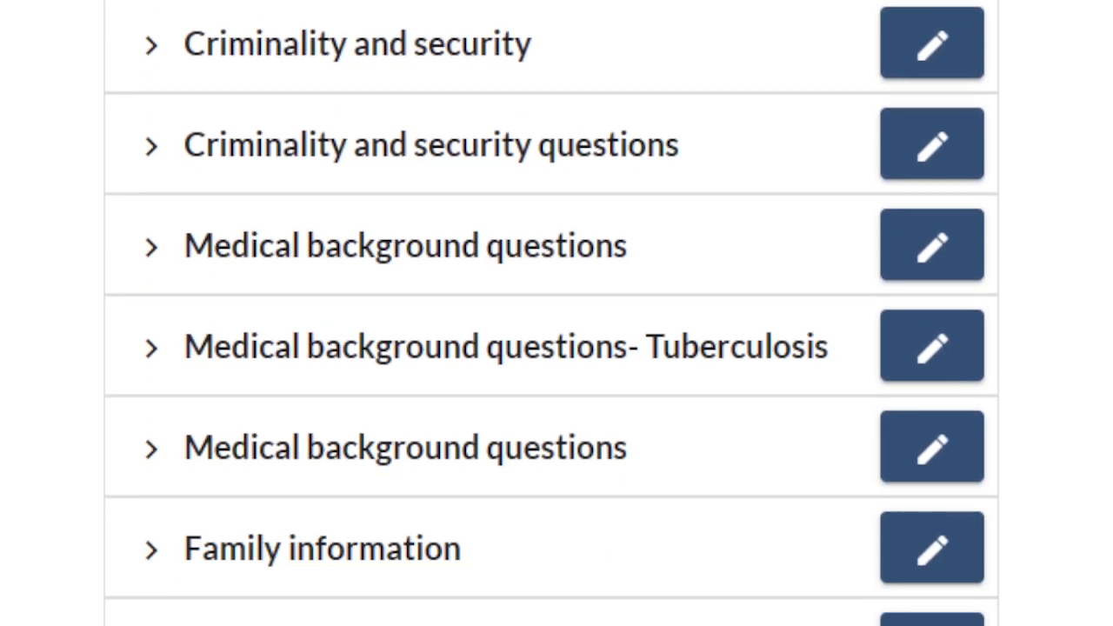
{"action": "scroll", "coordinate": [551, 313], "scroll_direction": "down", "scroll_amount": 4}
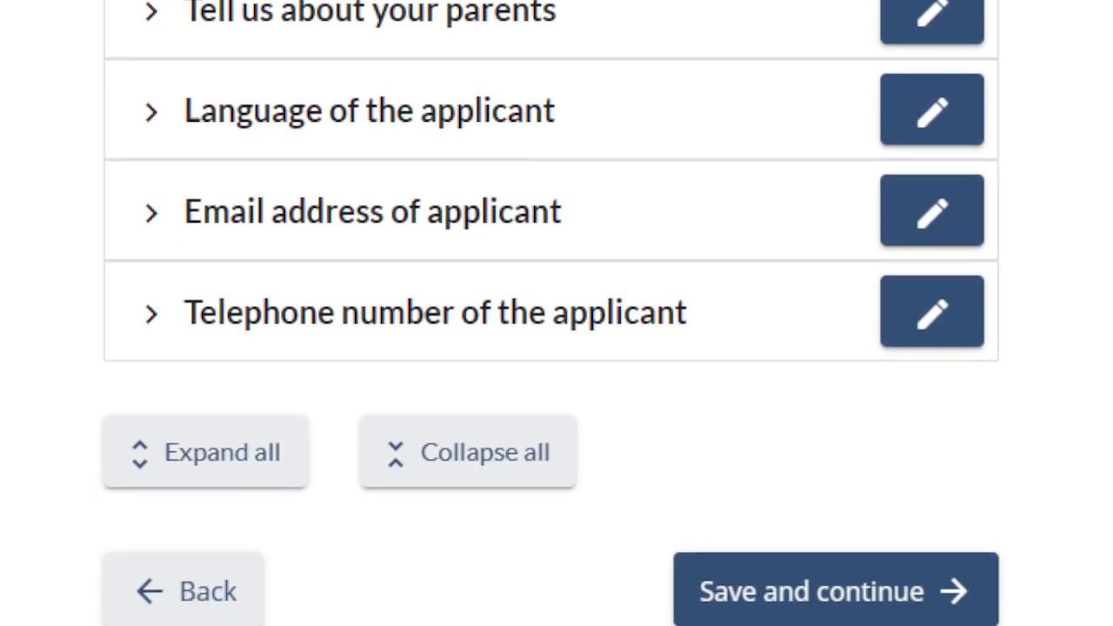
{"action": "scroll", "coordinate": [552, 313], "scroll_direction": "up", "scroll_amount": 5}
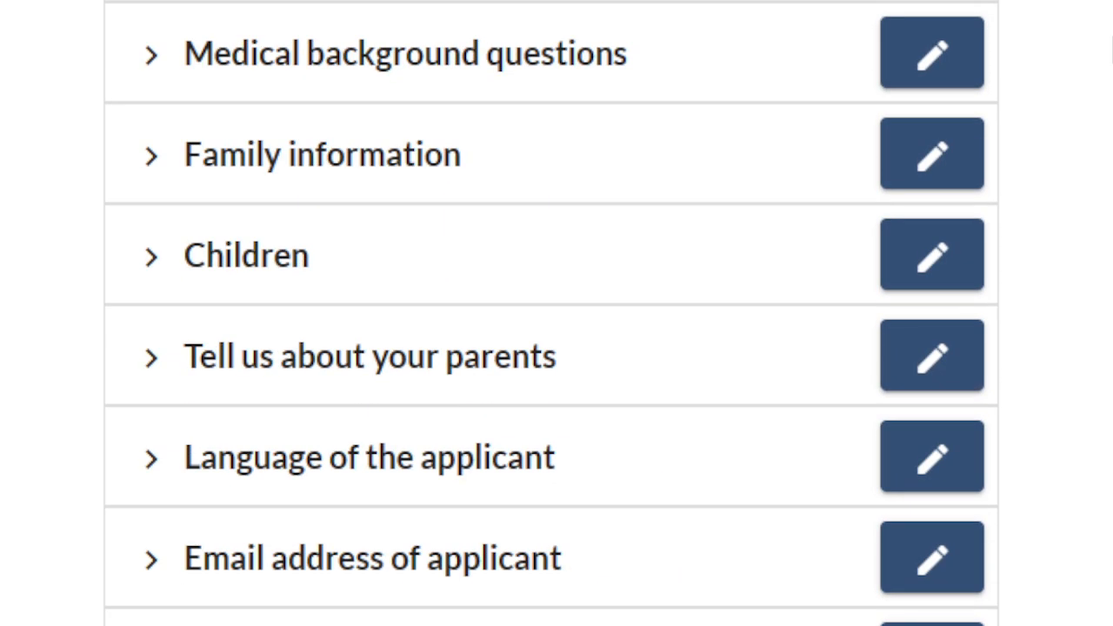
{"action": "scroll", "coordinate": [1111, 53], "scroll_direction": "down", "scroll_amount": 5}
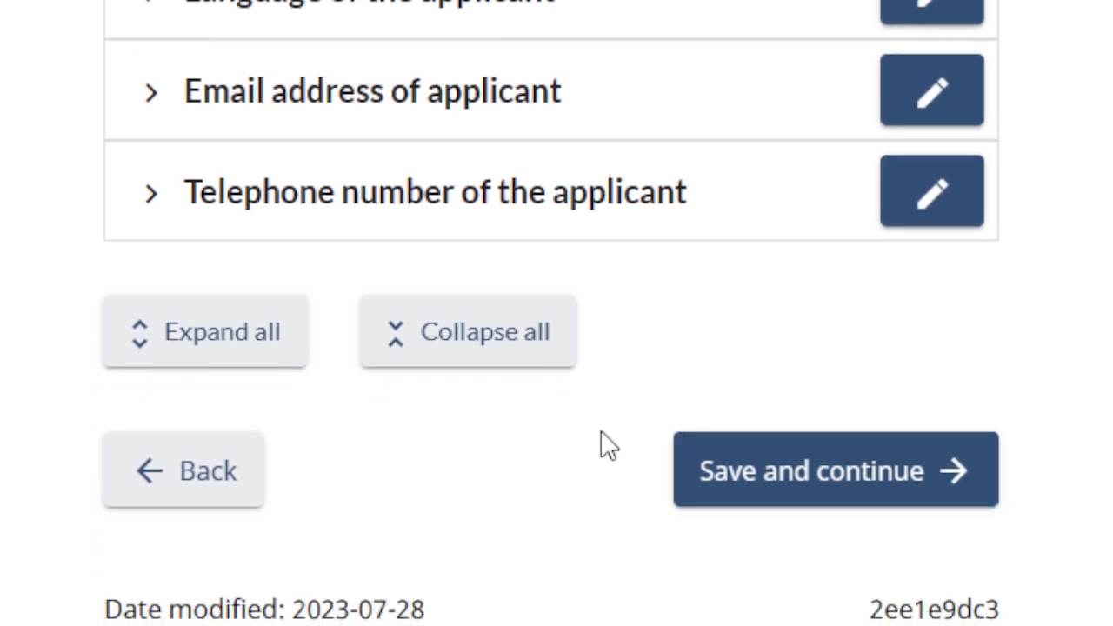
{"action": "left_click", "coordinate": [822, 481]}
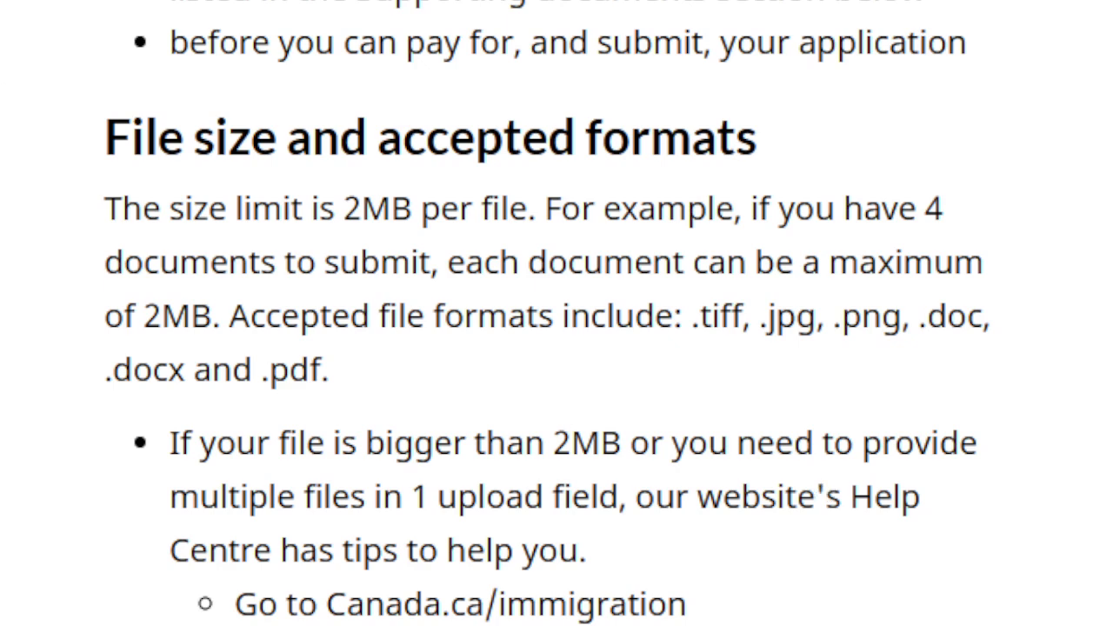
Scroll to the 'Documents to support your application' heading with its 2MB per-file format rules.
{"action": "scroll", "coordinate": [556, 348], "scroll_direction": "up", "scroll_amount": 3}
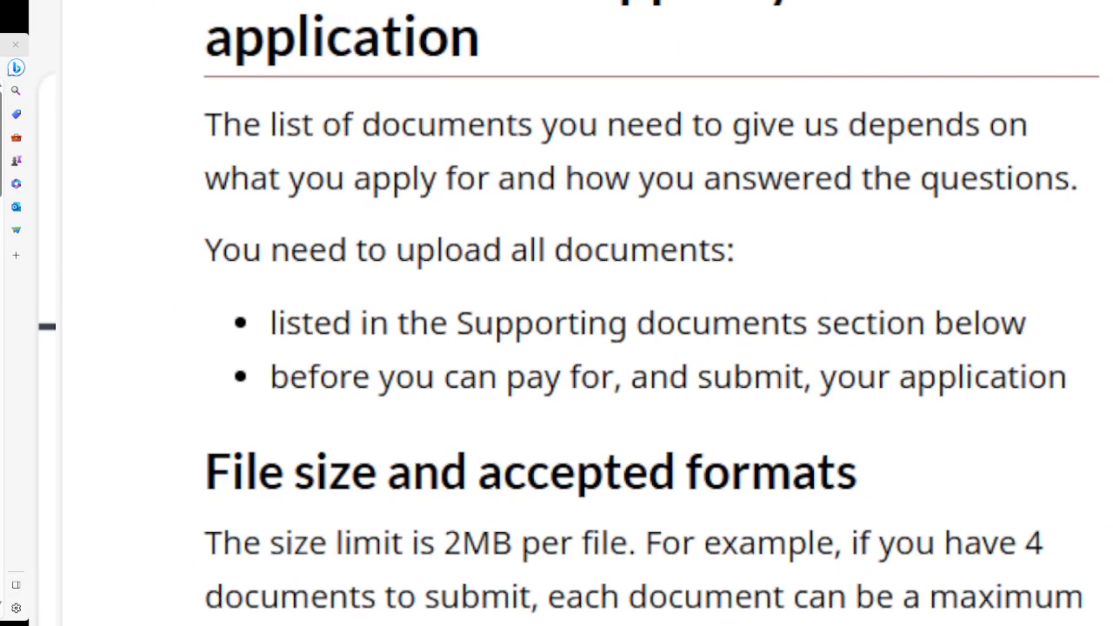
{"action": "scroll", "coordinate": [571, 313], "scroll_direction": "up", "scroll_amount": 3}
{"action": "scroll", "coordinate": [571, 313], "scroll_direction": "down", "scroll_amount": 2}
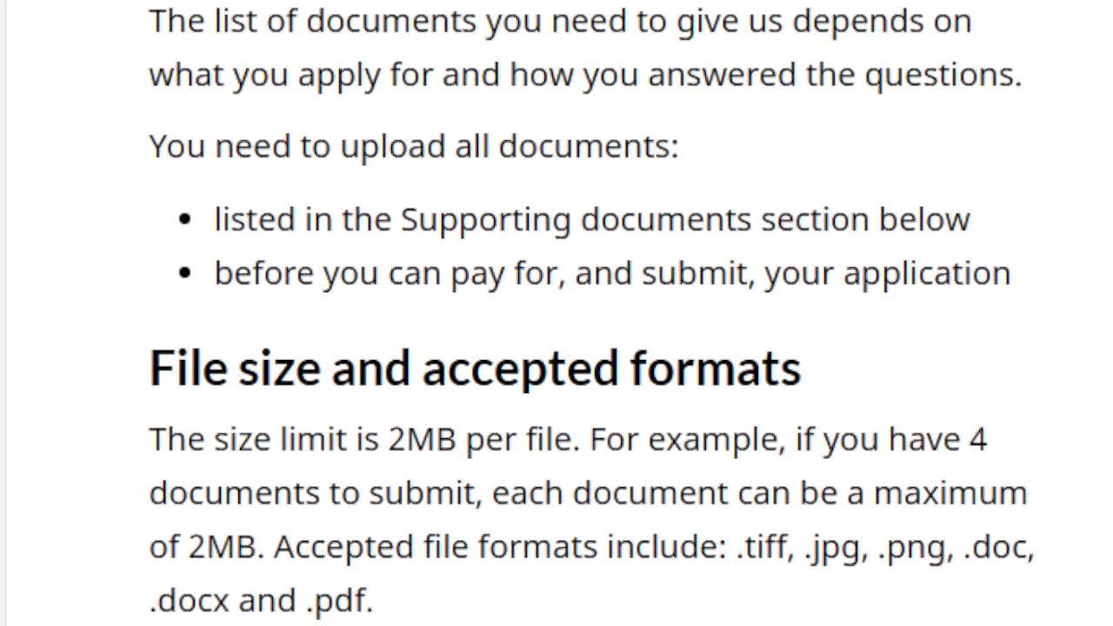
{"action": "scroll", "coordinate": [571, 313], "scroll_direction": "up", "scroll_amount": 1}
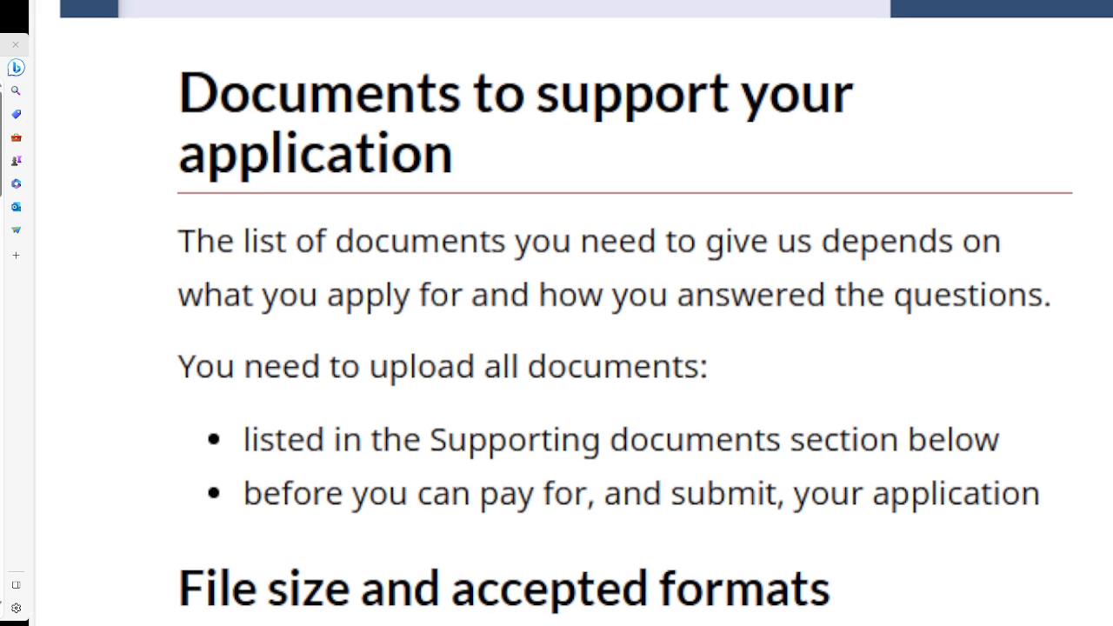
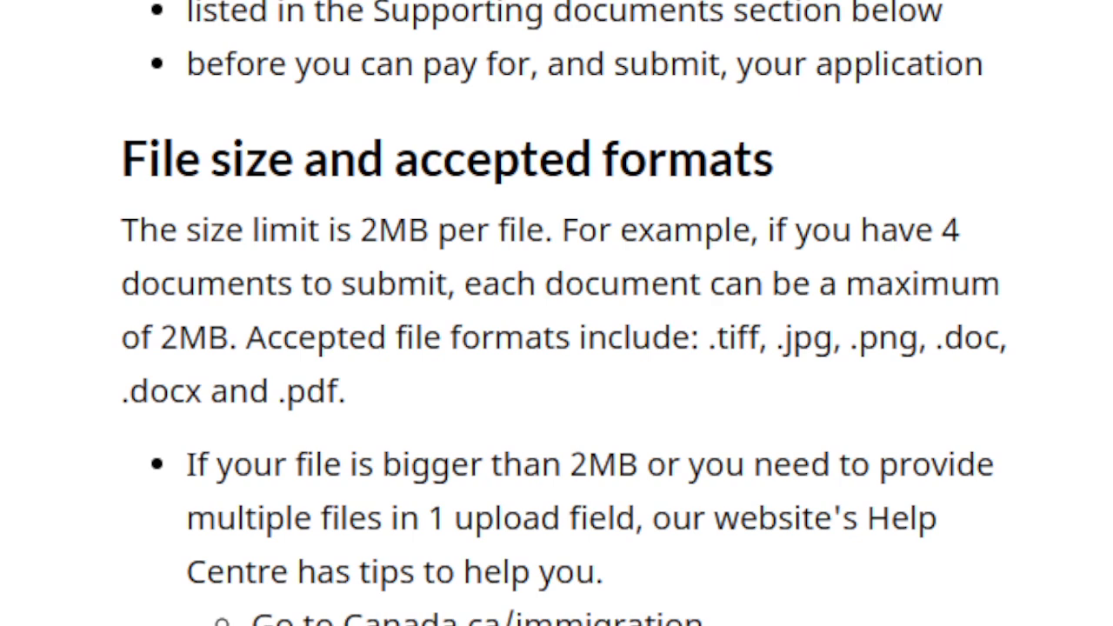
Scroll past the 'File size and accepted formats' guidance to 'How to find out more about each document'.
{"action": "scroll", "coordinate": [557, 313], "scroll_direction": "down", "scroll_amount": 4}
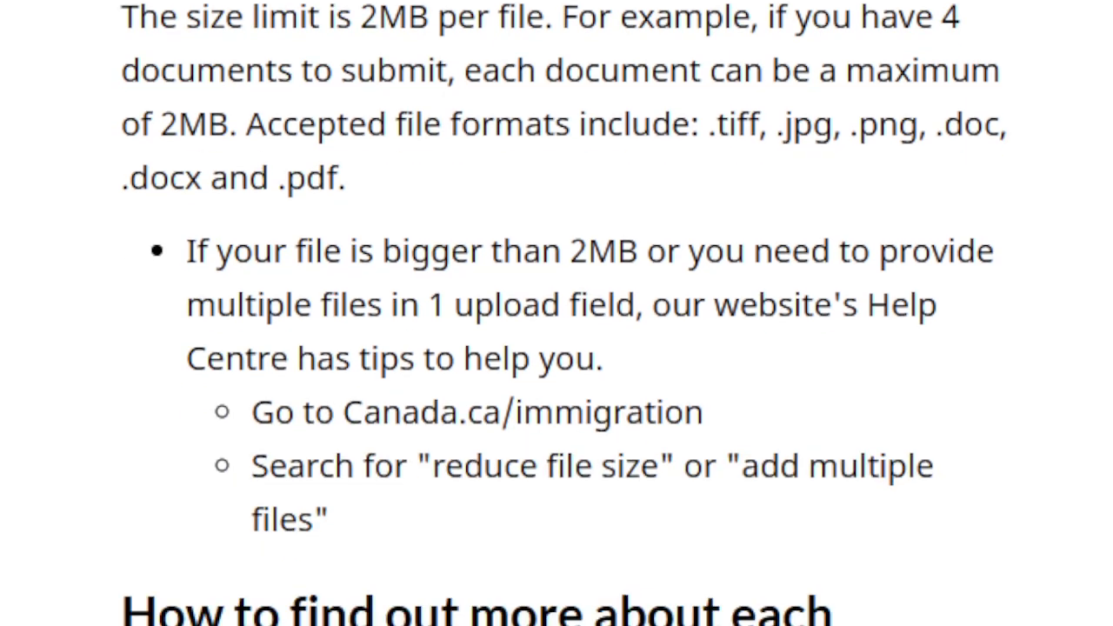
{"action": "scroll", "coordinate": [556, 313], "scroll_direction": "down", "scroll_amount": 2}
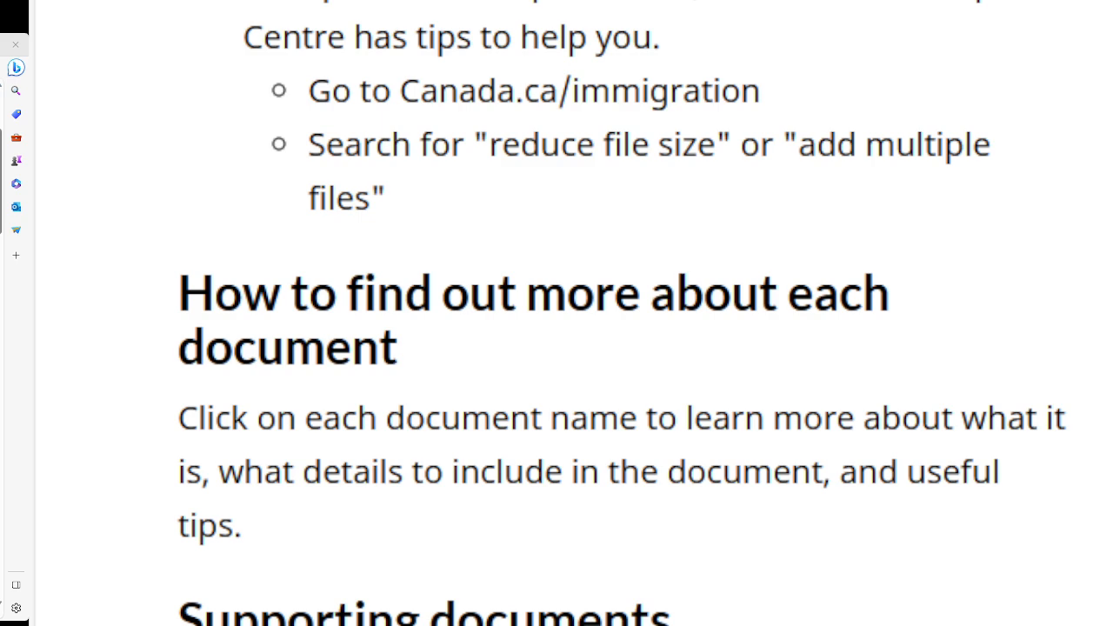
{"action": "scroll", "coordinate": [557, 313], "scroll_direction": "down", "scroll_amount": 8}
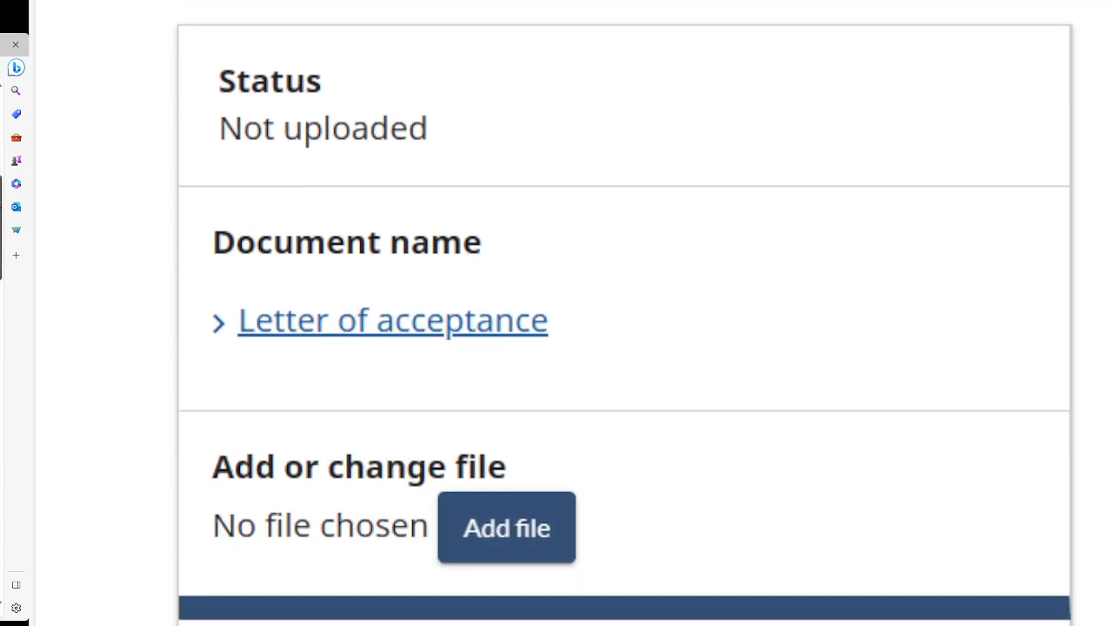
{"action": "scroll", "coordinate": [557, 313], "scroll_direction": "up", "scroll_amount": 2}
{"action": "scroll", "coordinate": [556, 313], "scroll_direction": "down", "scroll_amount": 1}
{"action": "left_click_drag", "start_coordinate": [0, 221], "coordinate": [0, 223]}
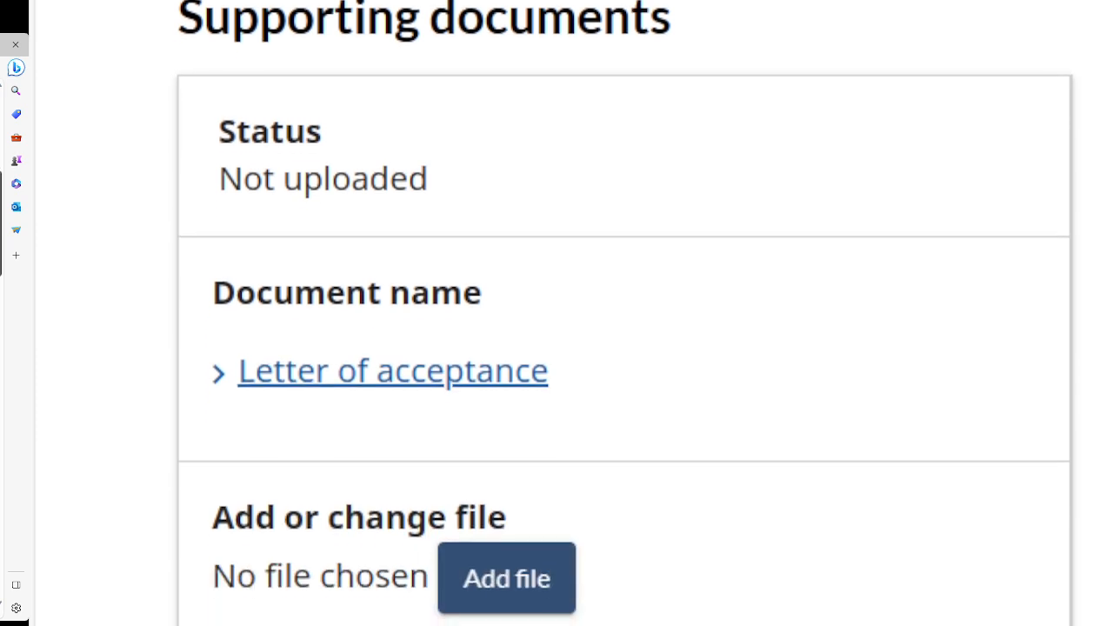
{"action": "scroll", "coordinate": [556, 313], "scroll_direction": "down", "scroll_amount": 1}
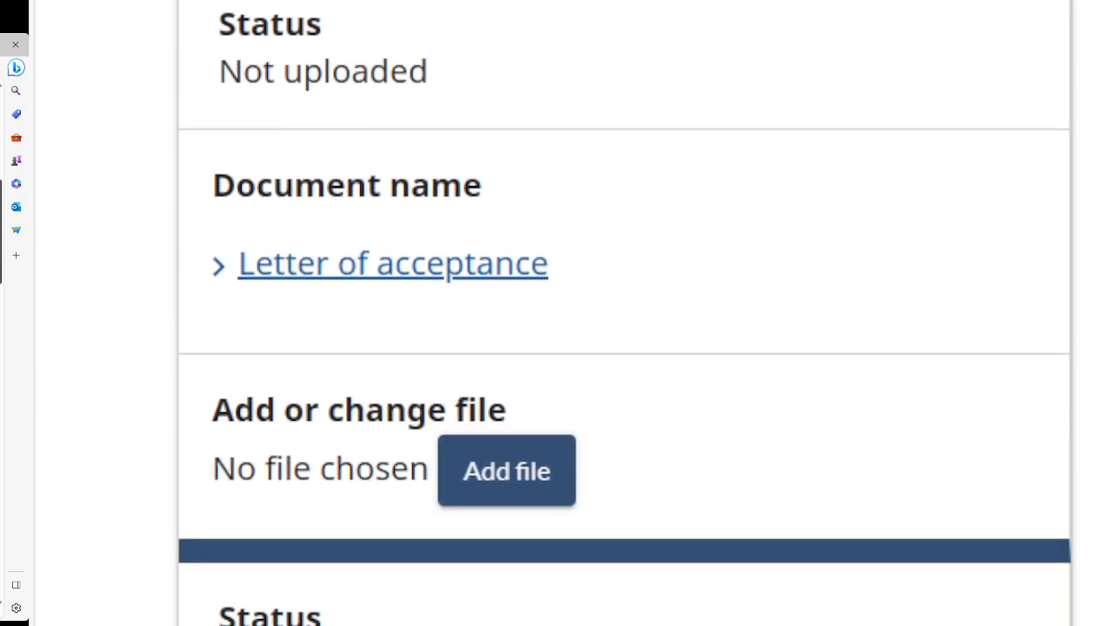
{"action": "left_click_drag", "start_coordinate": [0, 232], "coordinate": [0, 233]}
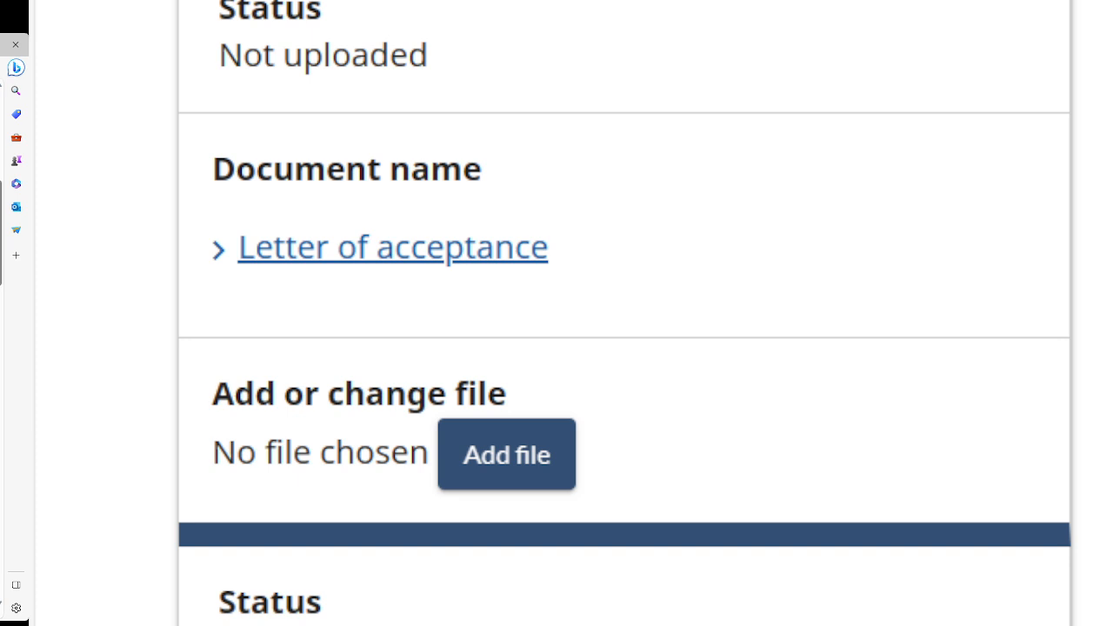
{"action": "scroll", "coordinate": [625, 313], "scroll_direction": "down", "scroll_amount": 5}
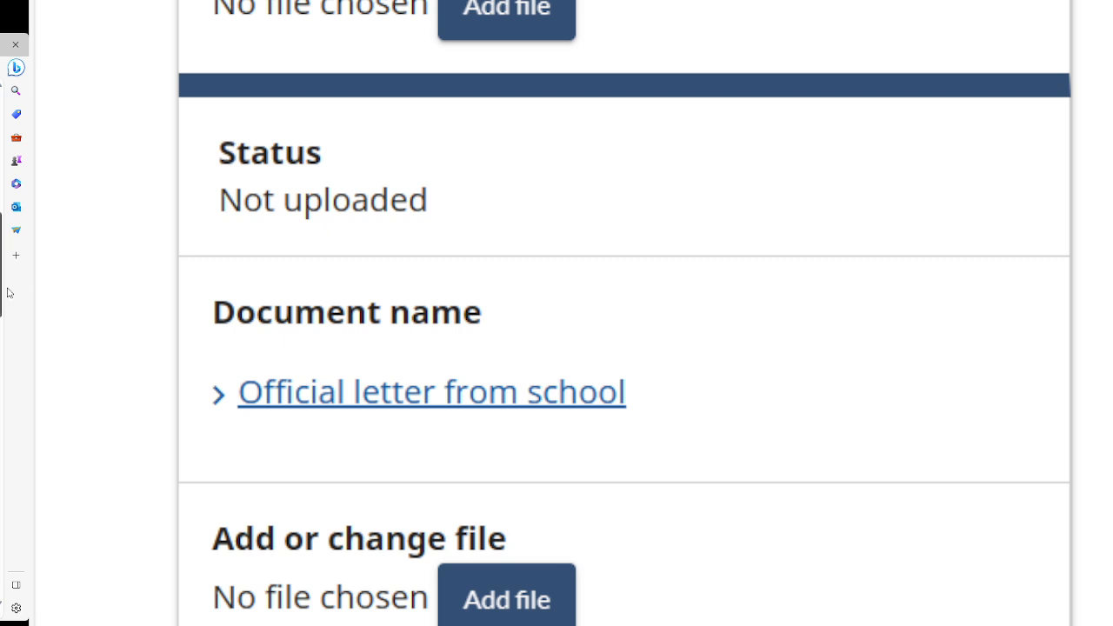
{"action": "left_click_drag", "start_coordinate": [1, 237], "coordinate": [1, 291]}
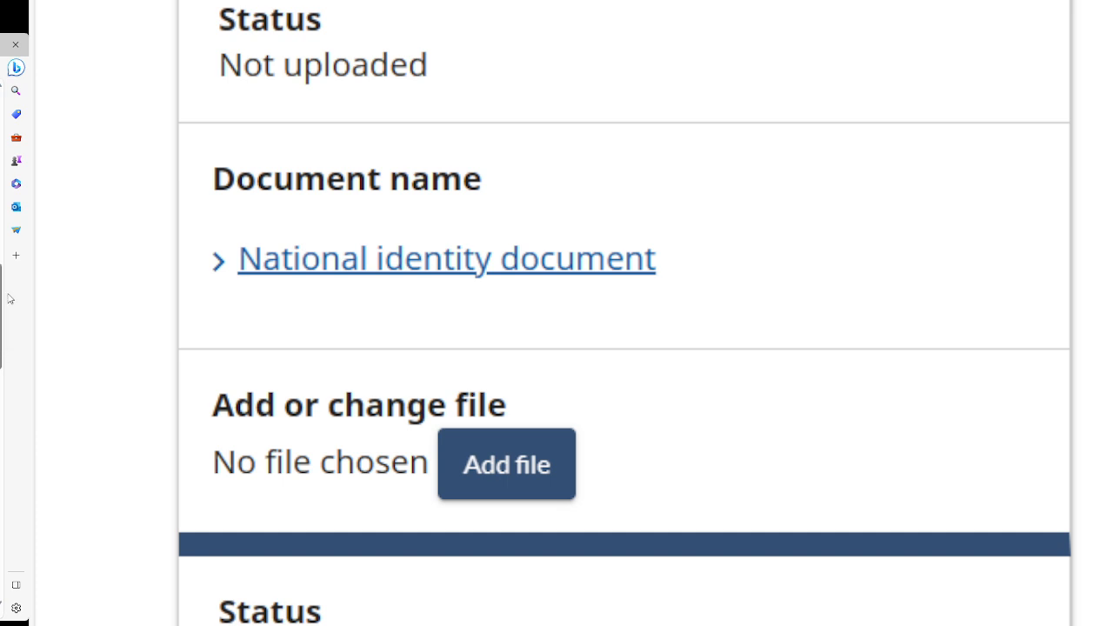
{"action": "scroll", "coordinate": [1, 320], "scroll_direction": "down", "scroll_amount": 4}
{"action": "scroll", "coordinate": [2, 320], "scroll_direction": "down", "scroll_amount": 2}
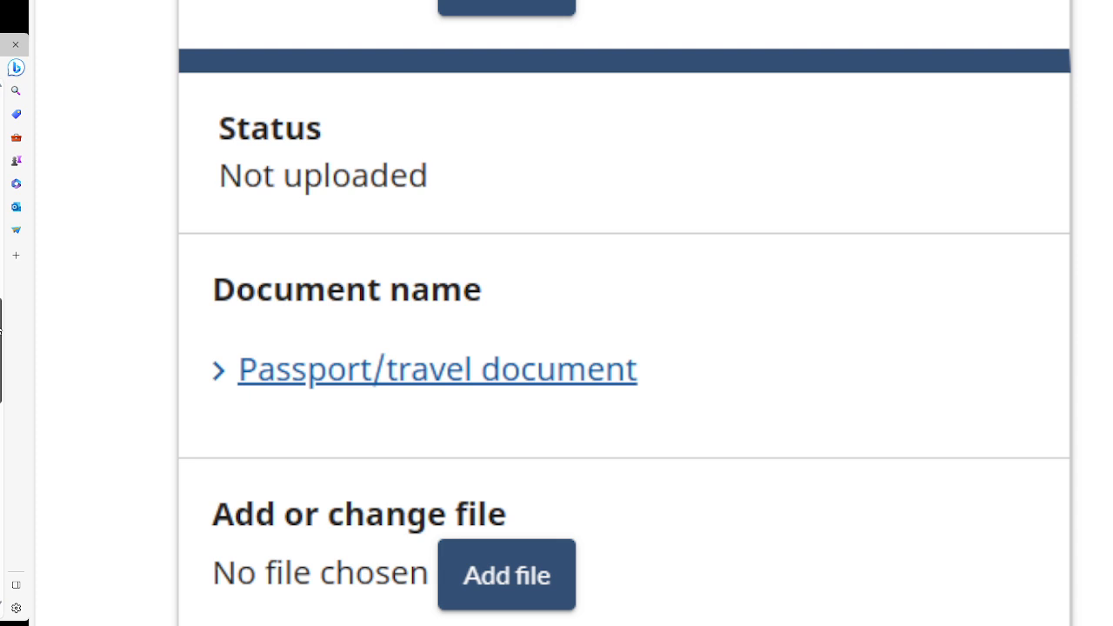
{"action": "scroll", "coordinate": [623, 314], "scroll_direction": "up", "scroll_amount": 6}
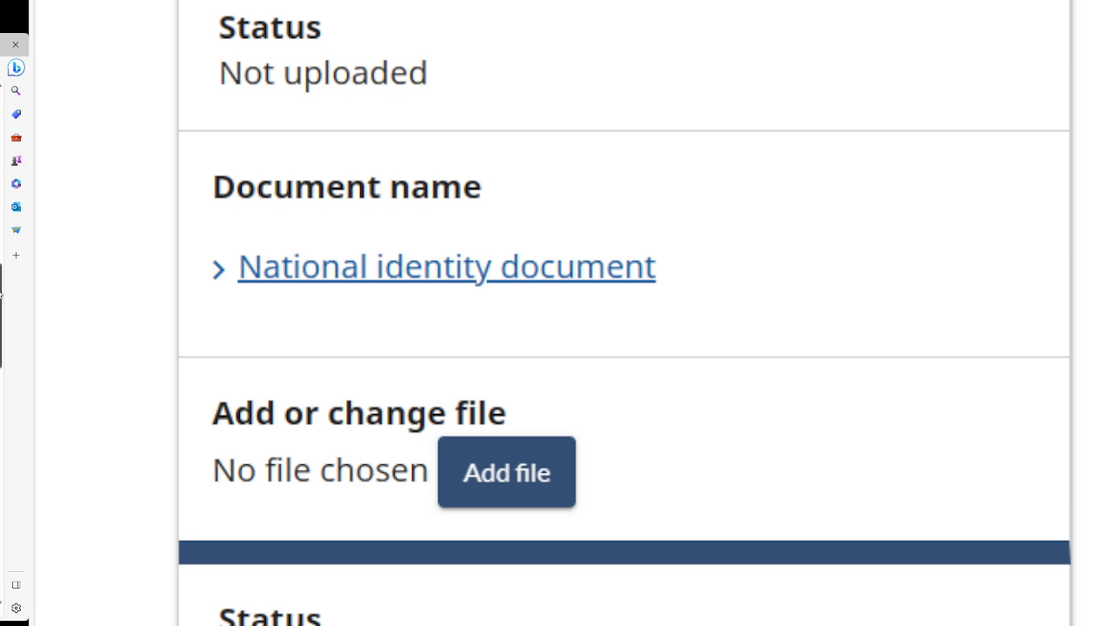
{"action": "scroll", "coordinate": [2, 320], "scroll_direction": "down", "scroll_amount": 5}
{"action": "scroll", "coordinate": [2, 320], "scroll_direction": "down", "scroll_amount": 3}
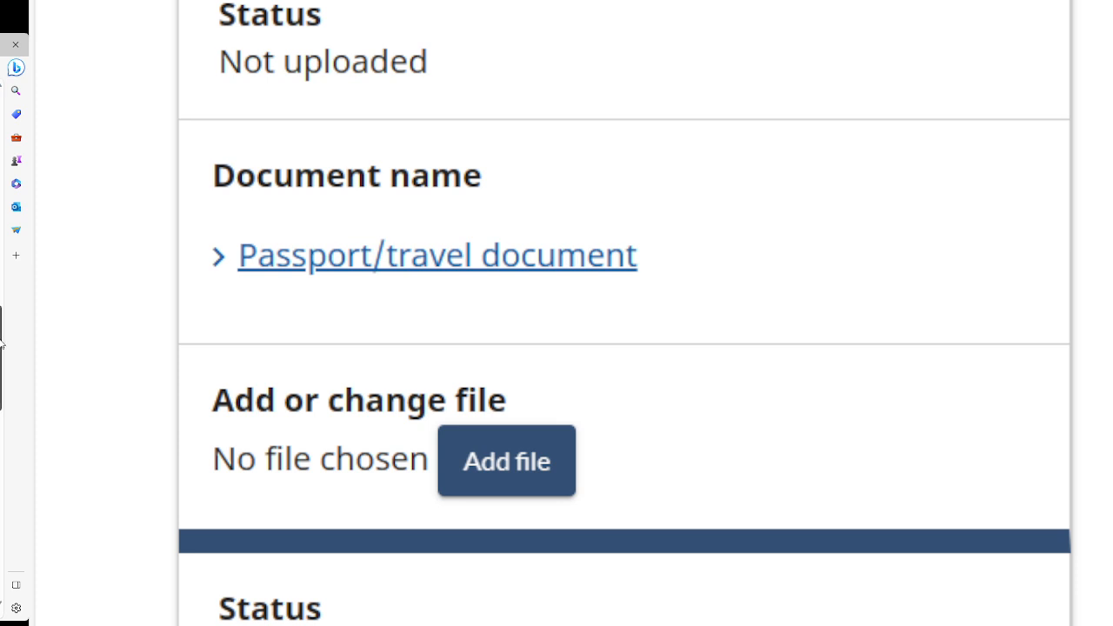
{"action": "scroll", "coordinate": [609, 313], "scroll_direction": "down", "scroll_amount": 6}
{"action": "scroll", "coordinate": [608, 313], "scroll_direction": "down", "scroll_amount": 1}
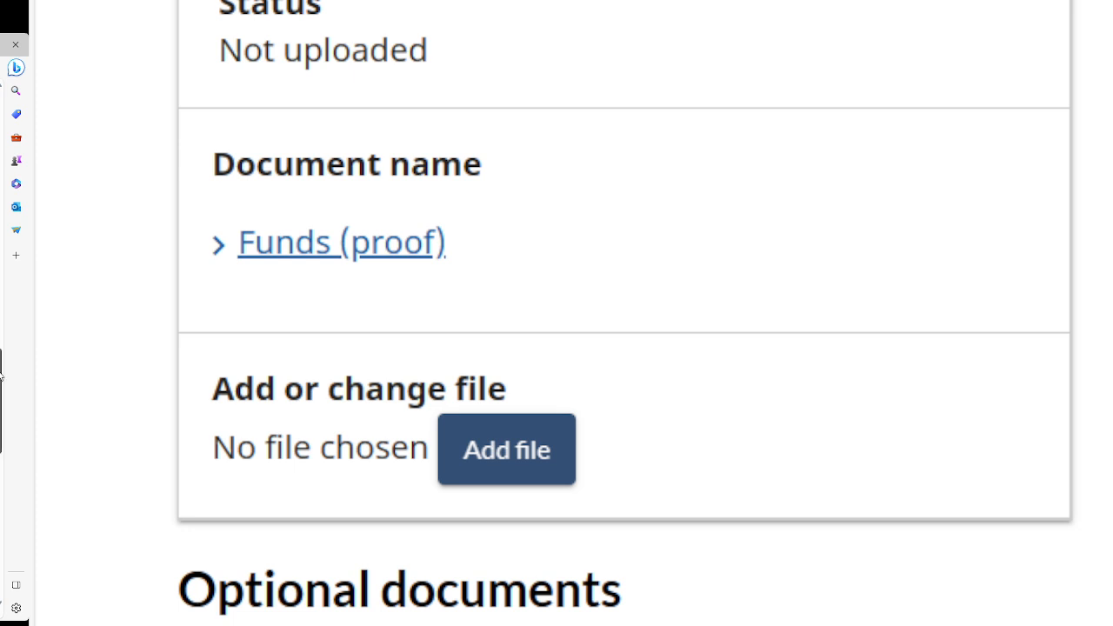
{"action": "scroll", "coordinate": [1, 374], "scroll_direction": "down", "scroll_amount": 6}
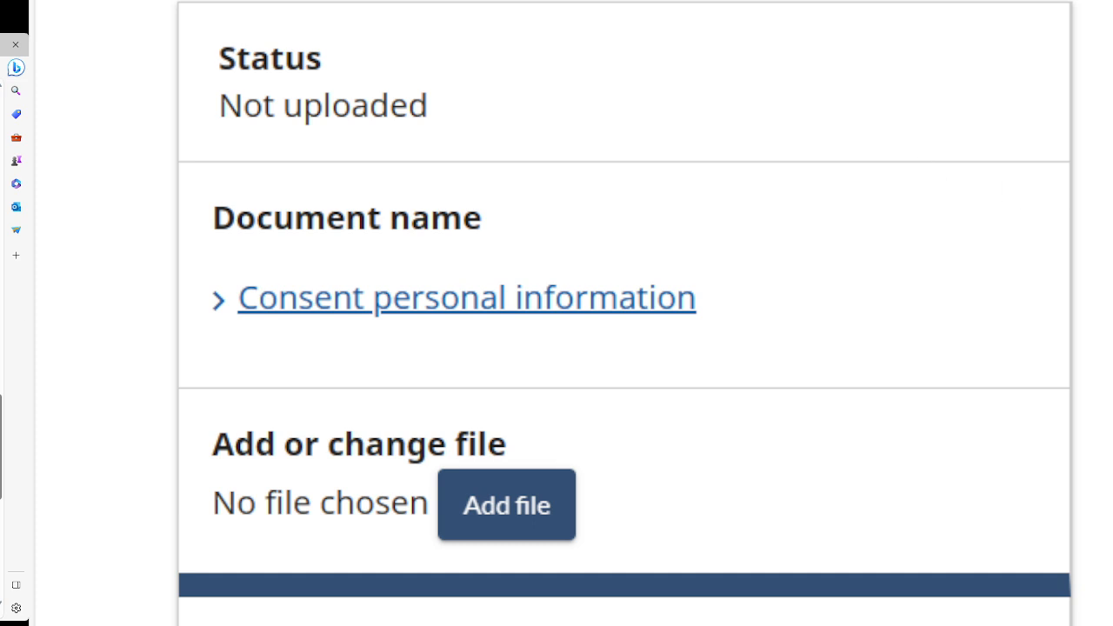
{"action": "scroll", "coordinate": [625, 314], "scroll_direction": "up", "scroll_amount": 8}
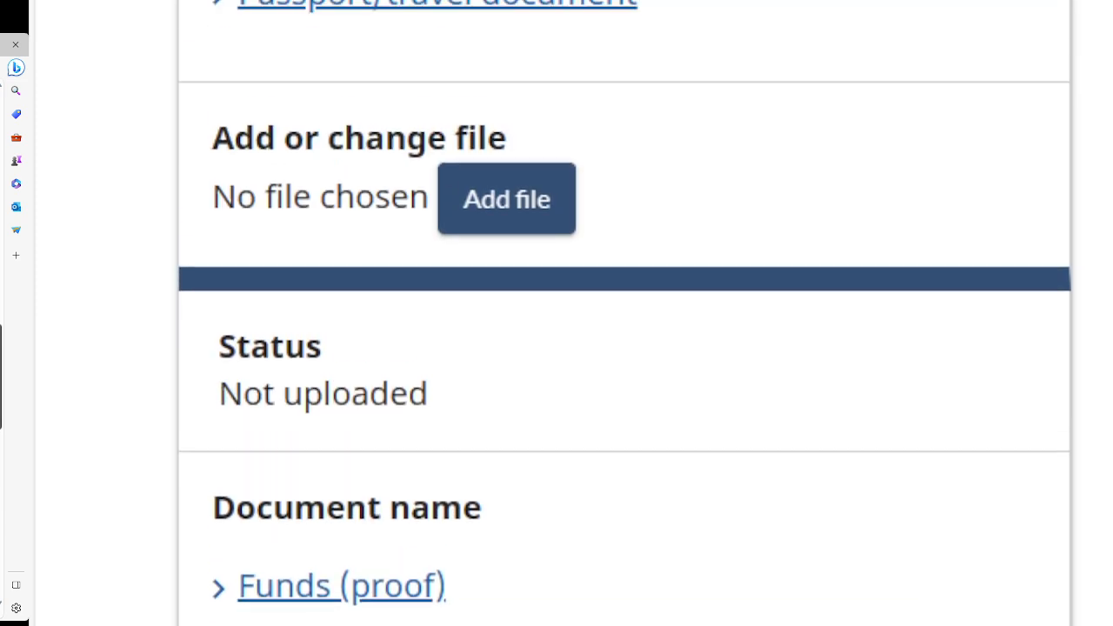
{"action": "scroll", "coordinate": [624, 313], "scroll_direction": "down", "scroll_amount": 3}
{"action": "scroll", "coordinate": [449, 313], "scroll_direction": "down", "scroll_amount": 5}
Expand the Consent personal information description, then scroll down to the Additional documents entry.
{"action": "left_click", "coordinate": [448, 313]}
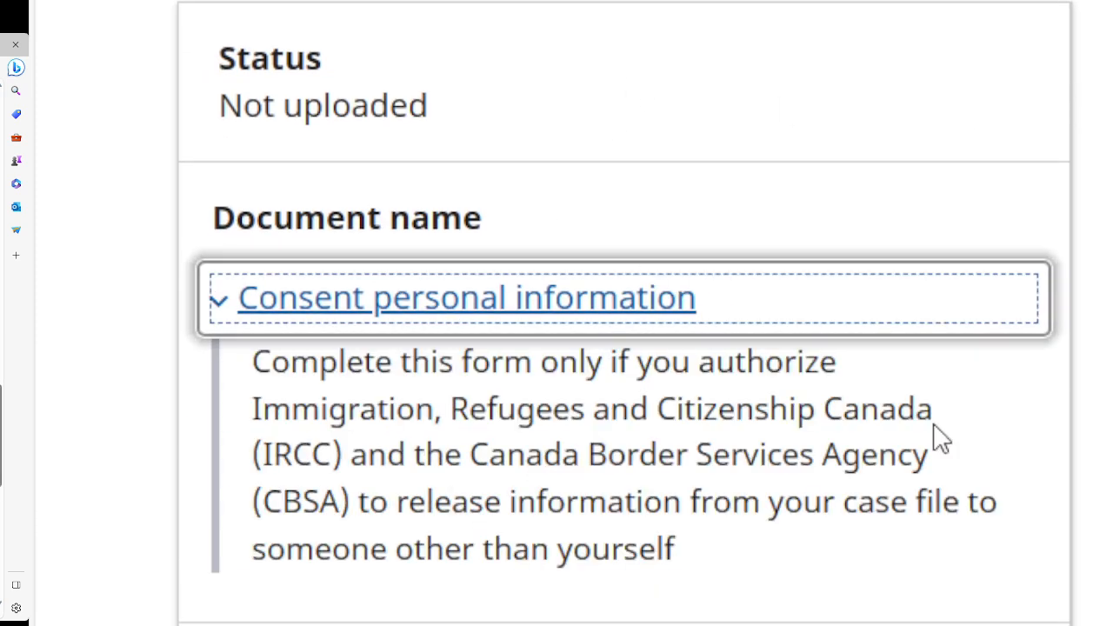
{"action": "left_click_drag", "start_coordinate": [0, 421], "coordinate": [1, 425]}
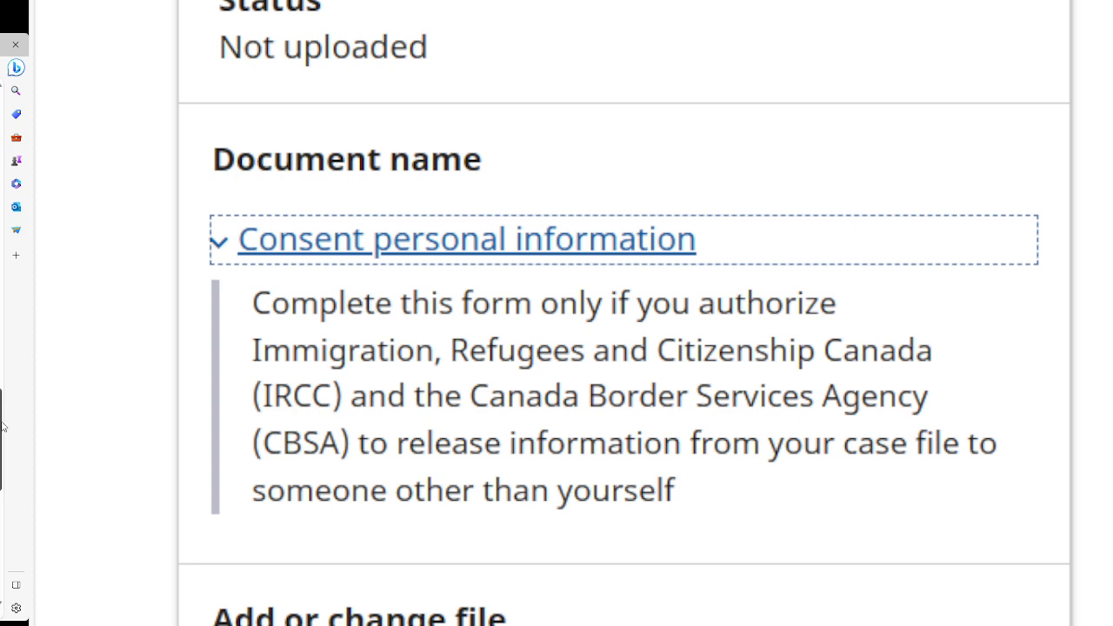
{"action": "scroll", "coordinate": [2, 413], "scroll_direction": "down", "scroll_amount": 2}
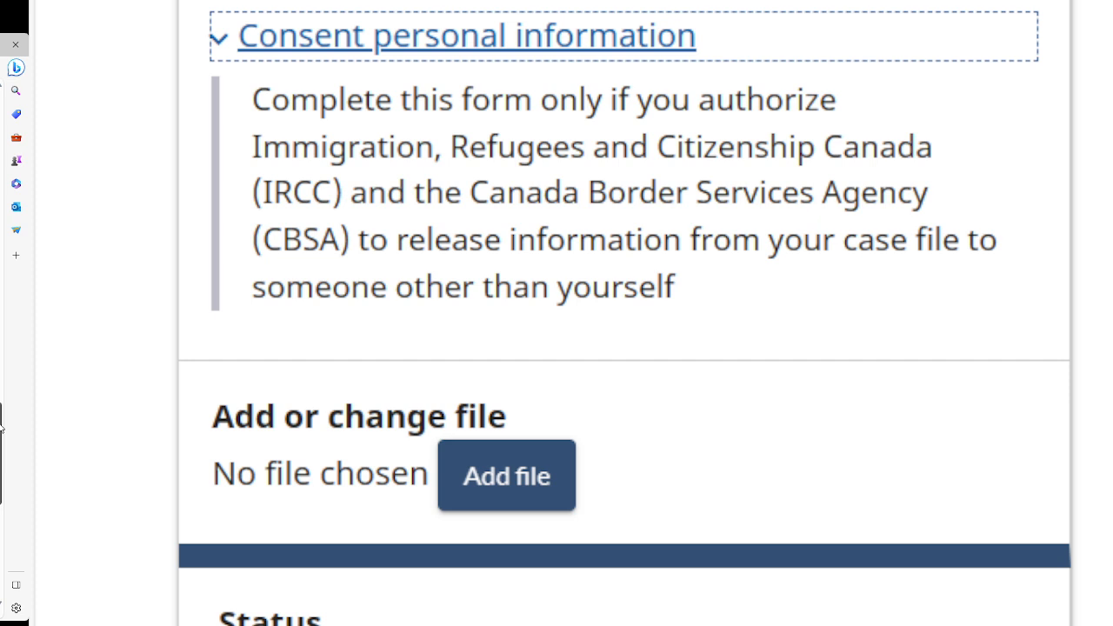
{"action": "scroll", "coordinate": [2, 421], "scroll_direction": "down", "scroll_amount": 4}
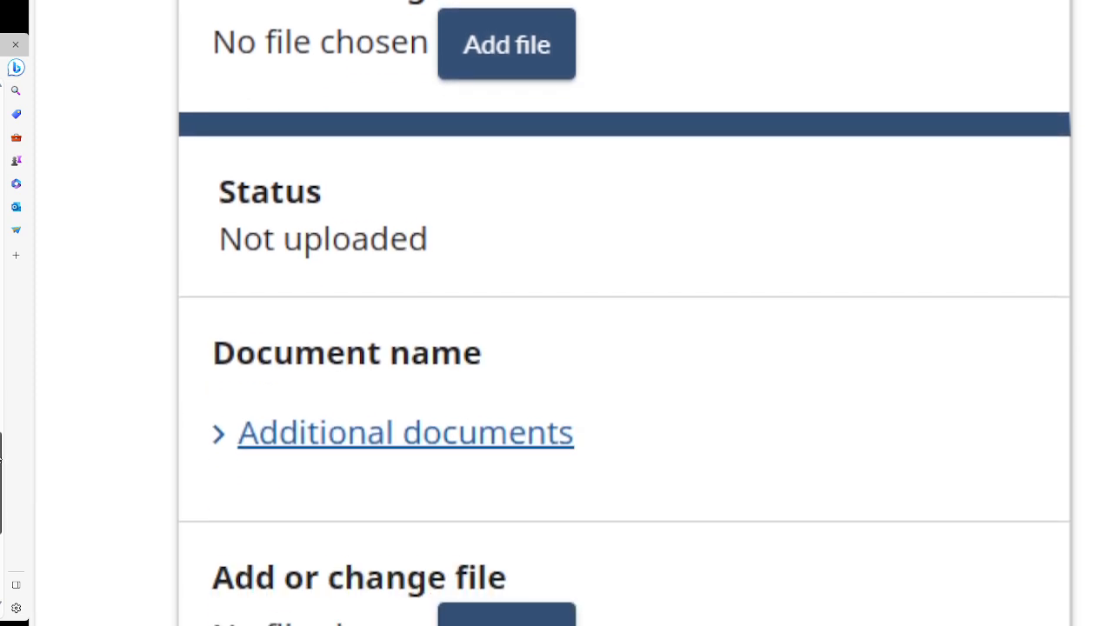
{"action": "scroll", "coordinate": [625, 313], "scroll_direction": "down", "scroll_amount": 2}
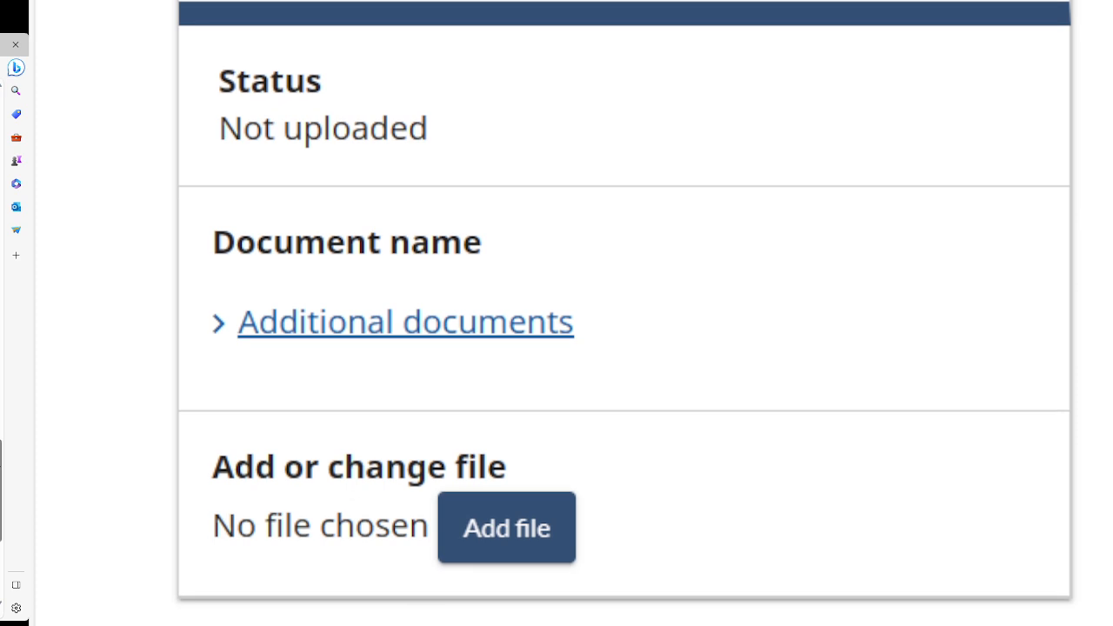
{"action": "scroll", "coordinate": [1, 464], "scroll_direction": "down", "scroll_amount": 1}
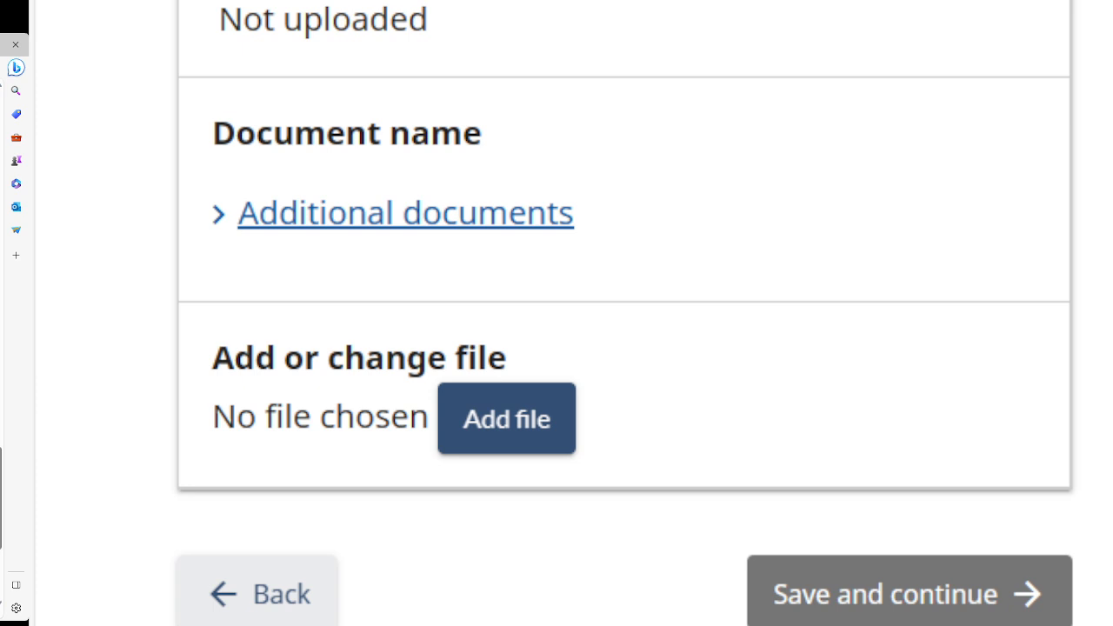
Expand Additional documents to read which extra documents may assist the processing officer.
{"action": "left_click", "coordinate": [293, 224]}
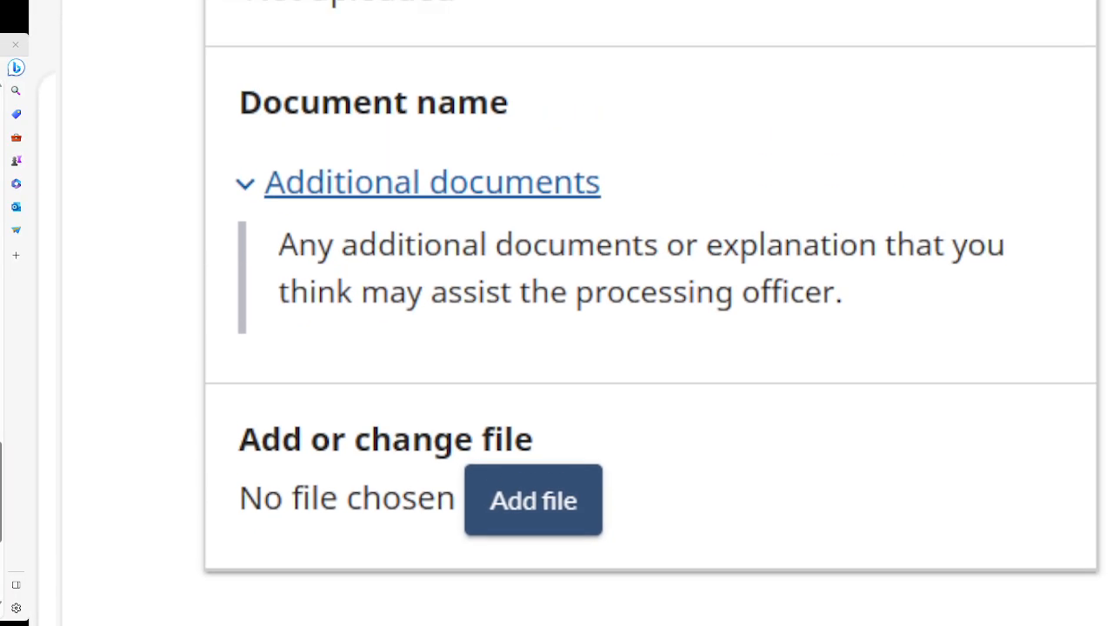
Return to Supporting documents and expand the Letter of acceptance description.
{"action": "left_click_drag", "start_coordinate": [1, 461], "coordinate": [3, 187]}
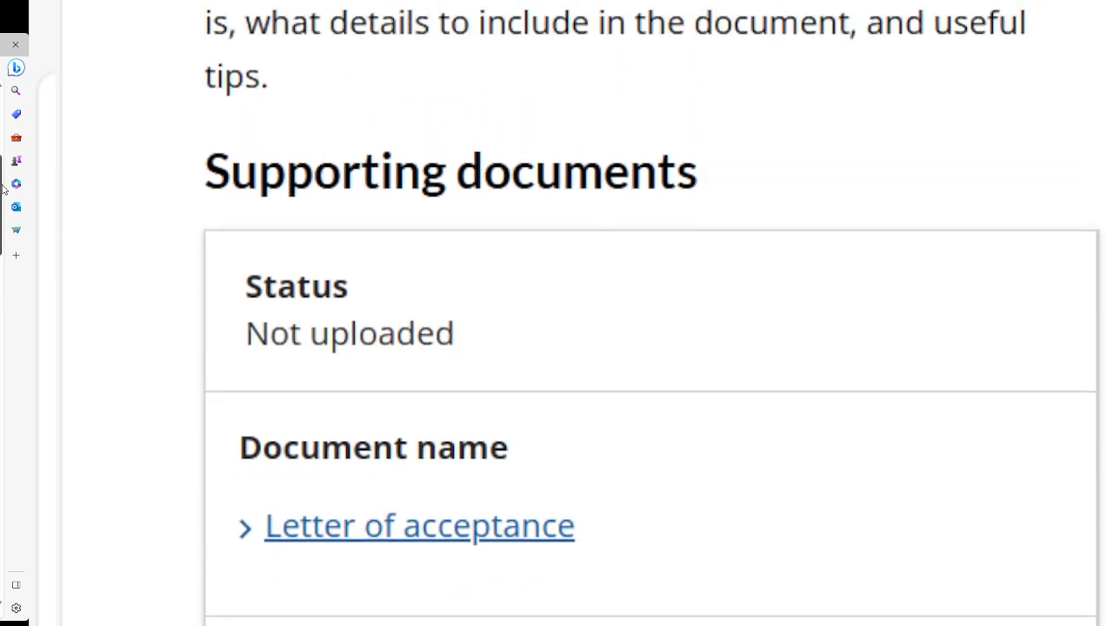
{"action": "scroll", "coordinate": [3, 187], "scroll_direction": "down", "scroll_amount": 2}
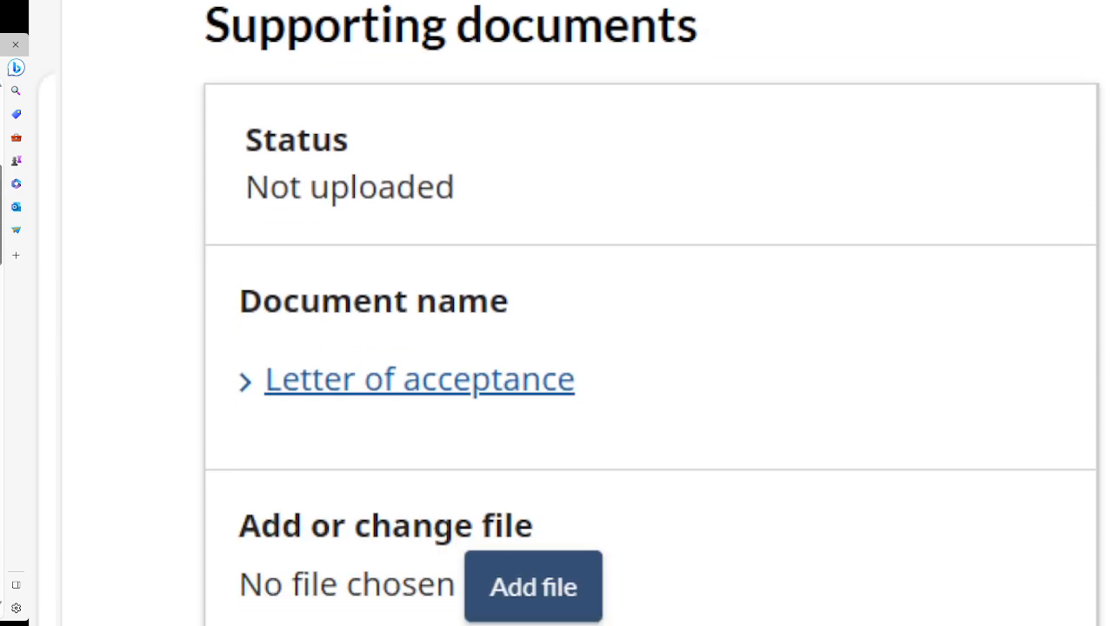
{"action": "left_click", "coordinate": [377, 379]}
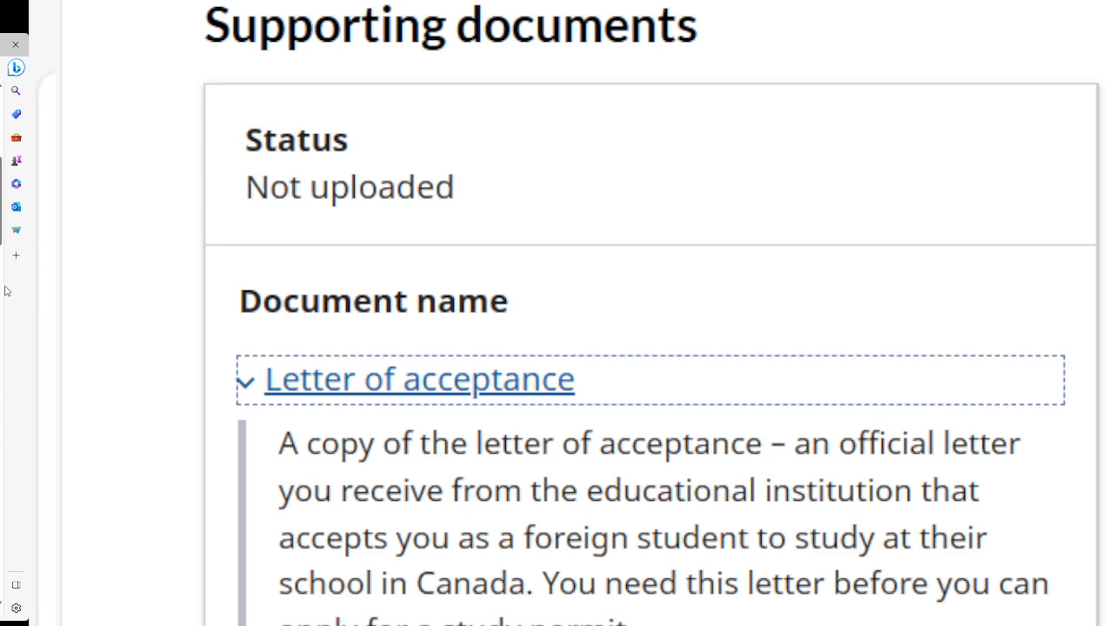
{"action": "left_click_drag", "start_coordinate": [1, 222], "coordinate": [1, 254]}
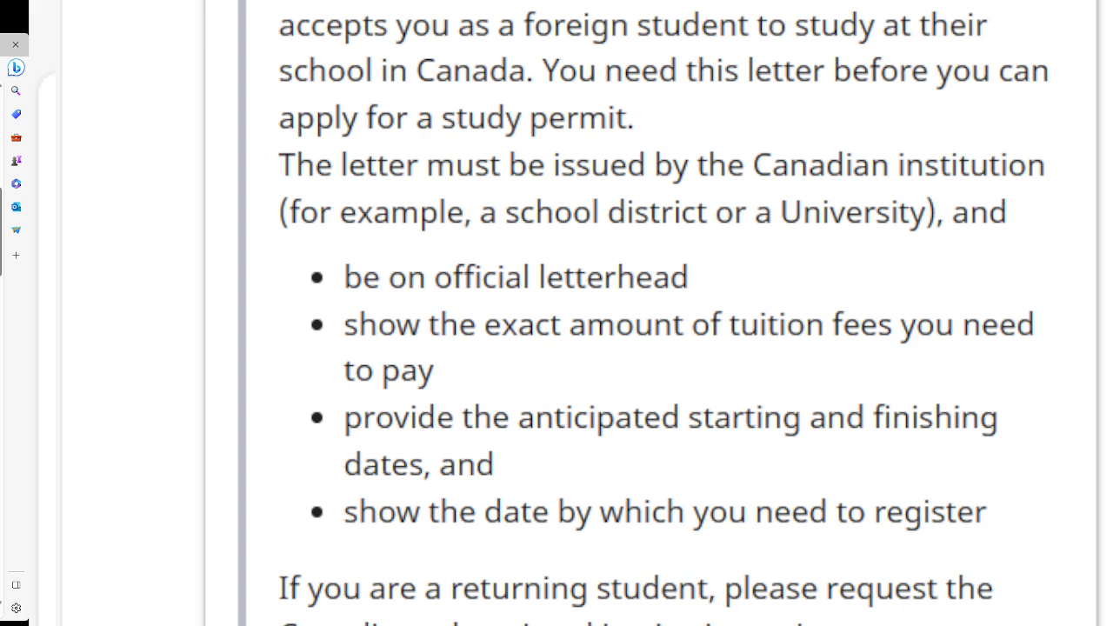
{"action": "scroll", "coordinate": [651, 313], "scroll_direction": "down", "scroll_amount": 4}
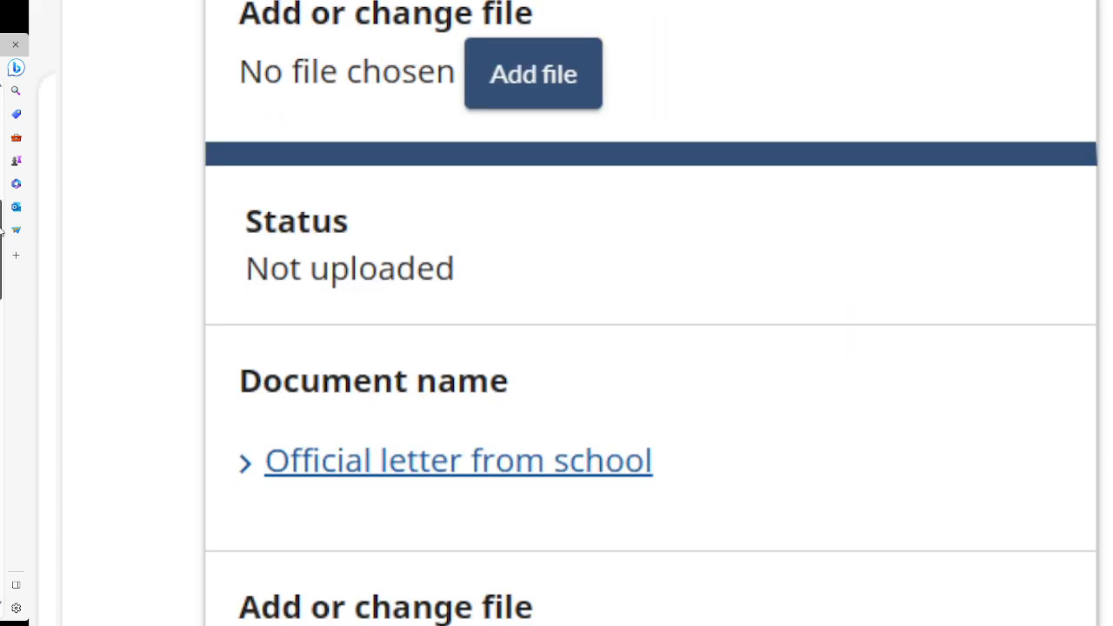
{"action": "left_click_drag", "start_coordinate": [2, 233], "coordinate": [2, 197]}
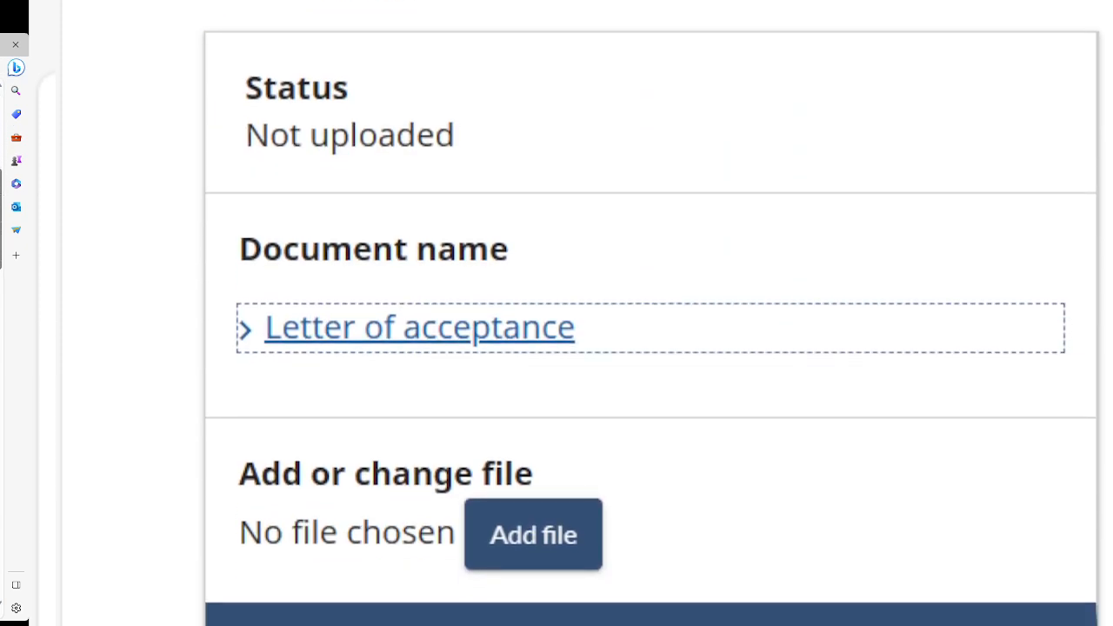
{"action": "left_click", "coordinate": [429, 331]}
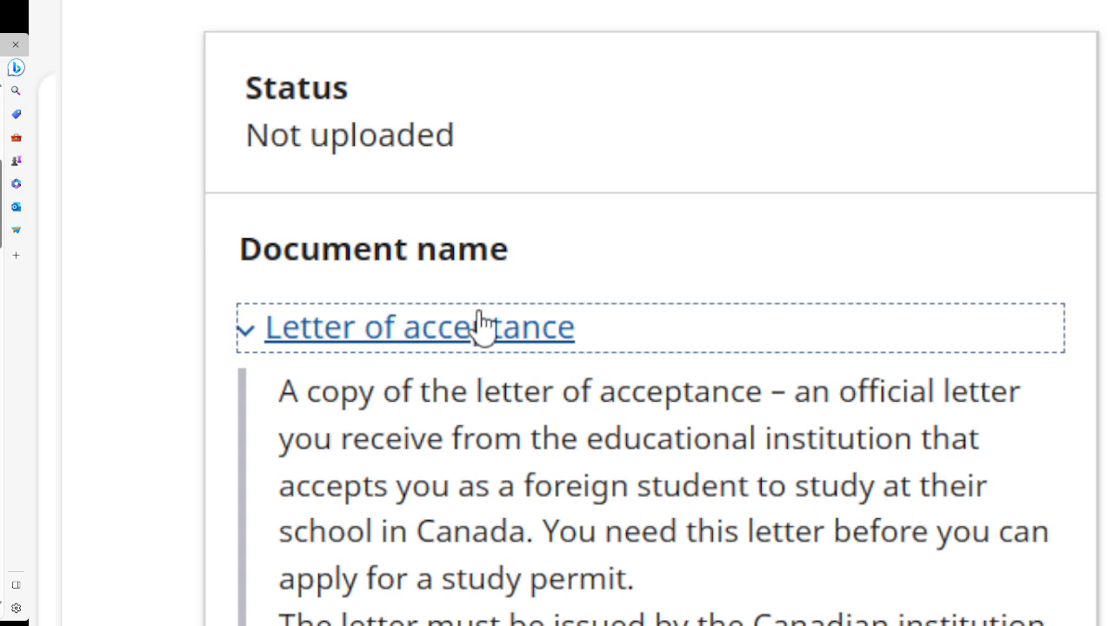
{"action": "left_click", "coordinate": [451, 346]}
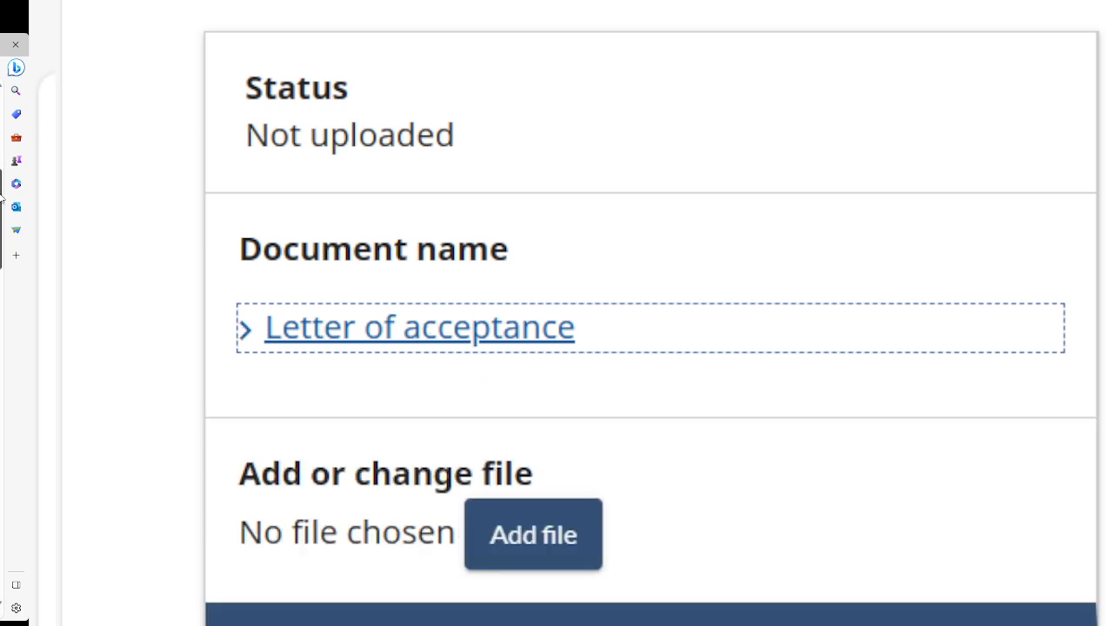
{"action": "left_click_drag", "start_coordinate": [3, 199], "coordinate": [2, 217]}
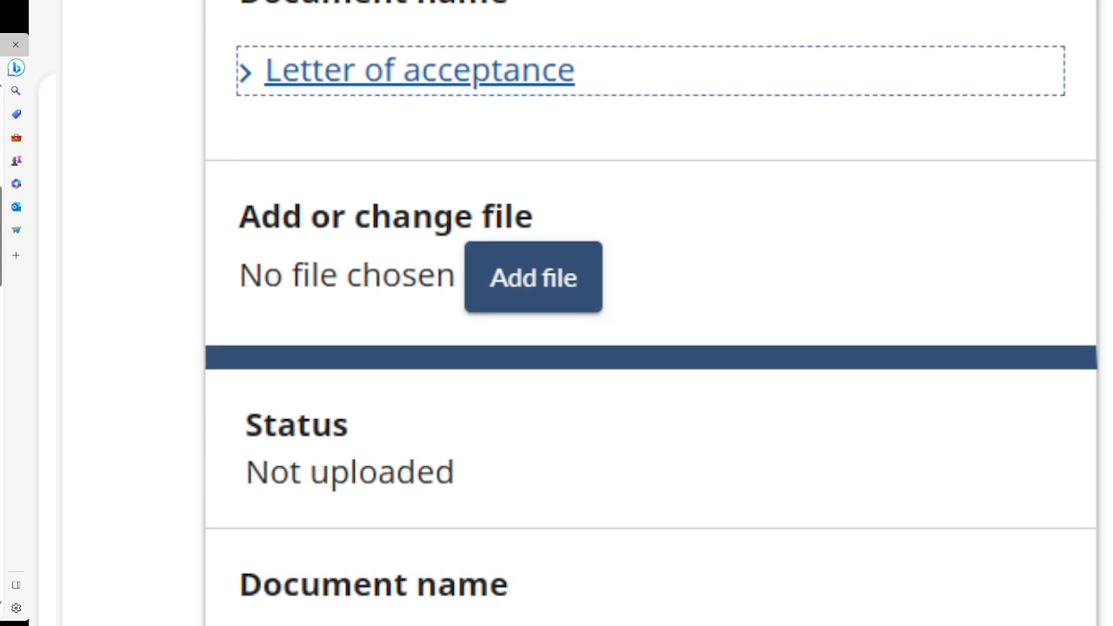
Choose Trancript_merged (1).pdf as the Letter of acceptance file.
{"action": "left_click", "coordinate": [515, 300]}
{"action": "left_click", "coordinate": [547, 295]}
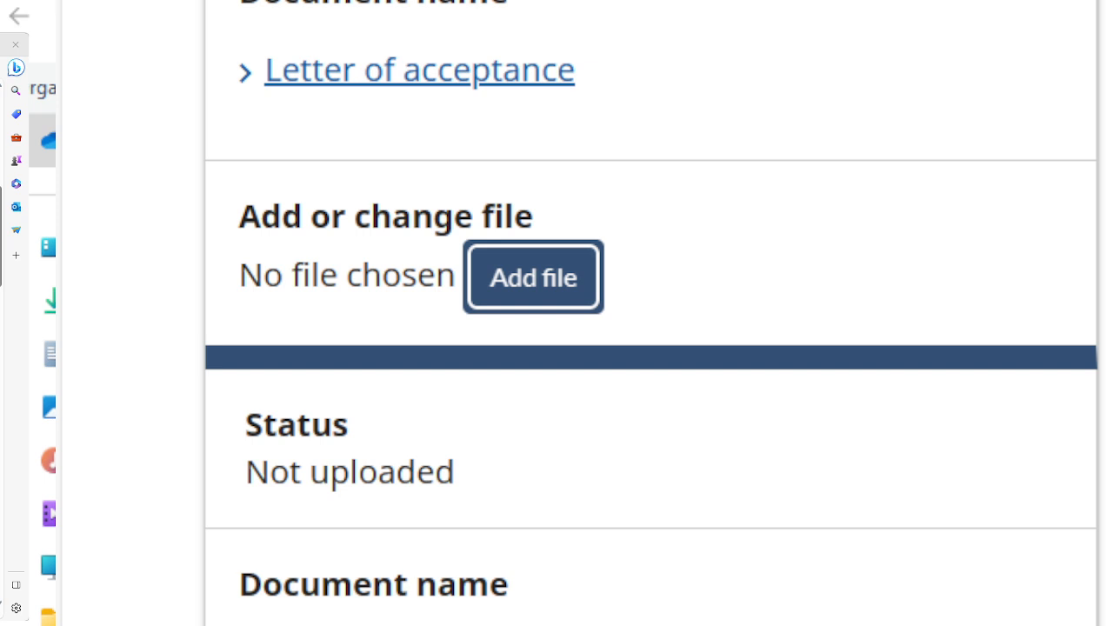
{"action": "key", "text": "Return"}
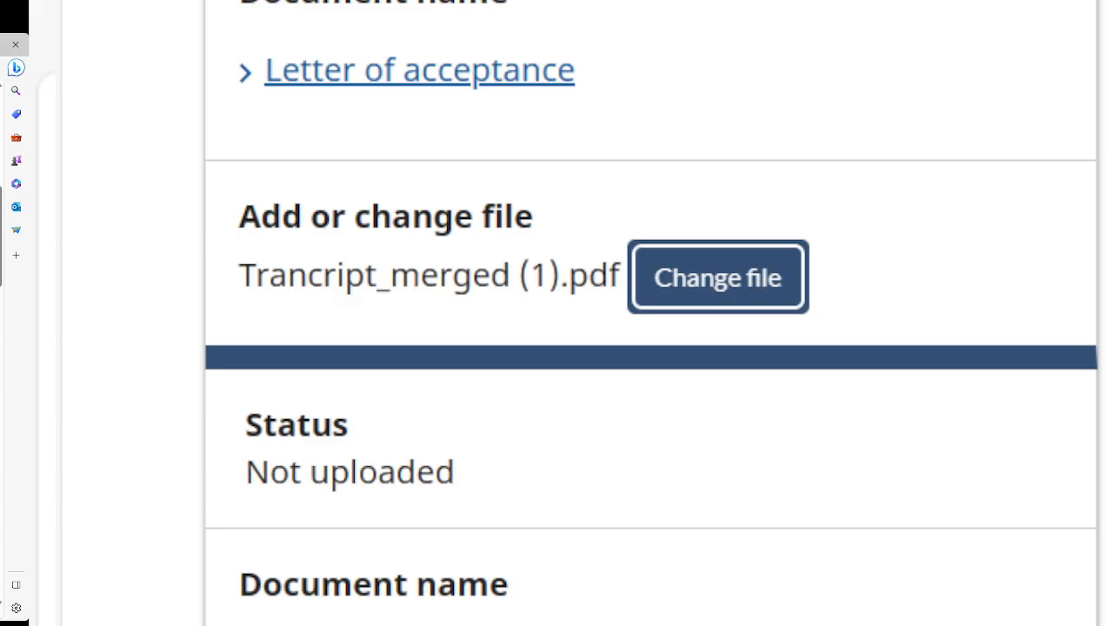
{"action": "scroll", "coordinate": [652, 313], "scroll_direction": "down", "scroll_amount": 3}
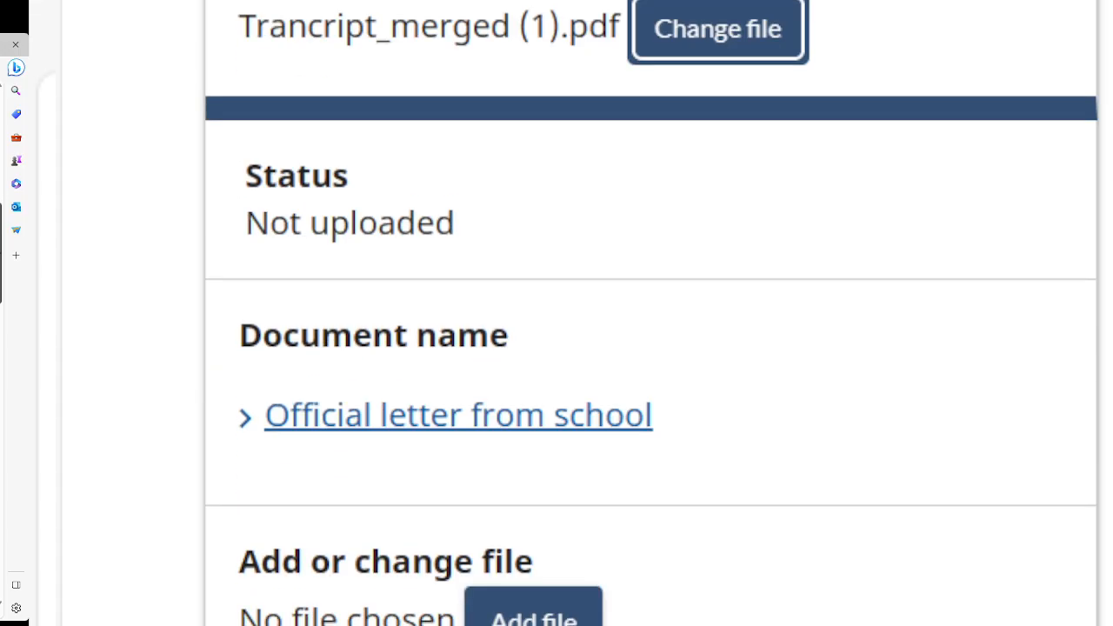
{"action": "scroll", "coordinate": [652, 313], "scroll_direction": "up", "scroll_amount": 2}
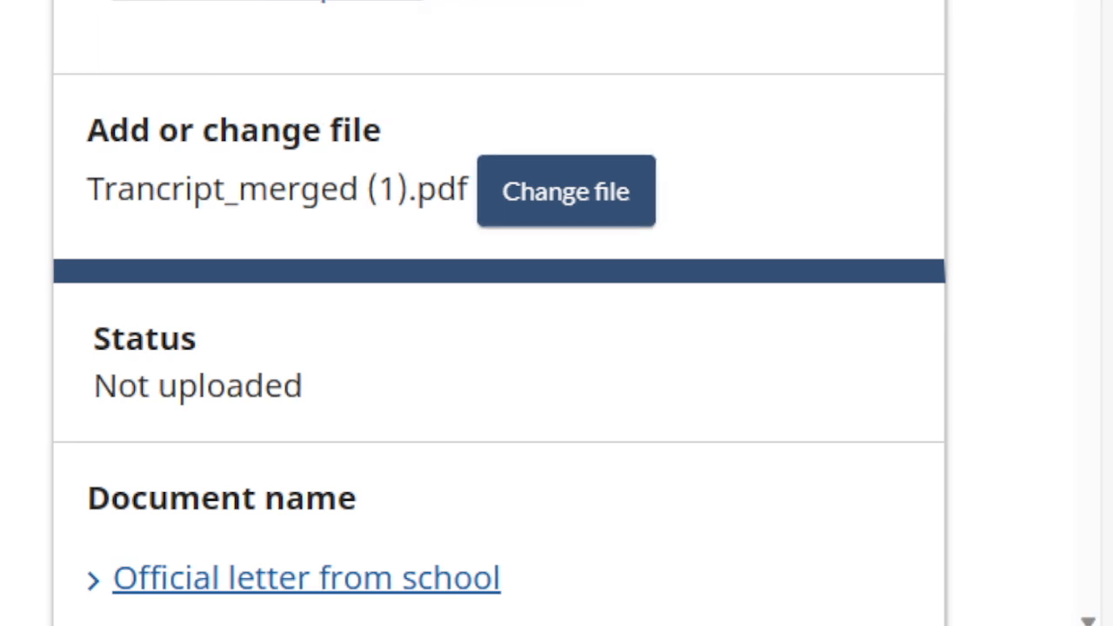
{"action": "scroll", "coordinate": [635, 314], "scroll_direction": "up", "scroll_amount": 2}
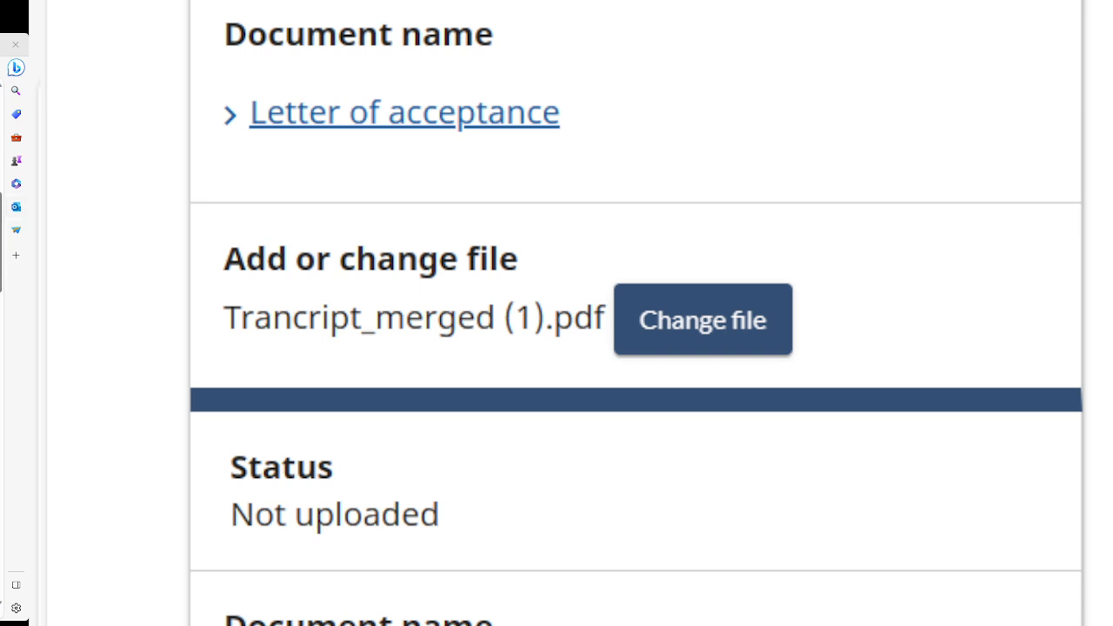
Expand the Official letter from school entry and attach Trancript.pdf to it.
{"action": "scroll", "coordinate": [635, 313], "scroll_direction": "down", "scroll_amount": 5}
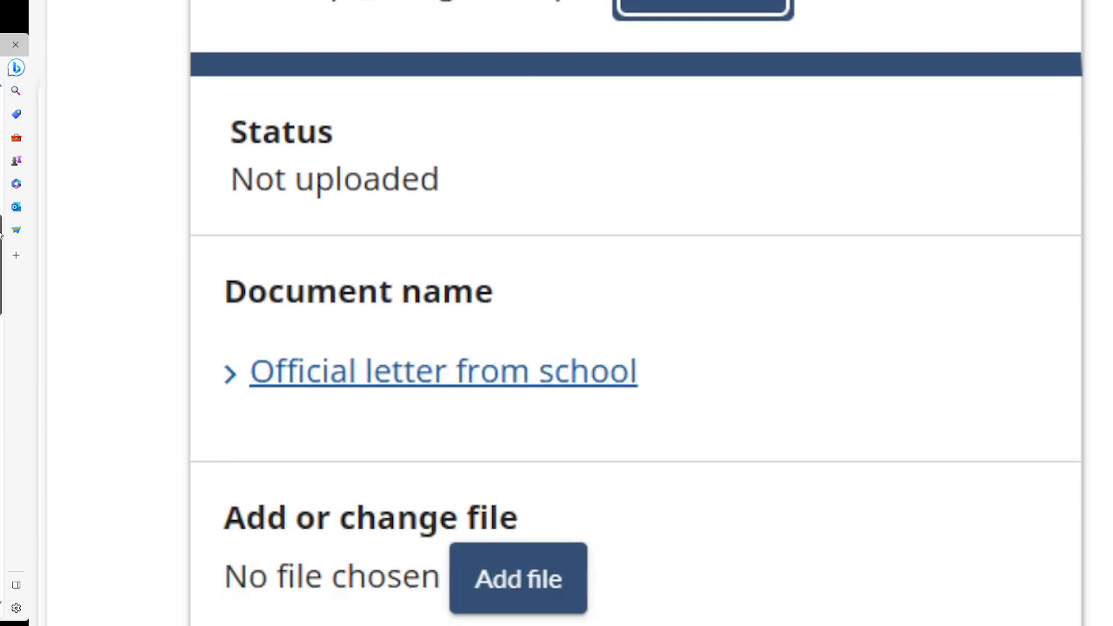
{"action": "left_click_drag", "start_coordinate": [1, 240], "coordinate": [1, 244]}
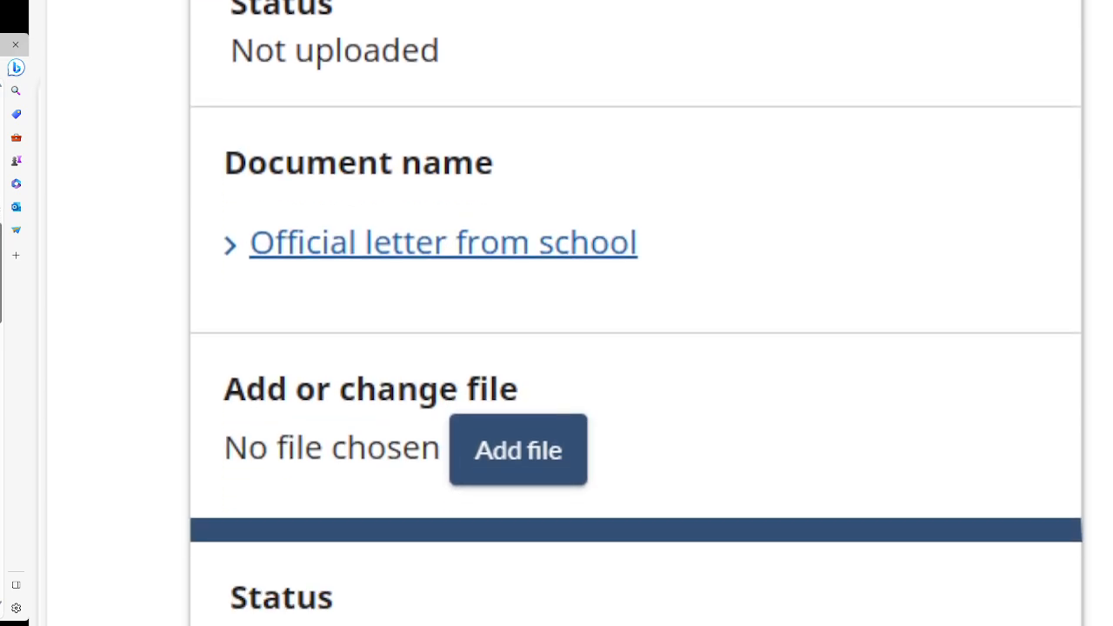
{"action": "left_click", "coordinate": [372, 250]}
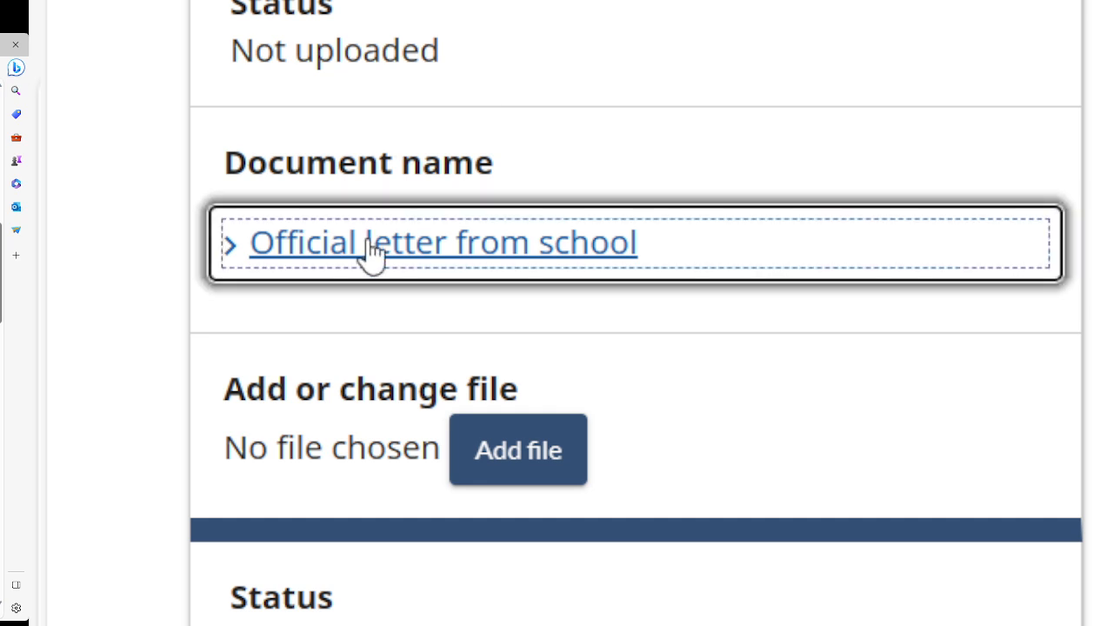
{"action": "left_click", "coordinate": [514, 599]}
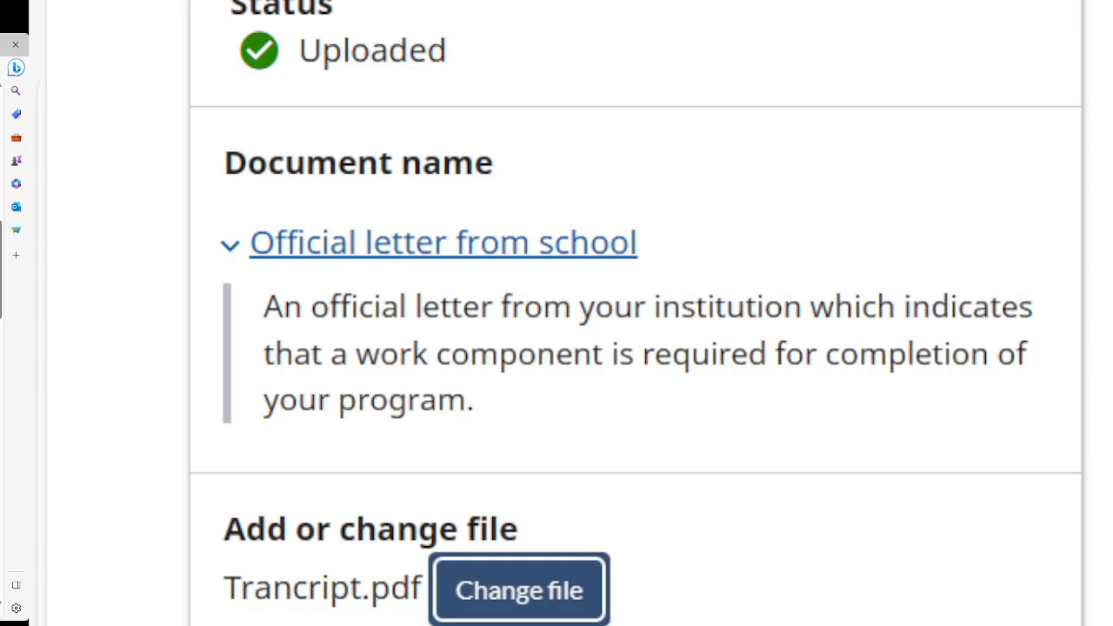
Attach the IMM5756 form PDF as the national identity document, then try adding a passport file.
{"action": "left_click_drag", "start_coordinate": [1, 242], "coordinate": [0, 287]}
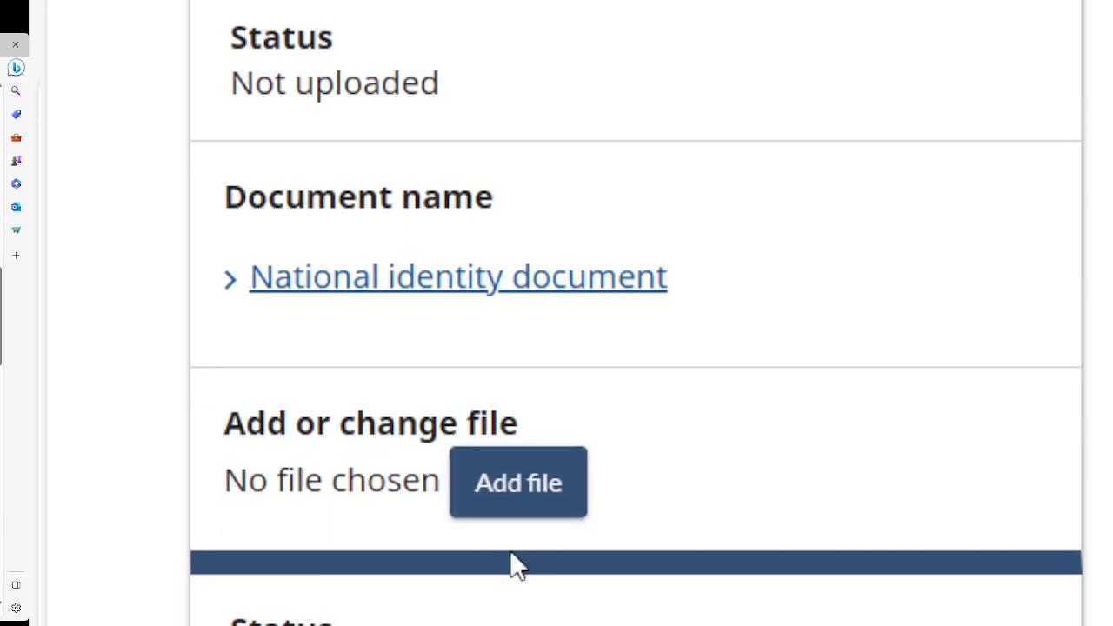
{"action": "left_click", "coordinate": [509, 481]}
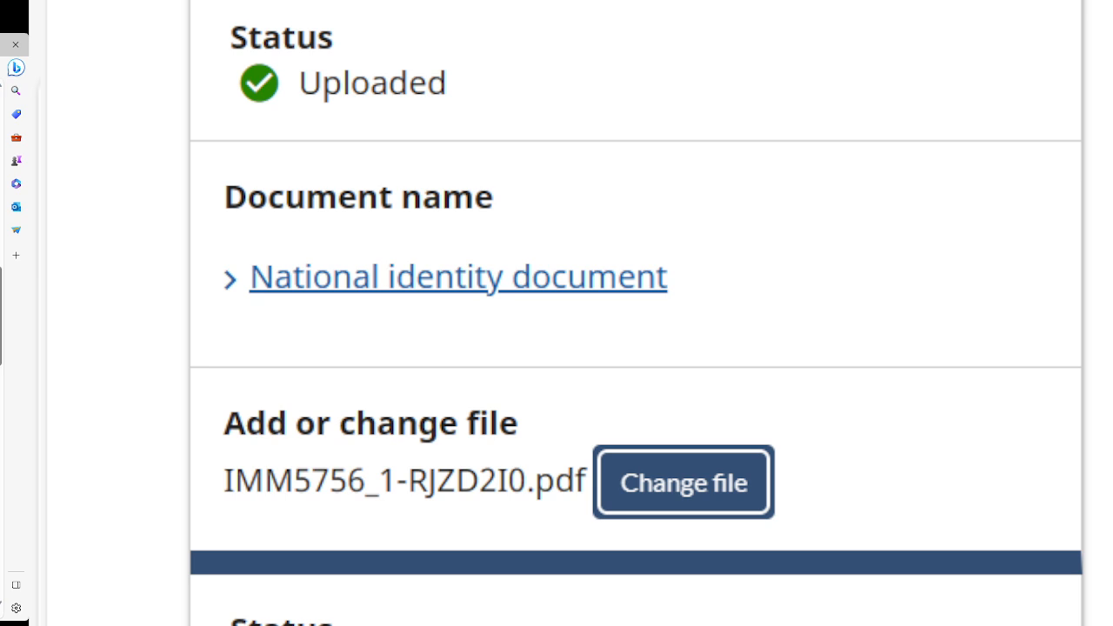
{"action": "left_click_drag", "start_coordinate": [1, 294], "coordinate": [2, 343]}
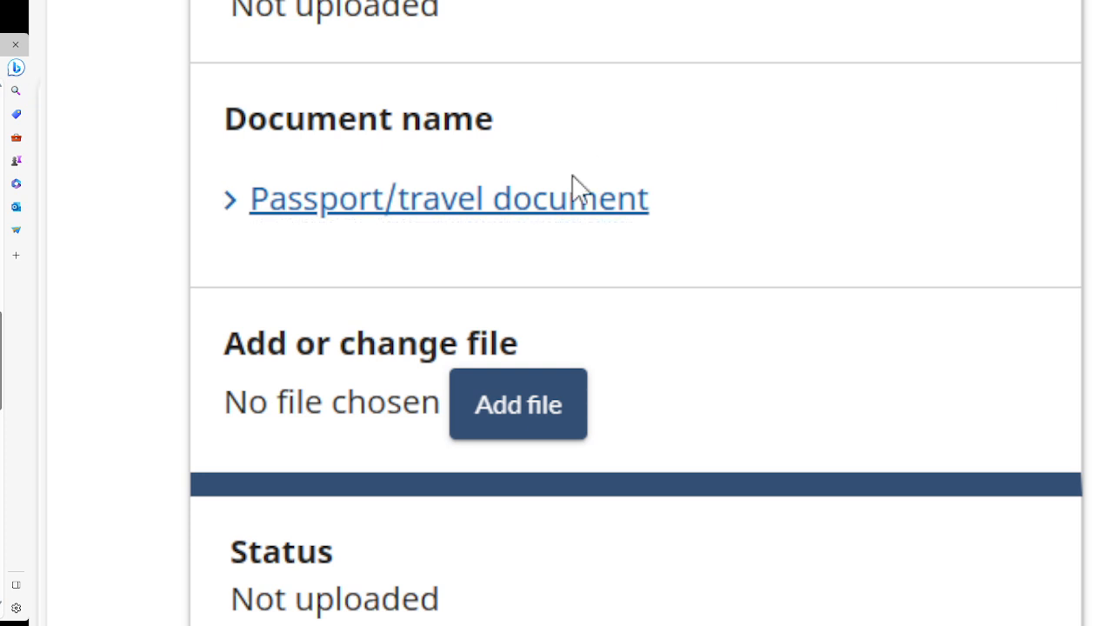
{"action": "left_click", "coordinate": [519, 409]}
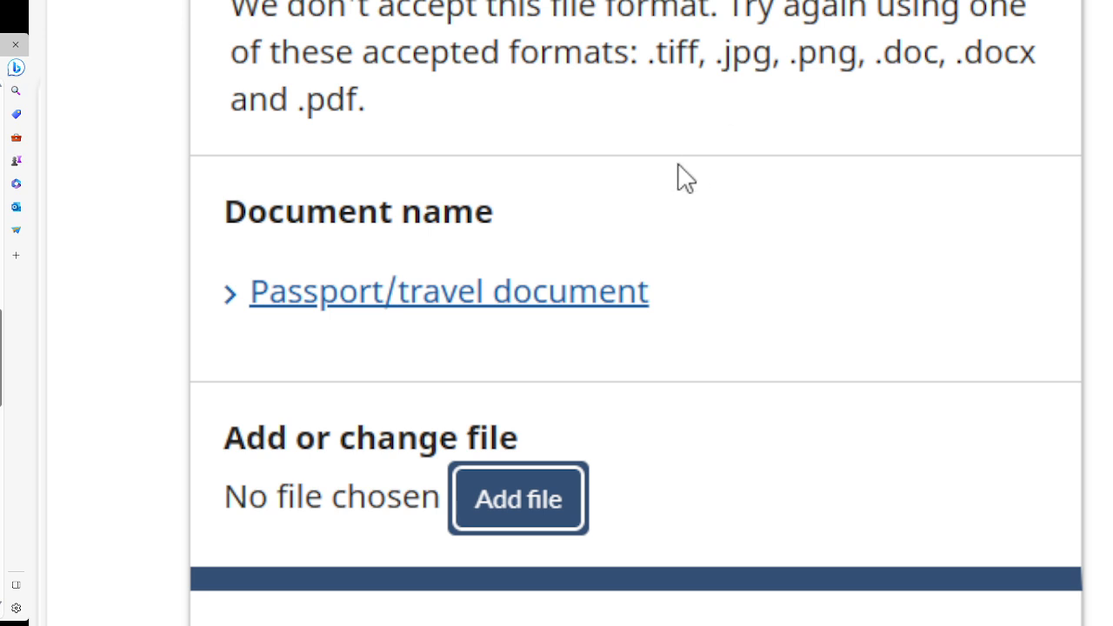
{"action": "left_click", "coordinate": [504, 519]}
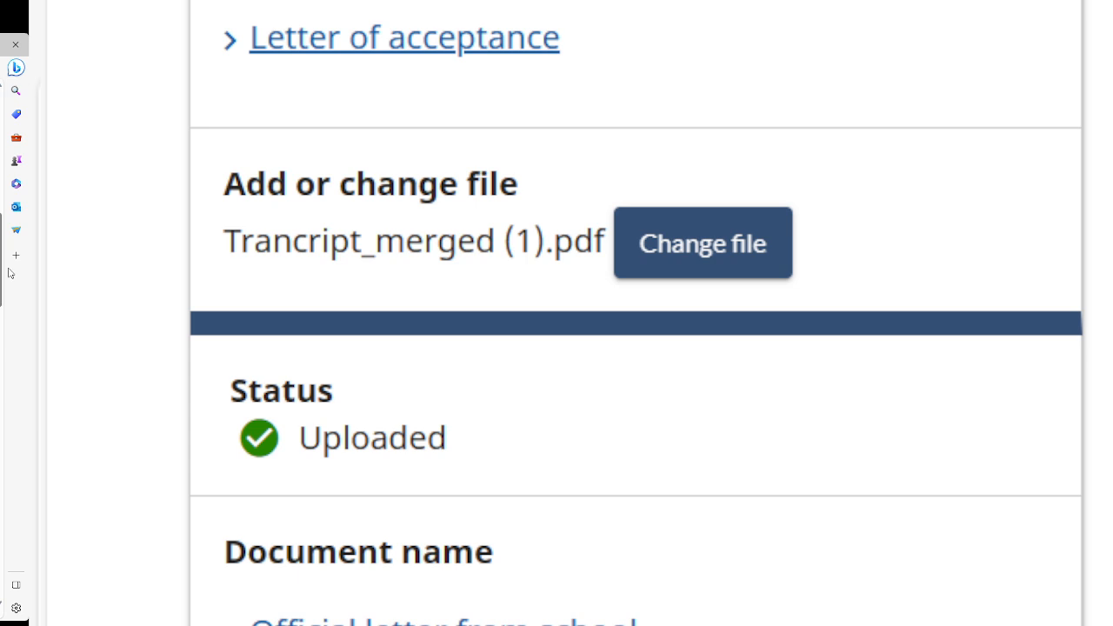
Scroll down the upload list and attach a file for the proof of funds.
{"action": "scroll", "coordinate": [636, 313], "scroll_direction": "down", "scroll_amount": 10}
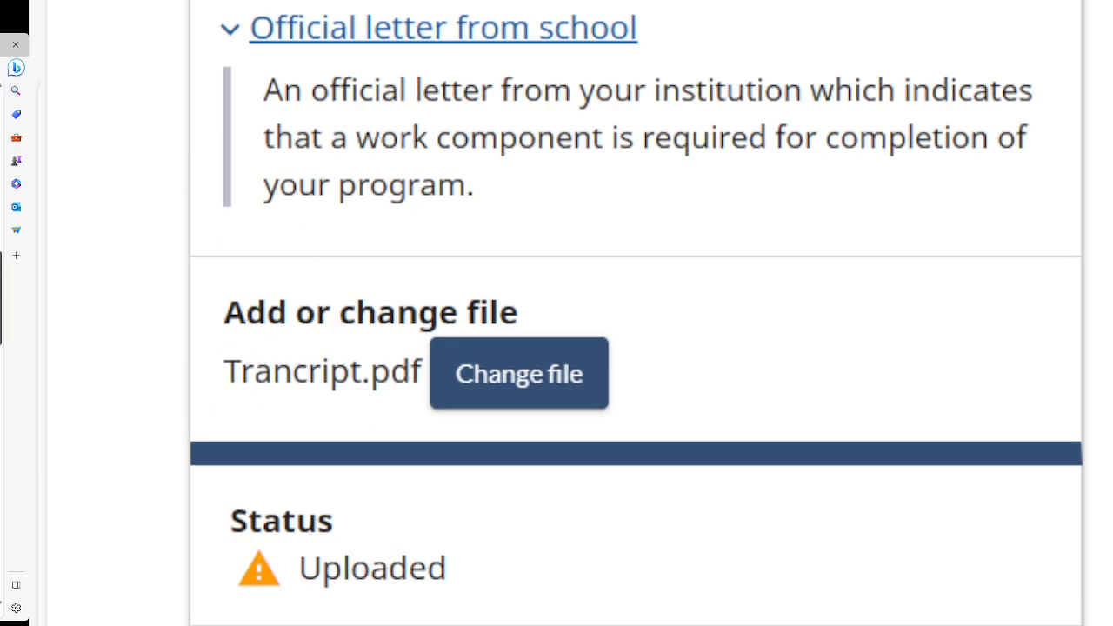
{"action": "scroll", "coordinate": [637, 313], "scroll_direction": "down", "scroll_amount": 2}
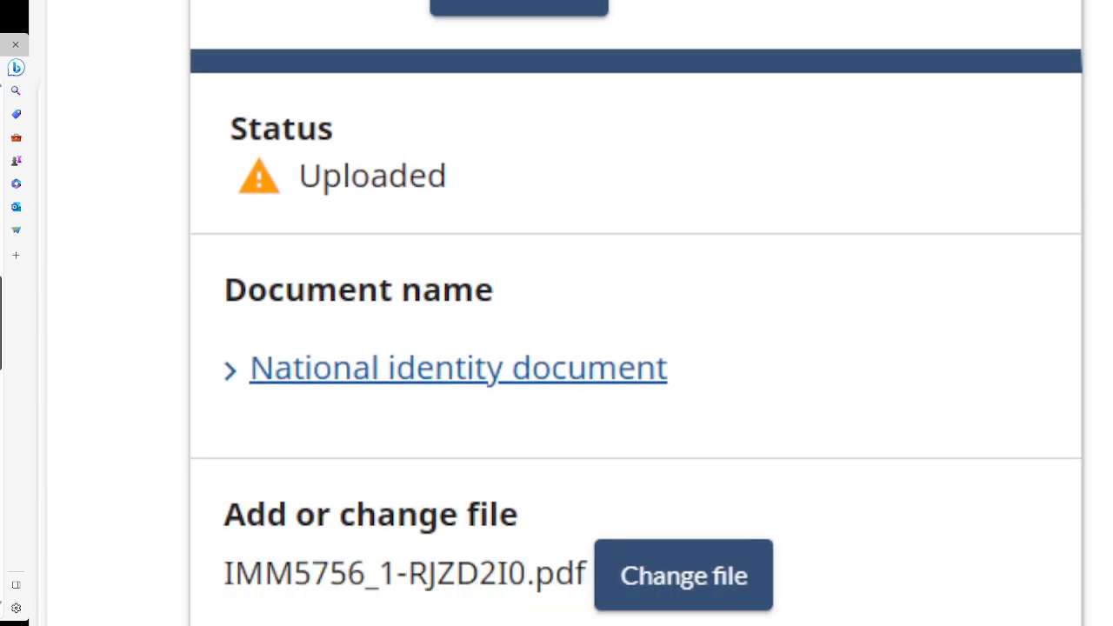
{"action": "scroll", "coordinate": [636, 318], "scroll_direction": "down", "scroll_amount": 3}
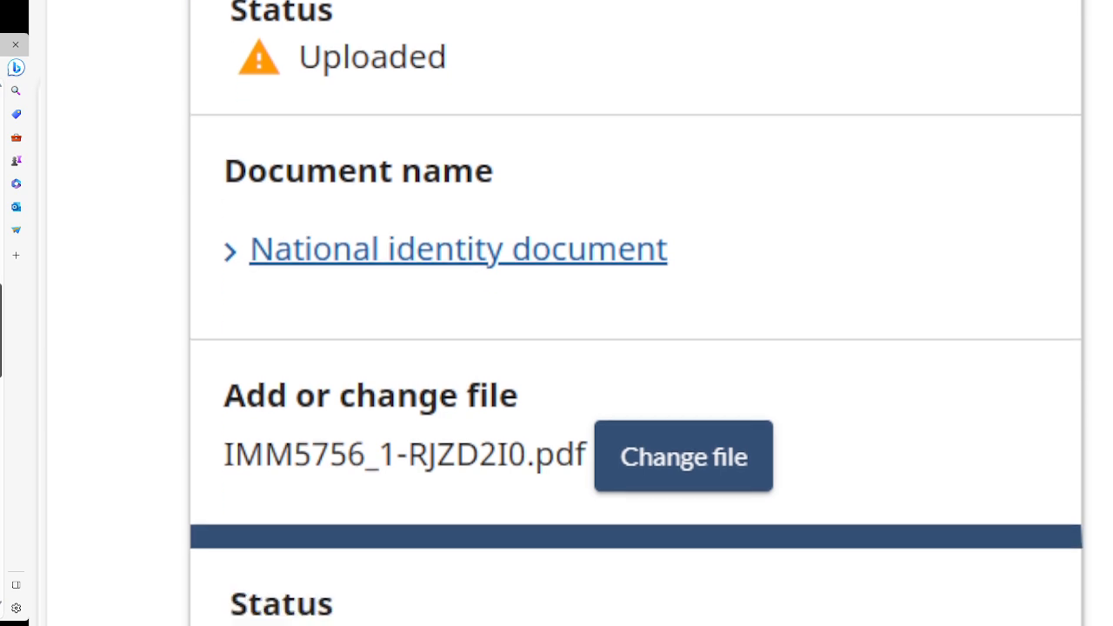
{"action": "scroll", "coordinate": [636, 318], "scroll_direction": "down", "scroll_amount": 3}
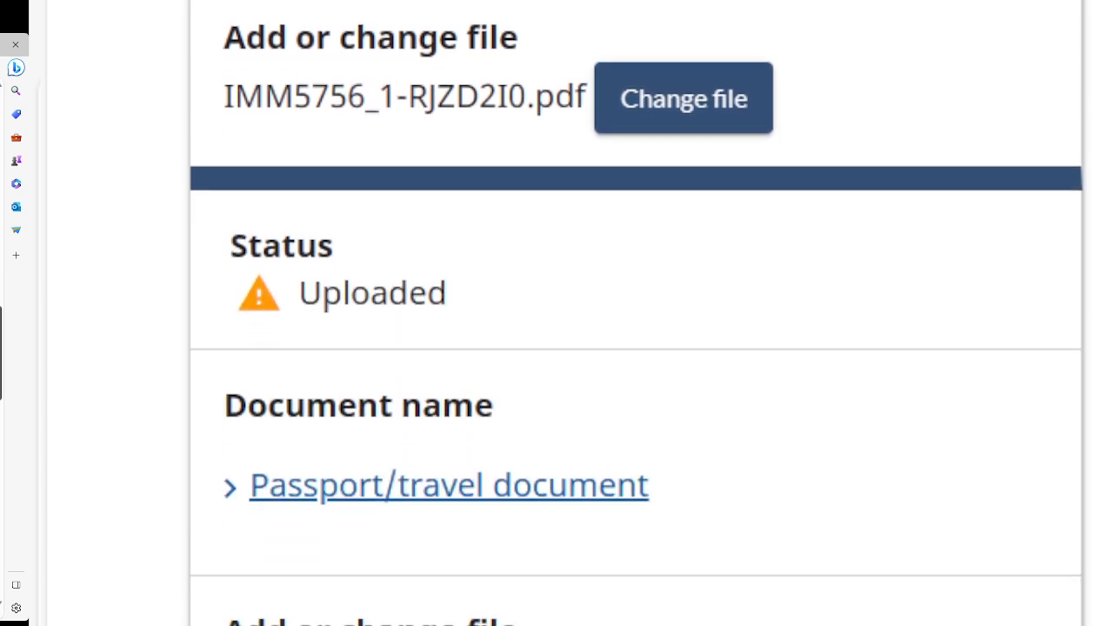
{"action": "scroll", "coordinate": [637, 314], "scroll_direction": "up", "scroll_amount": 5}
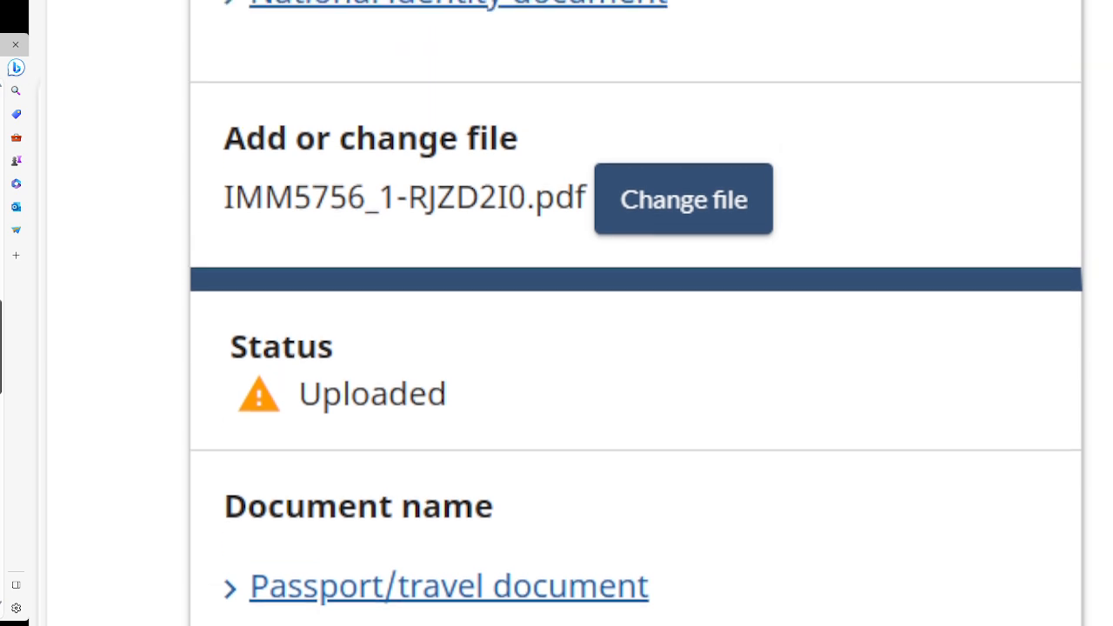
{"action": "scroll", "coordinate": [636, 318], "scroll_direction": "down", "scroll_amount": 9}
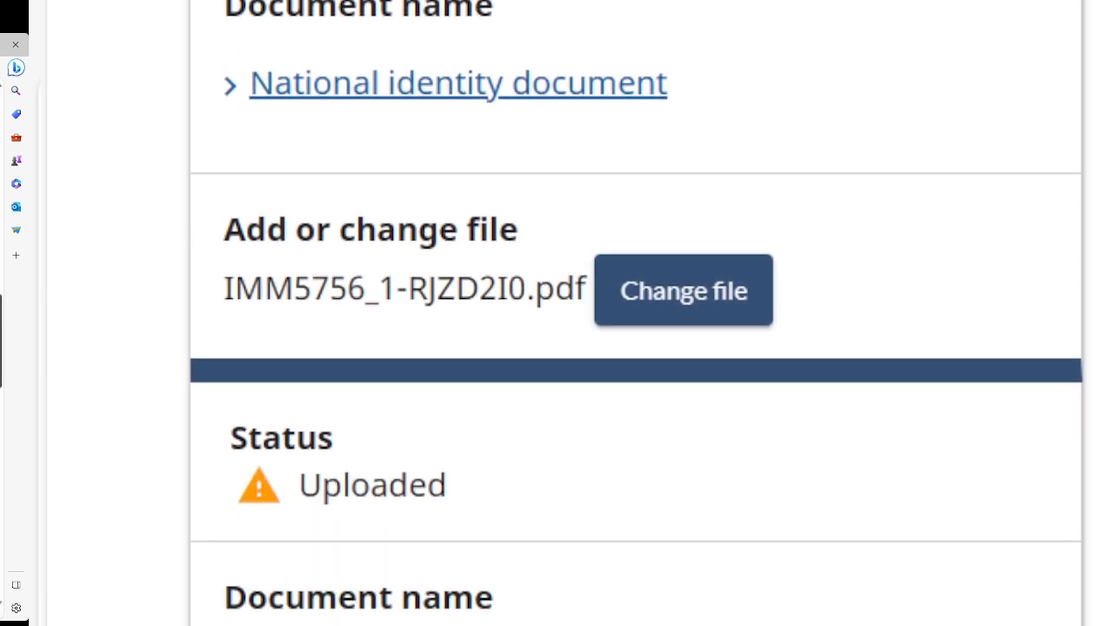
{"action": "scroll", "coordinate": [637, 314], "scroll_direction": "down", "scroll_amount": 8}
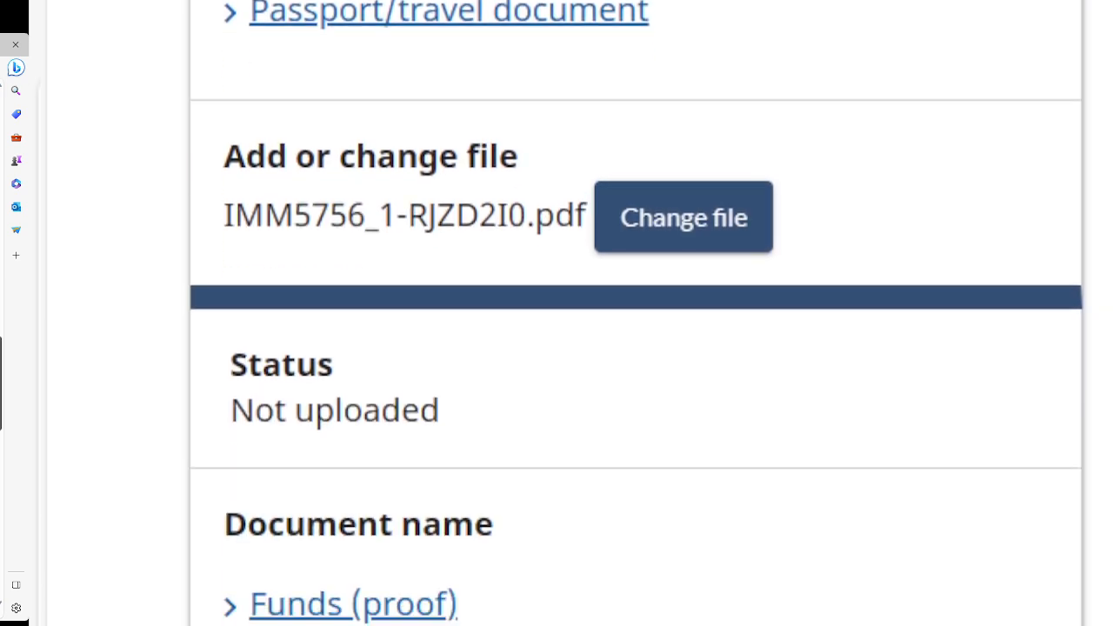
{"action": "scroll", "coordinate": [557, 313], "scroll_direction": "down", "scroll_amount": 1}
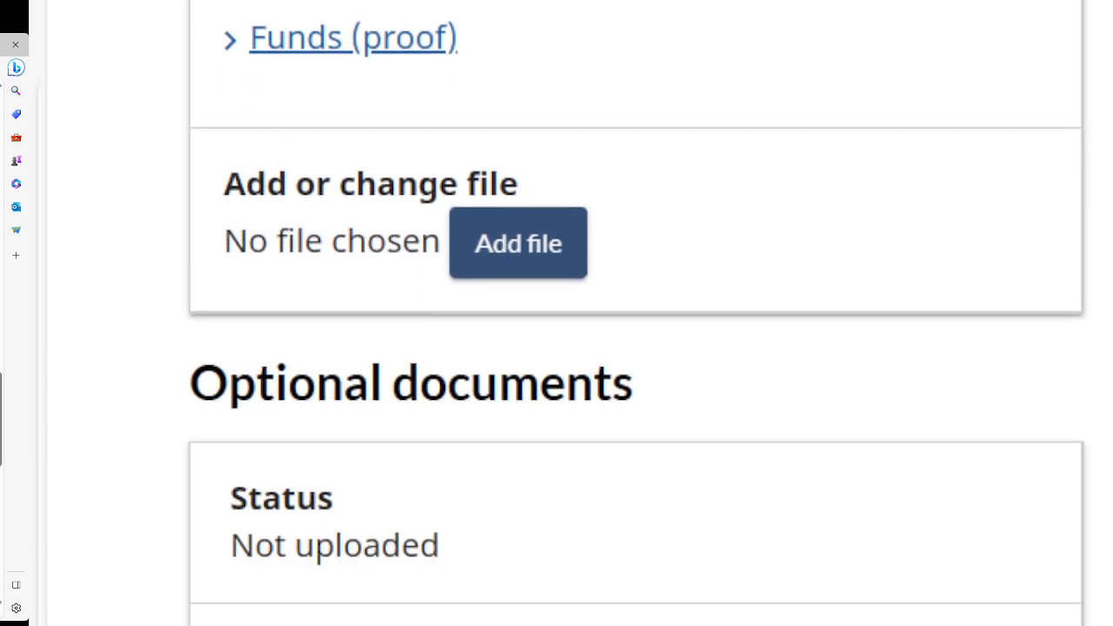
{"action": "left_click", "coordinate": [532, 263]}
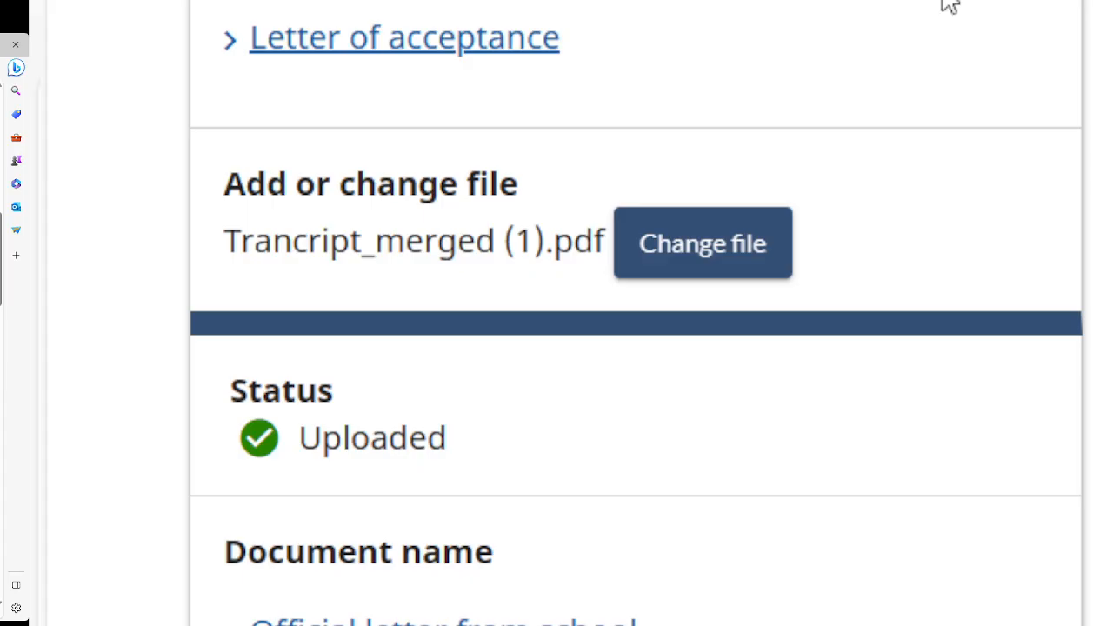
{"action": "left_click_drag", "start_coordinate": [3, 238], "coordinate": [0, 509]}
Attach Interact_PDF.pdf to Additional documents and move focus to Save and continue.
{"action": "scroll", "coordinate": [2, 272], "scroll_direction": "up", "scroll_amount": 1}
{"action": "left_click", "coordinate": [502, 486]}
{"action": "left_click_drag", "start_coordinate": [1, 270], "coordinate": [1, 550]}
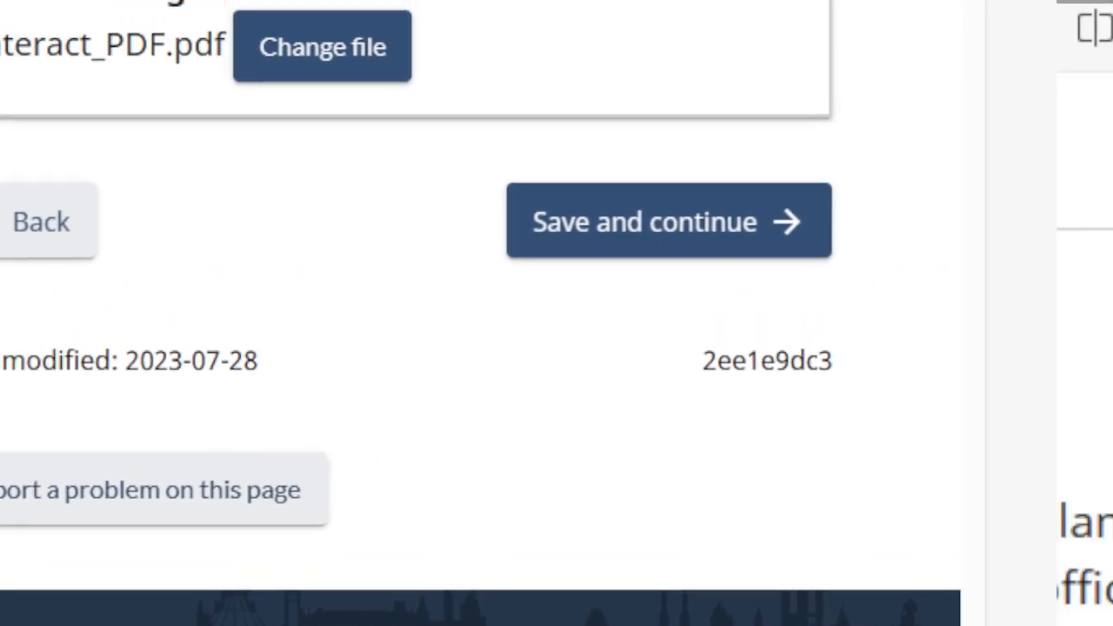
{"action": "key", "text": "Tab"}
{"action": "key", "text": "Tab"}
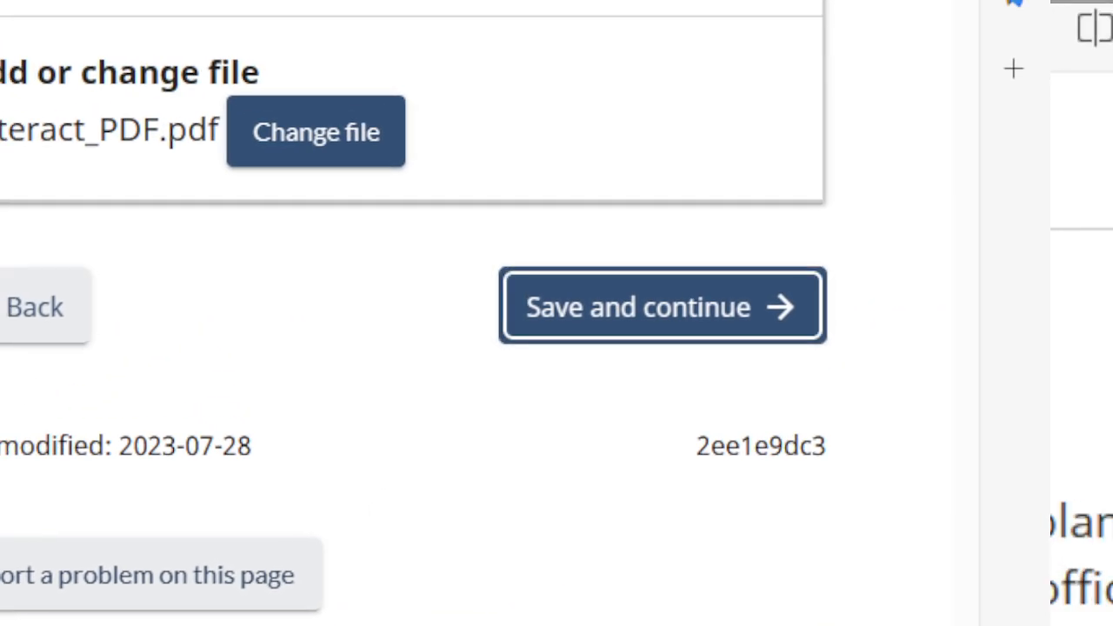
Save the uploaded documents and scroll down the Consent and declaration page.
{"action": "left_click", "coordinate": [588, 315]}
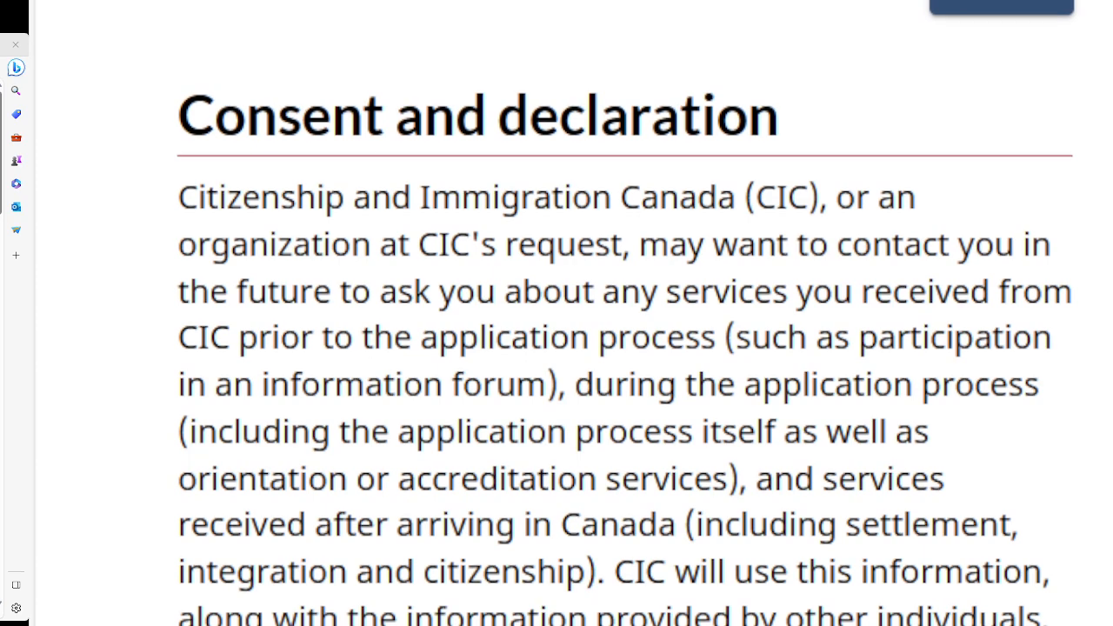
{"action": "scroll", "coordinate": [557, 313], "scroll_direction": "down", "scroll_amount": 1}
{"action": "scroll", "coordinate": [557, 313], "scroll_direction": "down", "scroll_amount": 2}
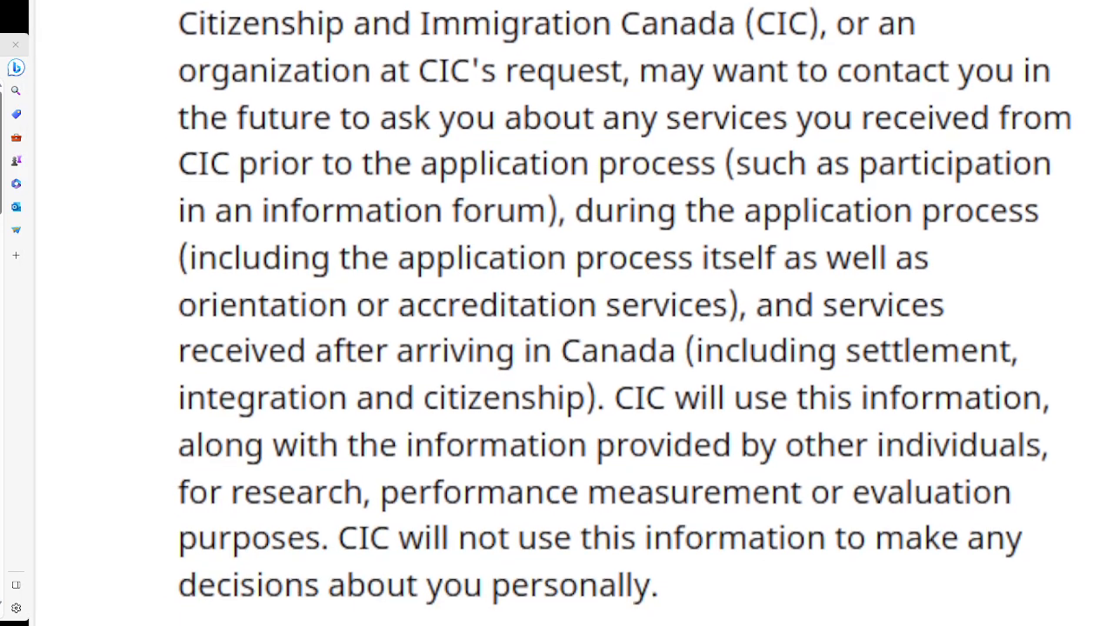
{"action": "scroll", "coordinate": [556, 313], "scroll_direction": "down", "scroll_amount": 3}
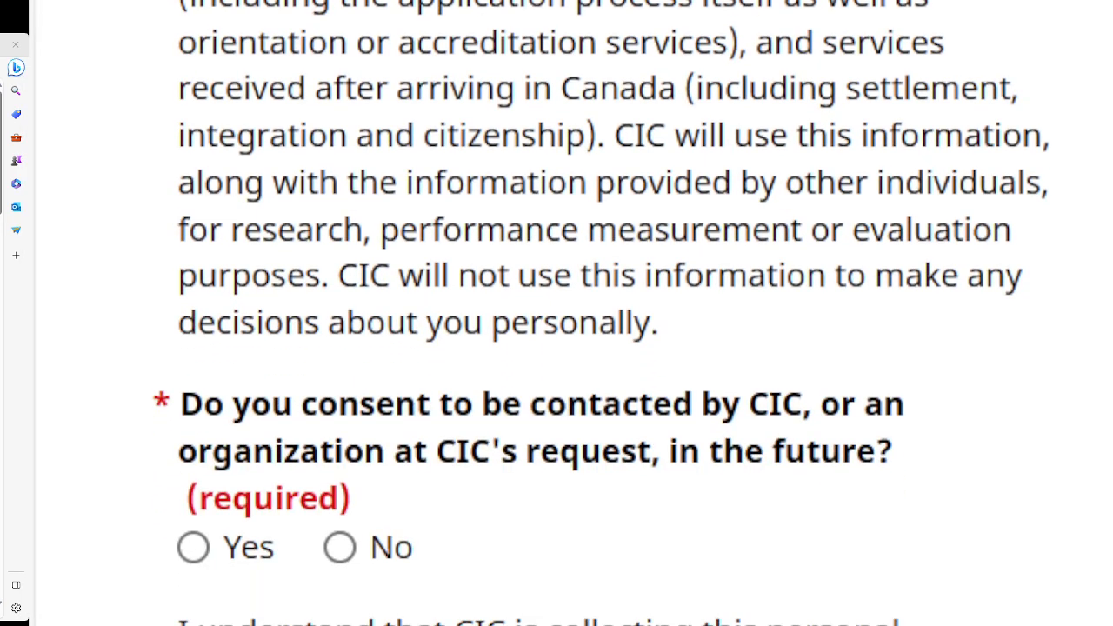
{"action": "scroll", "coordinate": [556, 313], "scroll_direction": "down", "scroll_amount": 2}
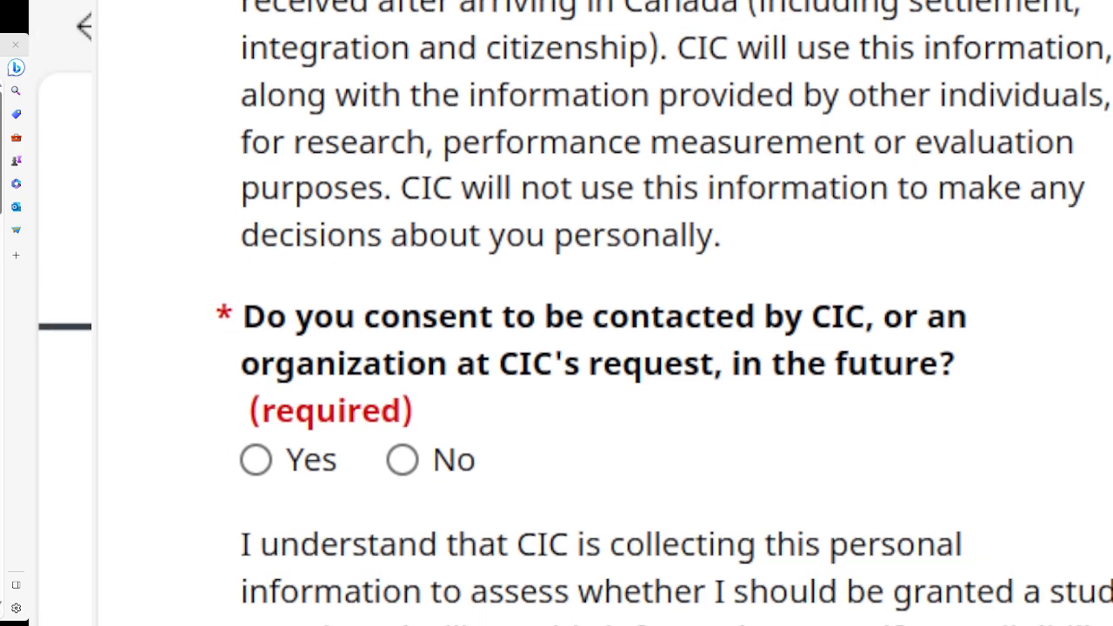
{"action": "scroll", "coordinate": [557, 313], "scroll_direction": "right", "scroll_amount": 1}
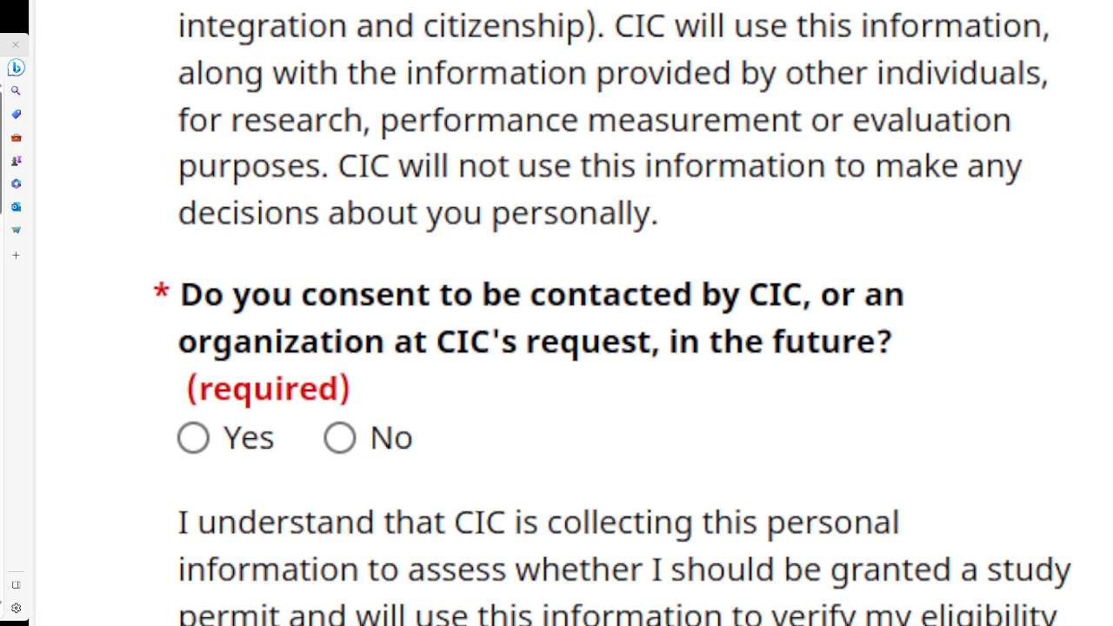
{"action": "scroll", "coordinate": [557, 313], "scroll_direction": "left", "scroll_amount": 1}
{"action": "scroll", "coordinate": [556, 313], "scroll_direction": "down", "scroll_amount": 1}
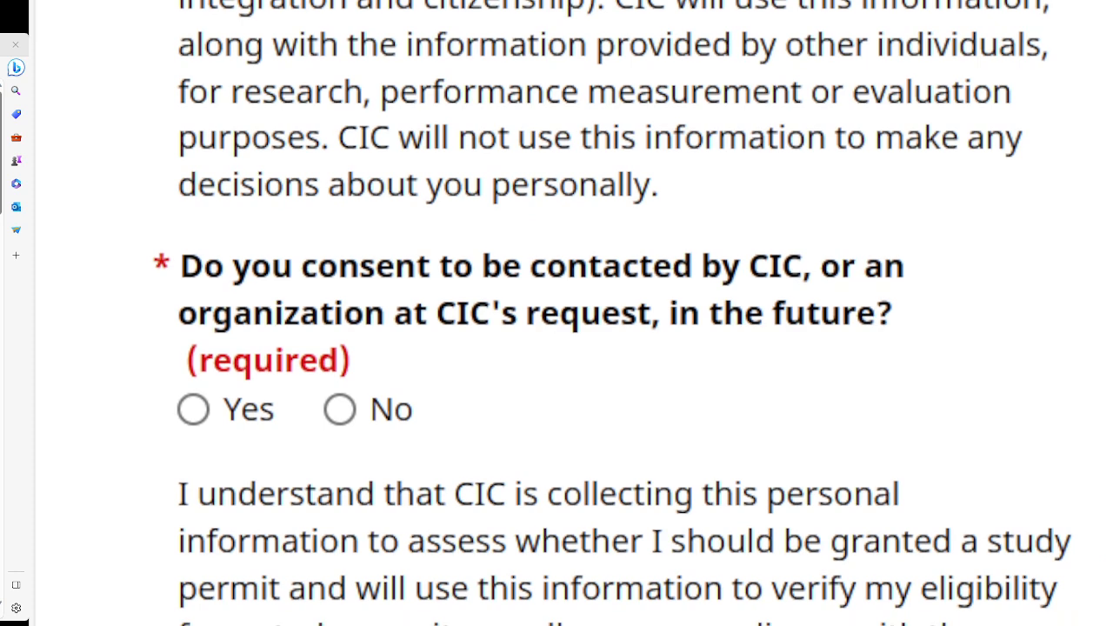
{"action": "scroll", "coordinate": [556, 313], "scroll_direction": "down", "scroll_amount": 1}
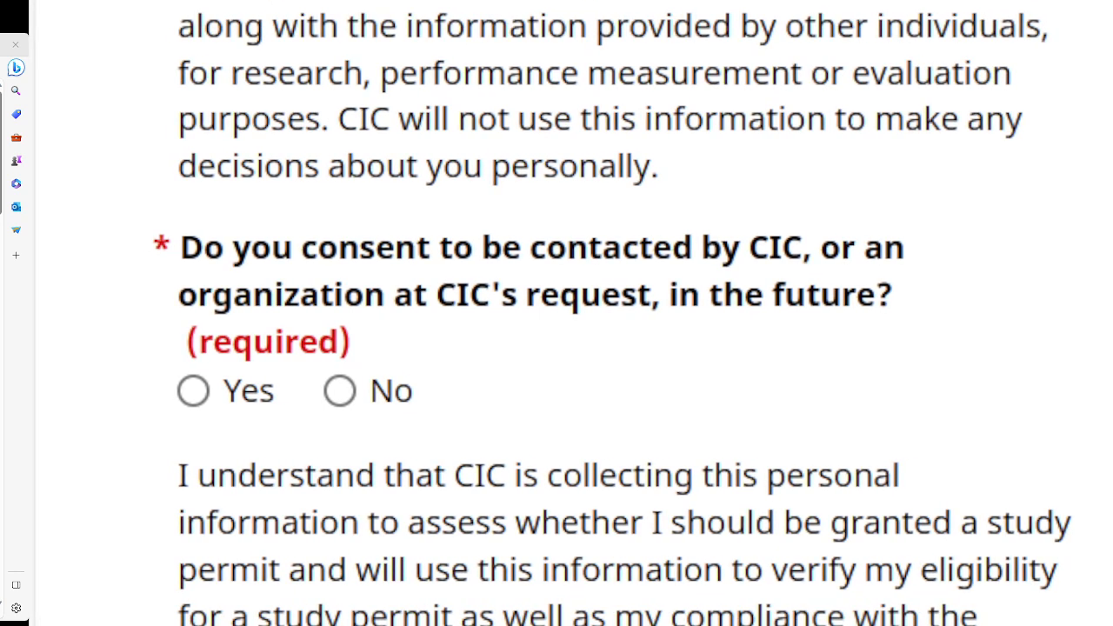
{"action": "scroll", "coordinate": [557, 313], "scroll_direction": "left", "scroll_amount": 1}
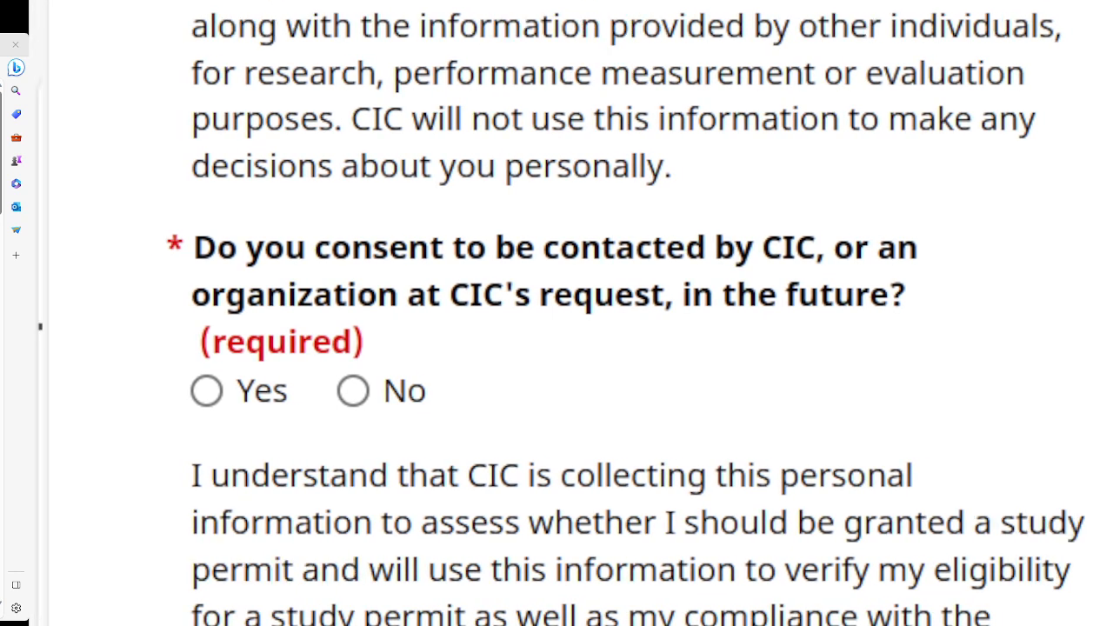
Select Yes to consent to being contacted by CIC in future.
{"action": "left_click", "coordinate": [206, 391]}
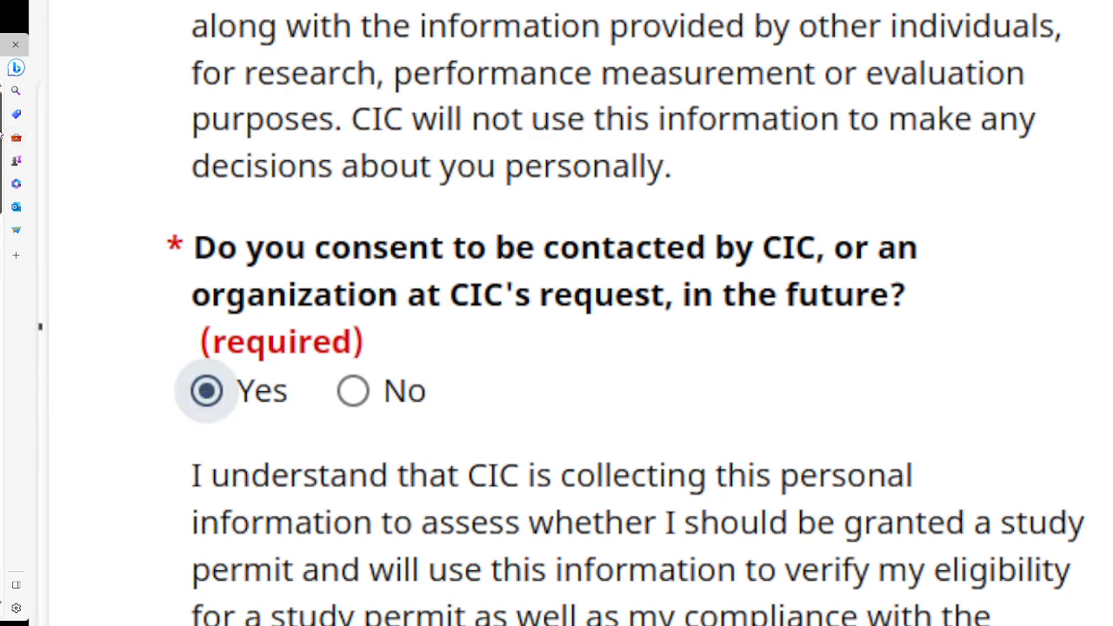
{"action": "scroll", "coordinate": [556, 313], "scroll_direction": "down", "scroll_amount": 5}
{"action": "scroll", "coordinate": [557, 313], "scroll_direction": "up", "scroll_amount": 2}
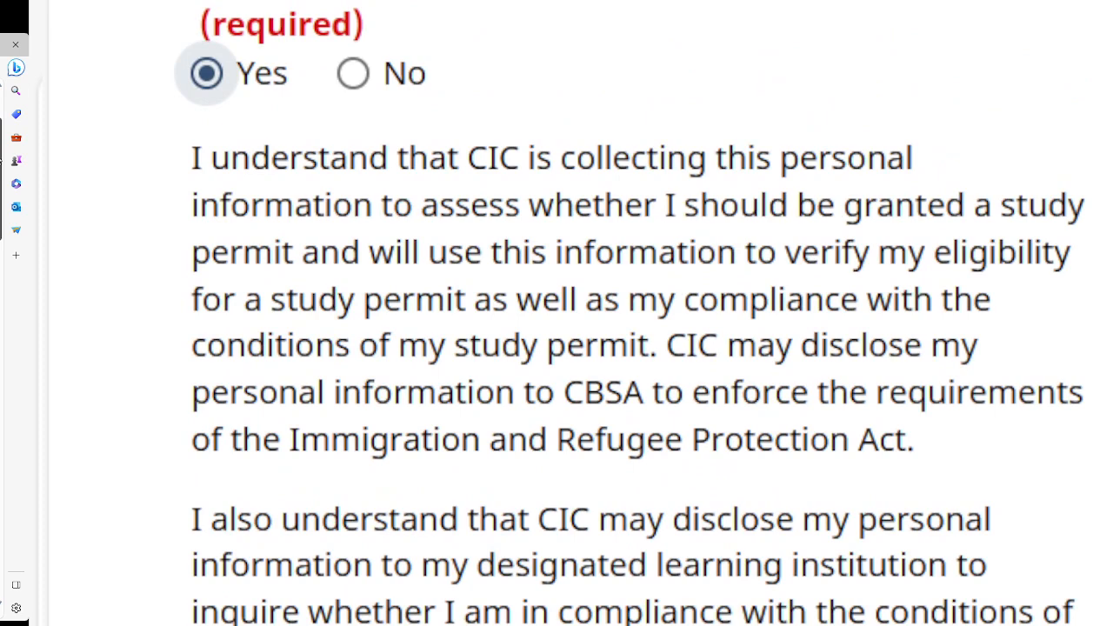
{"action": "scroll", "coordinate": [557, 313], "scroll_direction": "down", "scroll_amount": 4}
{"action": "scroll", "coordinate": [556, 313], "scroll_direction": "down", "scroll_amount": 8}
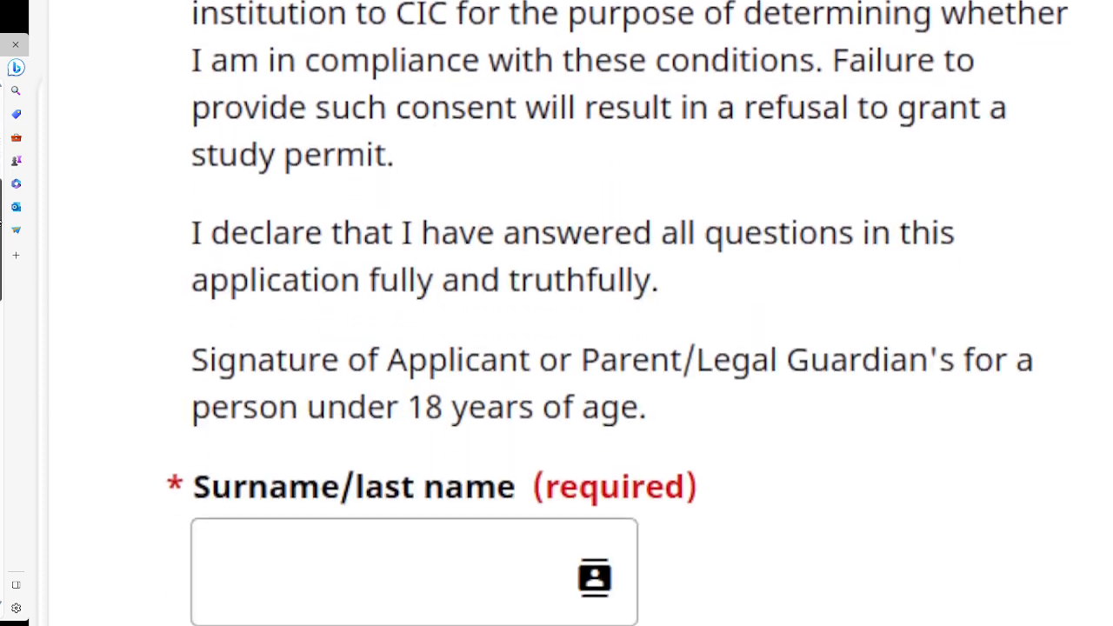
{"action": "scroll", "coordinate": [2, 247], "scroll_direction": "down", "scroll_amount": 1}
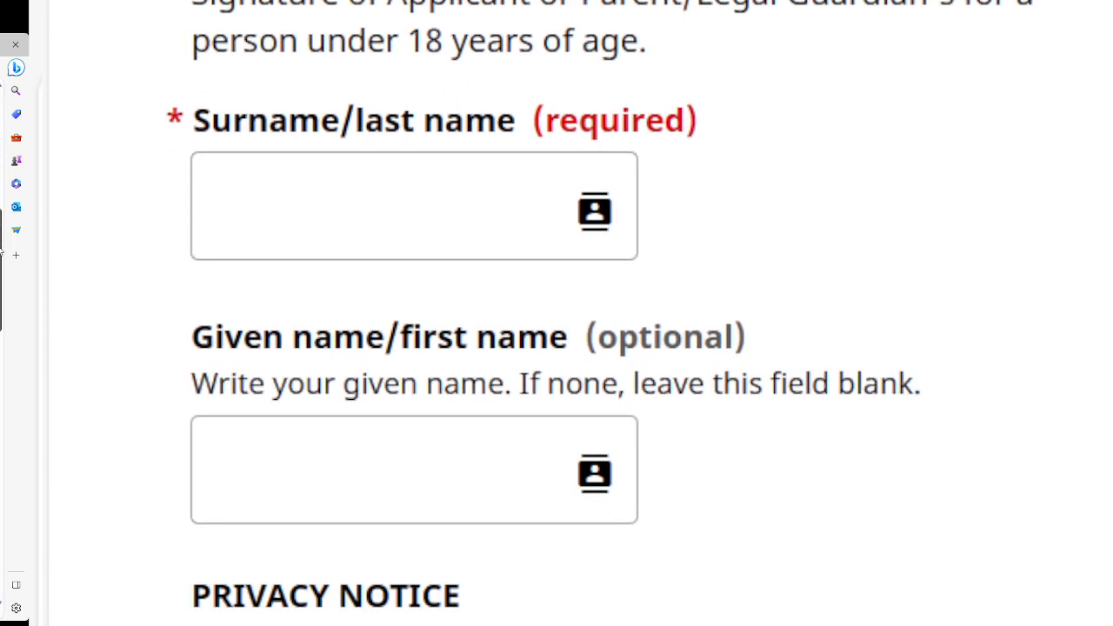
Enter the applicant's surname in the declaration's Surname/last name field.
{"action": "left_click", "coordinate": [570, 171]}
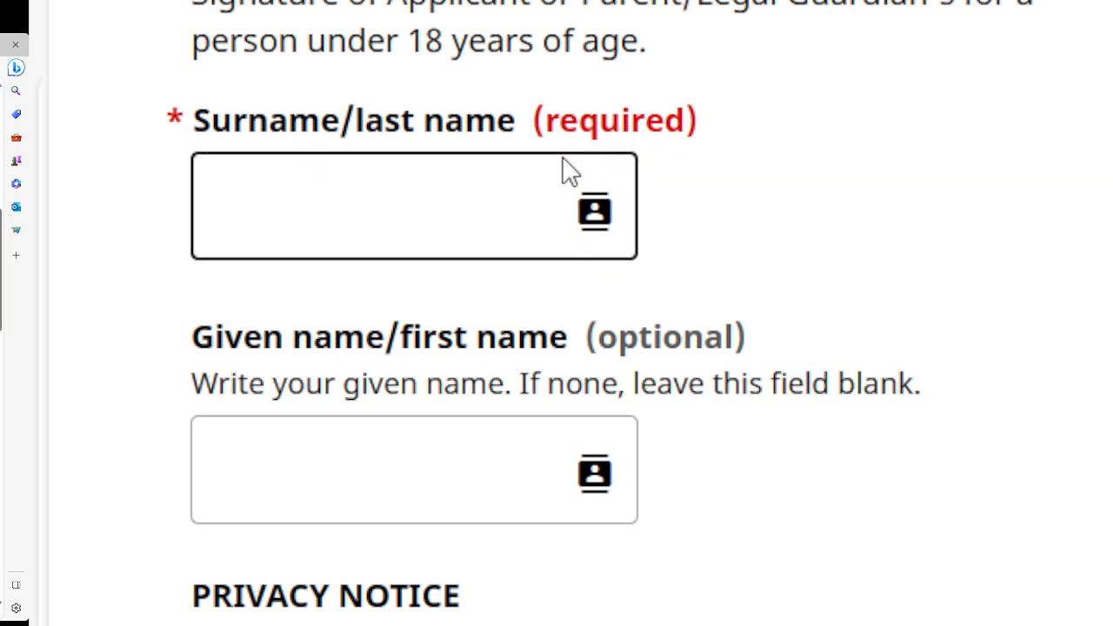
{"action": "left_click", "coordinate": [356, 209]}
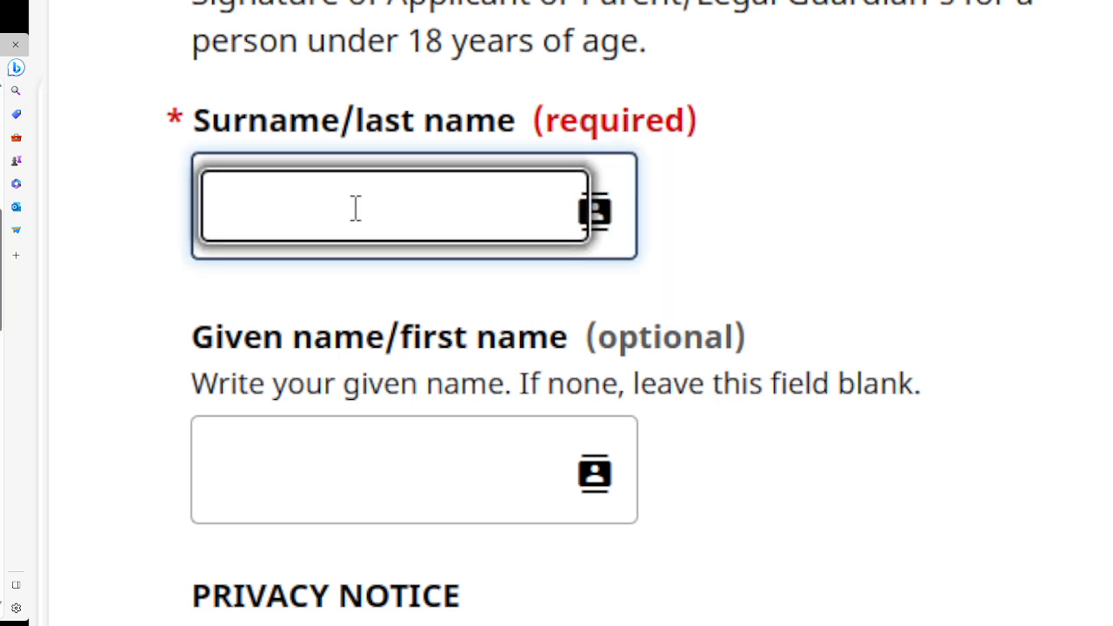
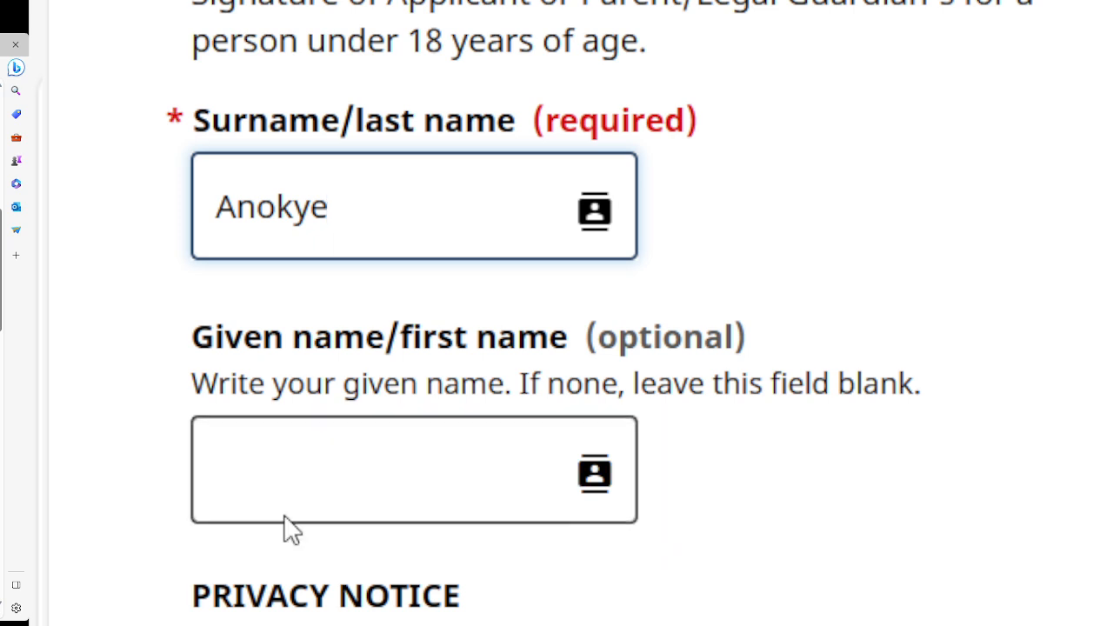
Enter the applicant's given name in the Given name/first name field, then scroll to the page bottom.
{"action": "left_click", "coordinate": [380, 514]}
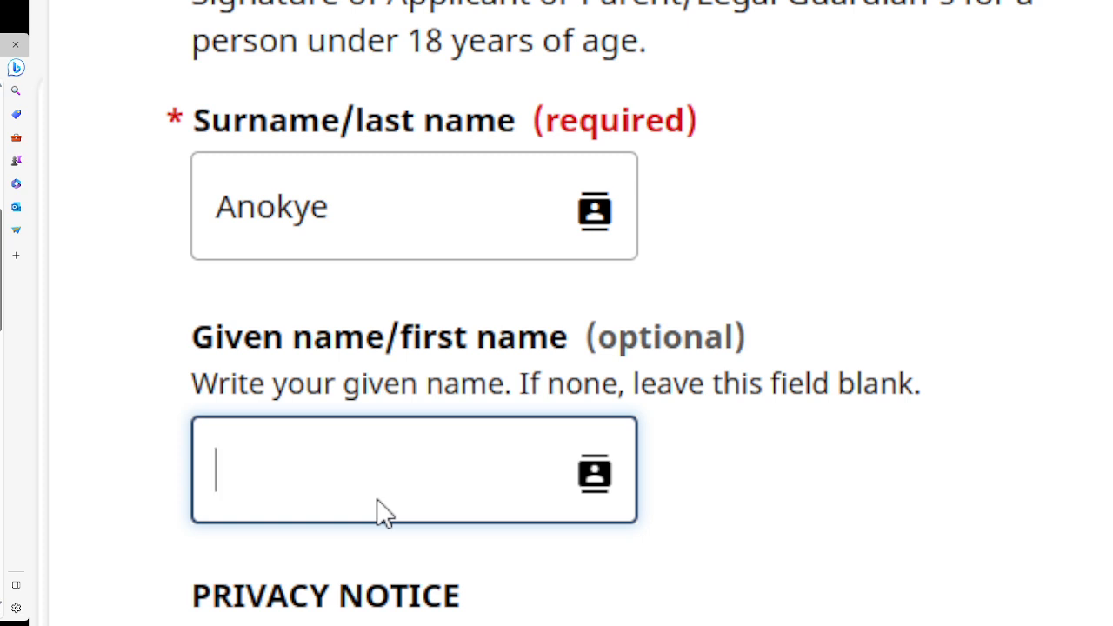
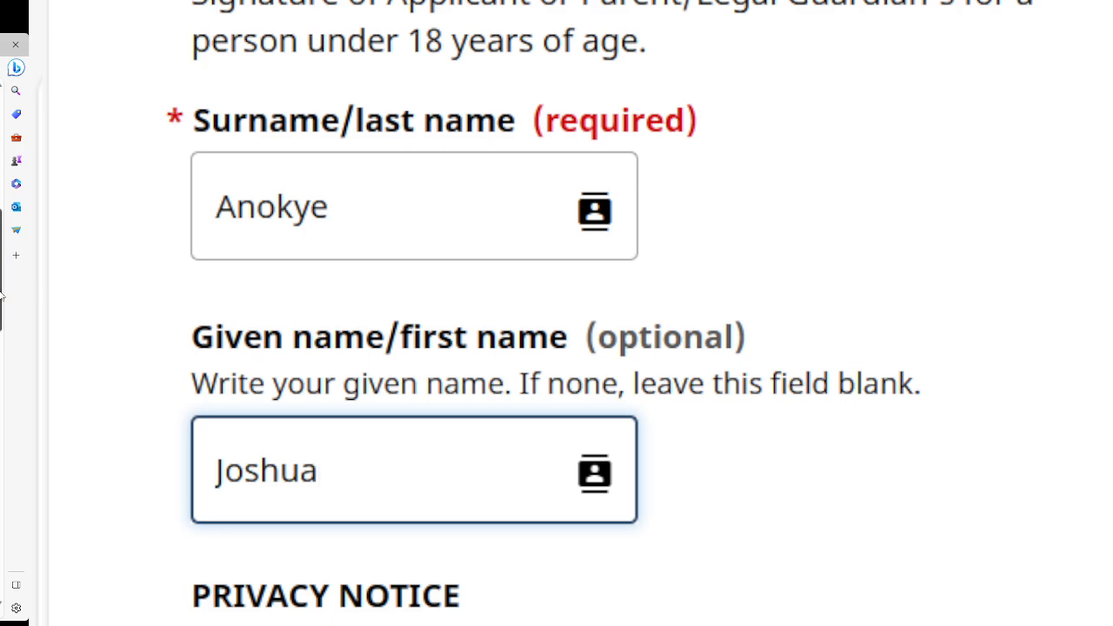
{"action": "scroll", "coordinate": [557, 313], "scroll_direction": "down", "scroll_amount": 12}
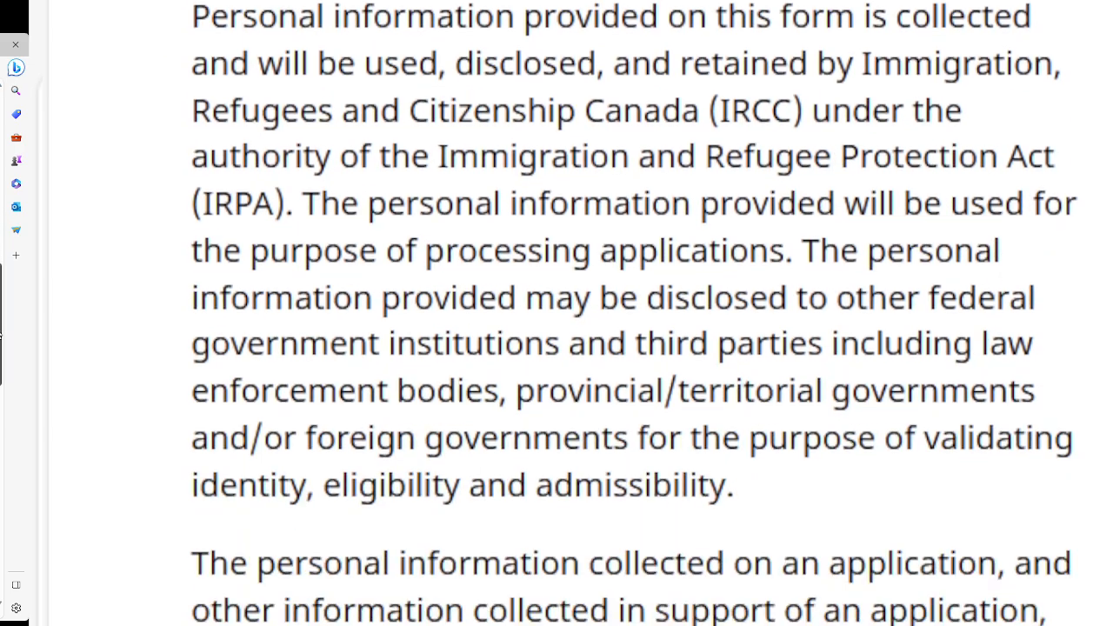
{"action": "scroll", "coordinate": [556, 313], "scroll_direction": "down", "scroll_amount": 12}
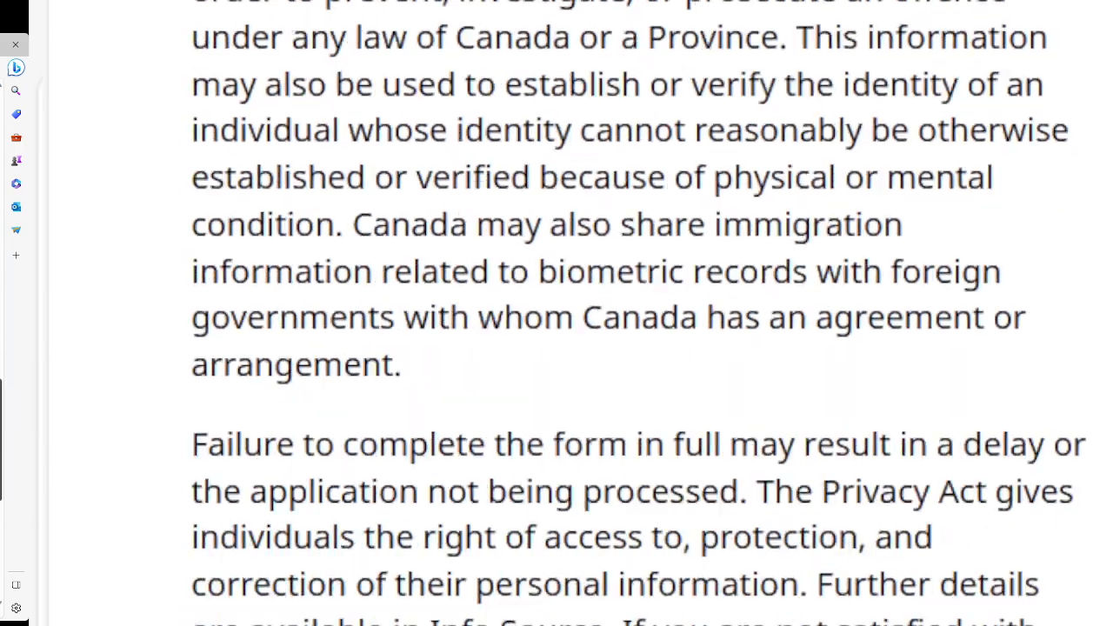
{"action": "scroll", "coordinate": [557, 313], "scroll_direction": "down", "scroll_amount": 1}
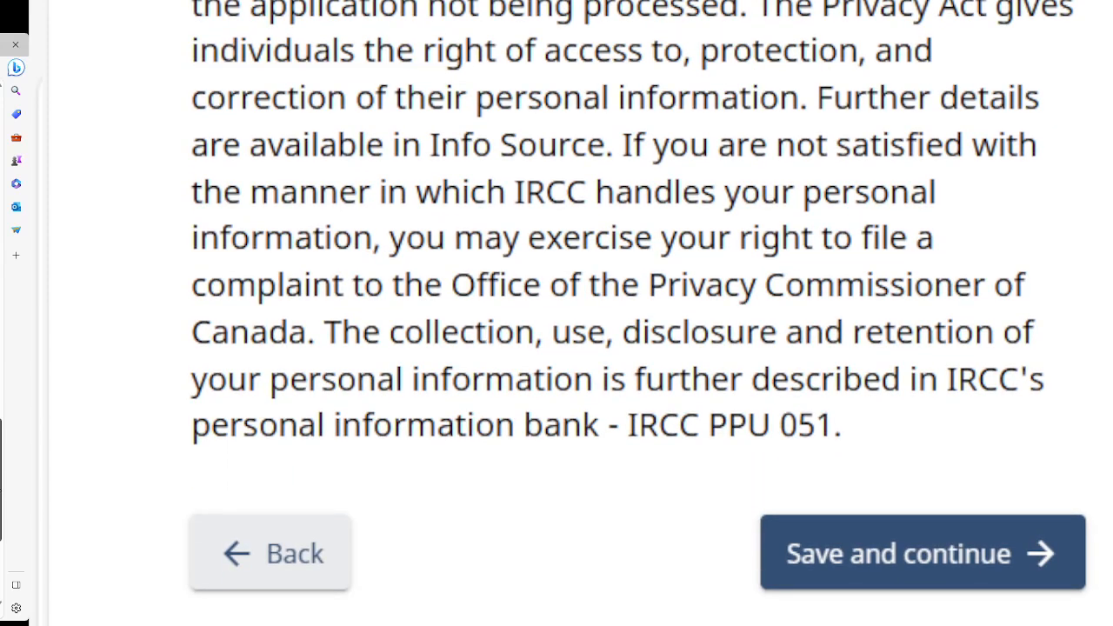
{"action": "scroll", "coordinate": [556, 313], "scroll_direction": "down", "scroll_amount": 2}
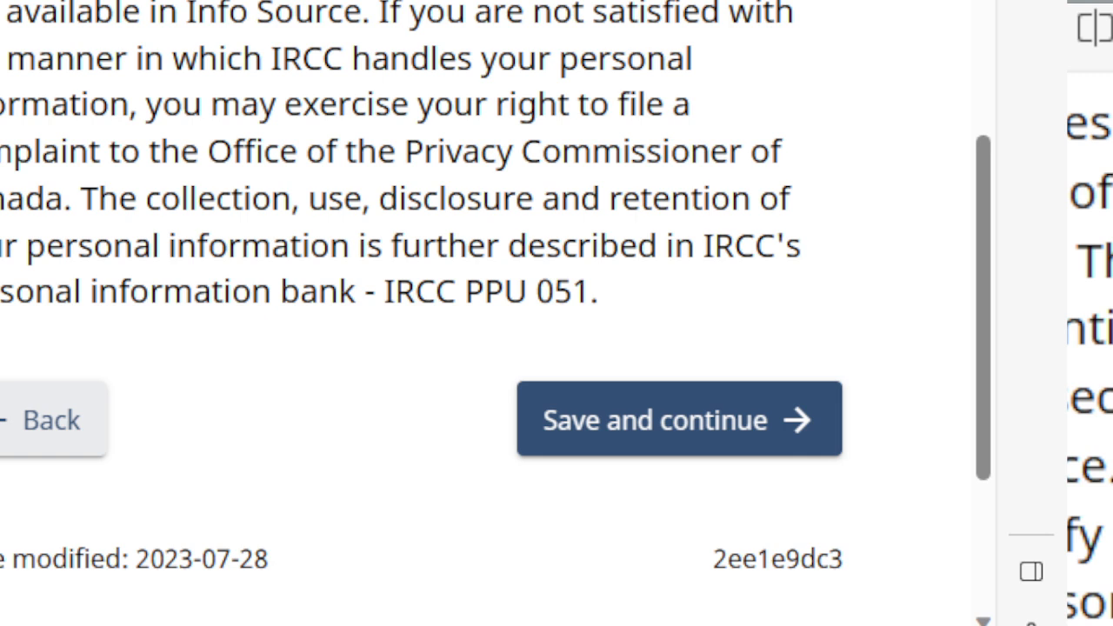
{"action": "left_click", "coordinate": [654, 424]}
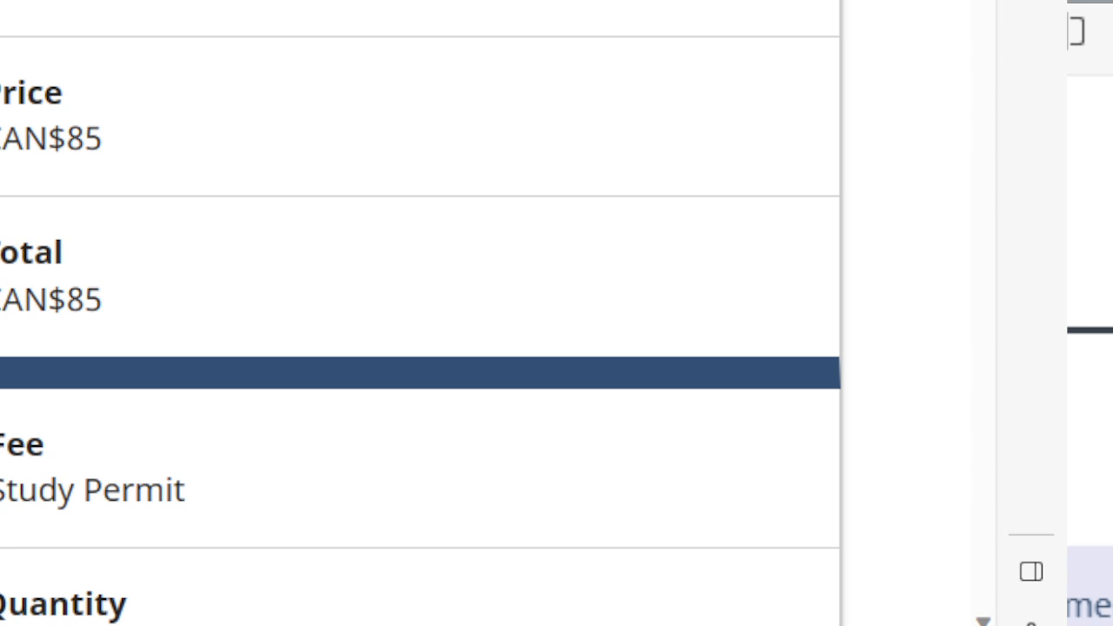
{"action": "scroll", "coordinate": [421, 313], "scroll_direction": "down", "scroll_amount": 5}
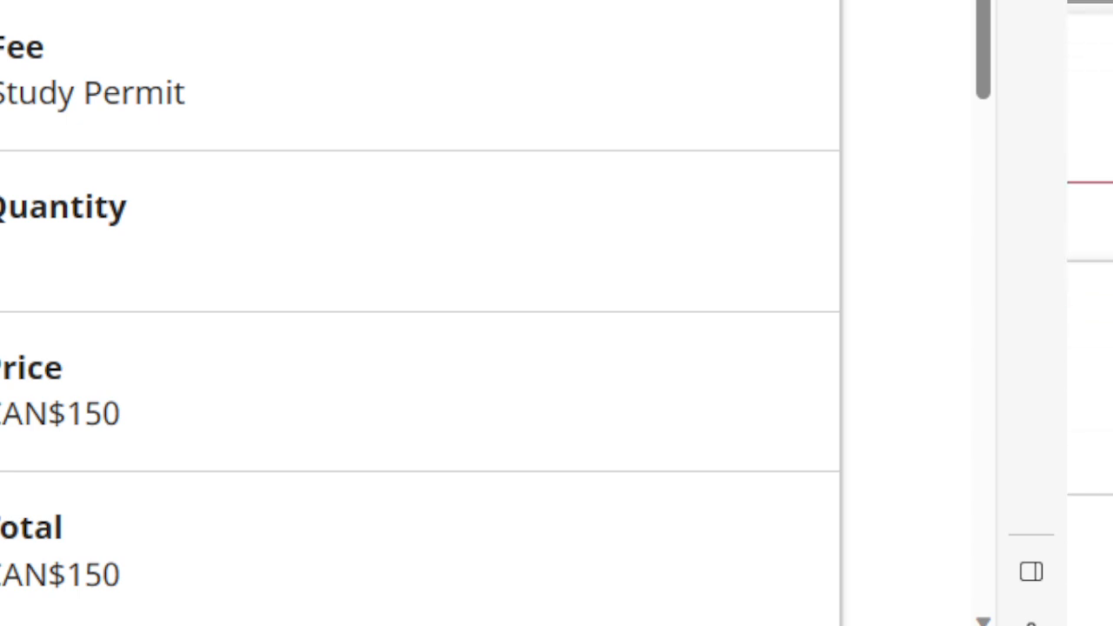
{"action": "scroll", "coordinate": [409, 313], "scroll_direction": "down", "scroll_amount": 2}
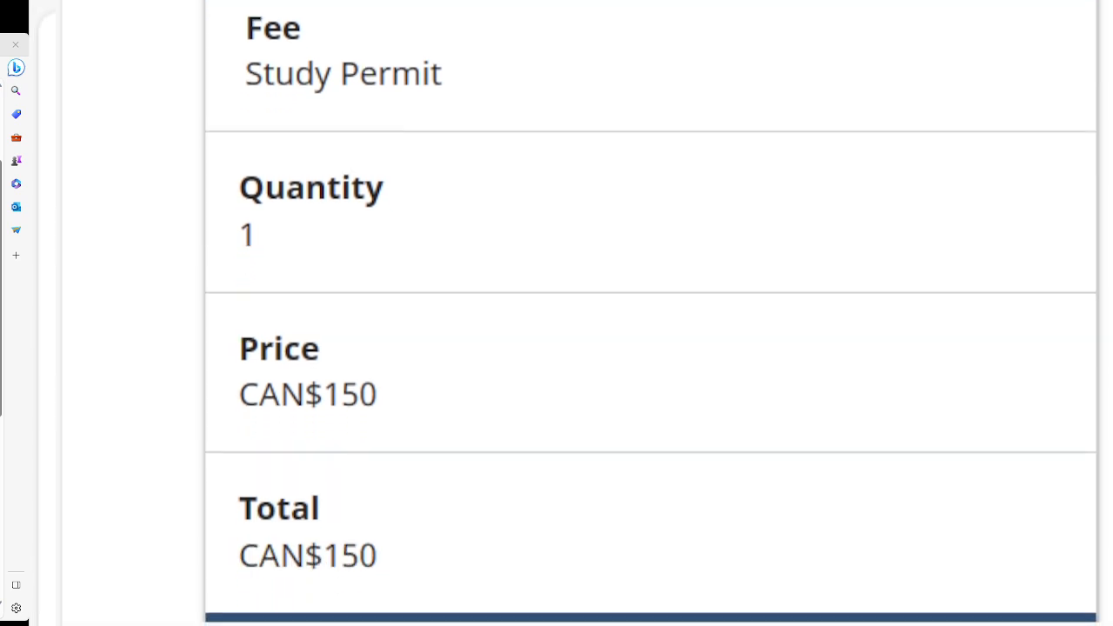
{"action": "scroll", "coordinate": [583, 313], "scroll_direction": "down", "scroll_amount": 2}
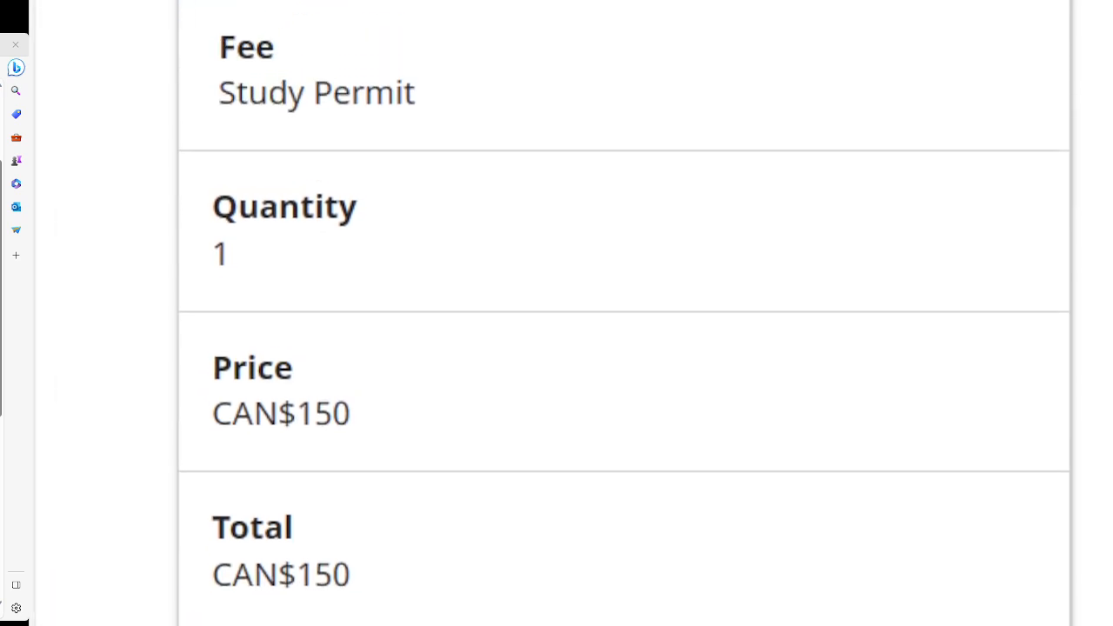
{"action": "scroll", "coordinate": [624, 313], "scroll_direction": "up", "scroll_amount": 1}
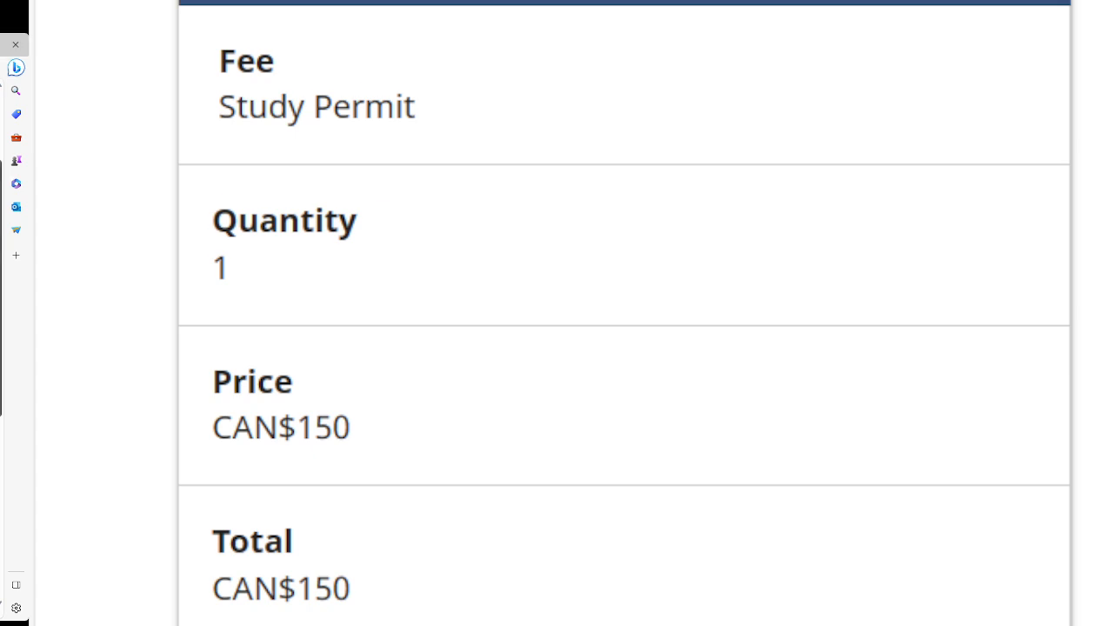
{"action": "scroll", "coordinate": [624, 313], "scroll_direction": "down", "scroll_amount": 3}
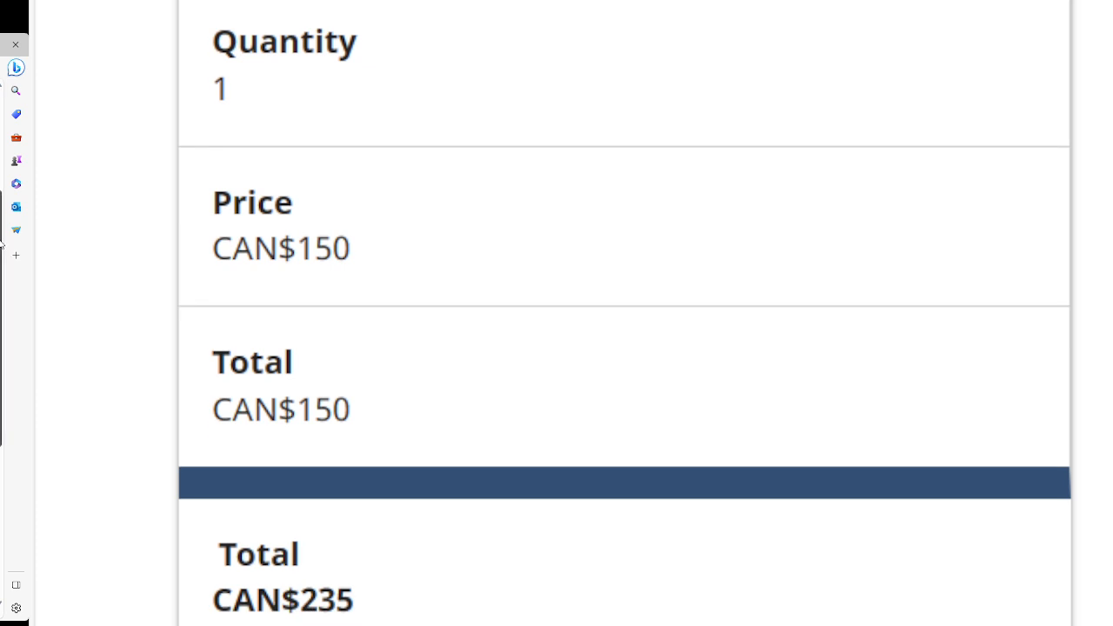
{"action": "scroll", "coordinate": [625, 313], "scroll_direction": "down", "scroll_amount": 1}
{"action": "scroll", "coordinate": [625, 313], "scroll_direction": "down", "scroll_amount": 1}
{"action": "scroll", "coordinate": [624, 313], "scroll_direction": "up", "scroll_amount": 5}
{"action": "scroll", "coordinate": [624, 313], "scroll_direction": "down", "scroll_amount": 1}
{"action": "scroll", "coordinate": [624, 313], "scroll_direction": "down", "scroll_amount": 1}
{"action": "scroll", "coordinate": [624, 313], "scroll_direction": "up", "scroll_amount": 5}
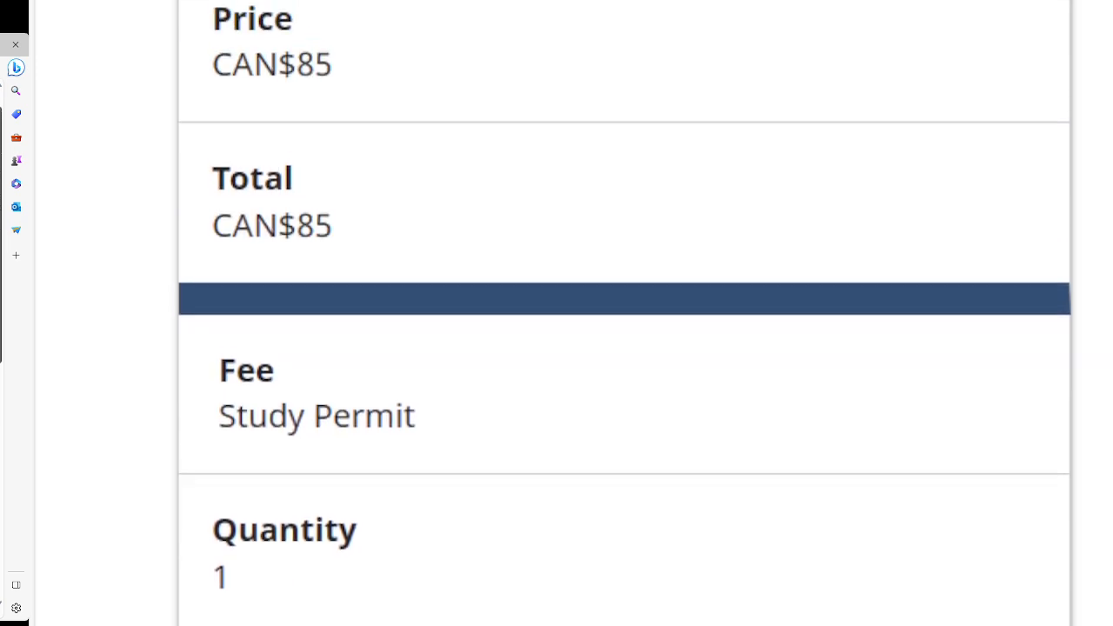
{"action": "scroll", "coordinate": [624, 331], "scroll_direction": "down", "scroll_amount": 4}
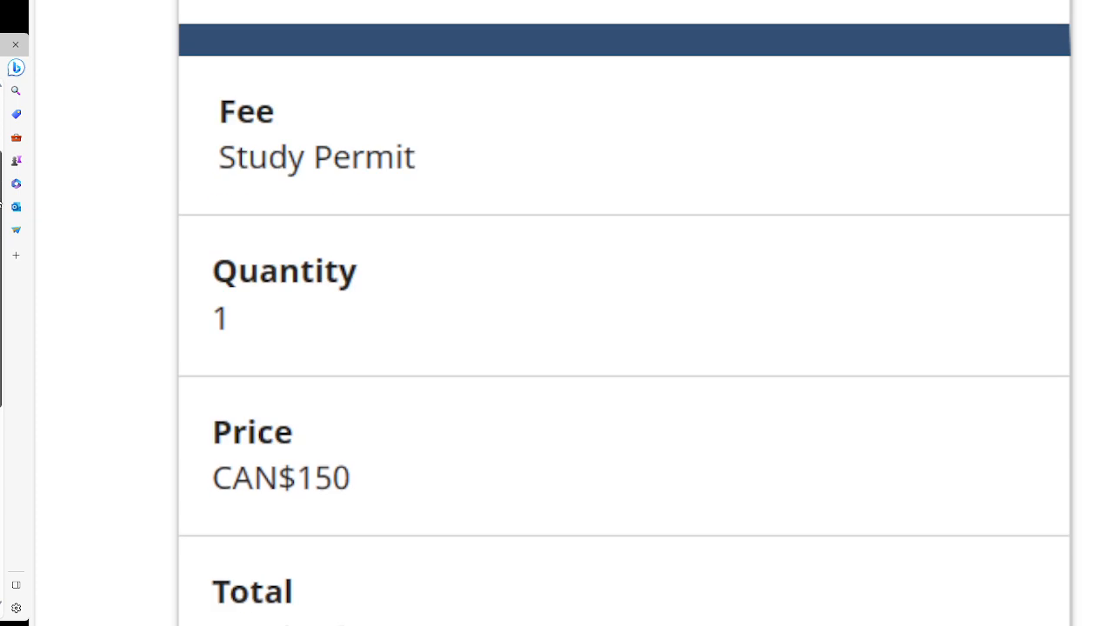
{"action": "scroll", "coordinate": [624, 330], "scroll_direction": "up", "scroll_amount": 4}
{"action": "scroll", "coordinate": [625, 331], "scroll_direction": "down", "scroll_amount": 3}
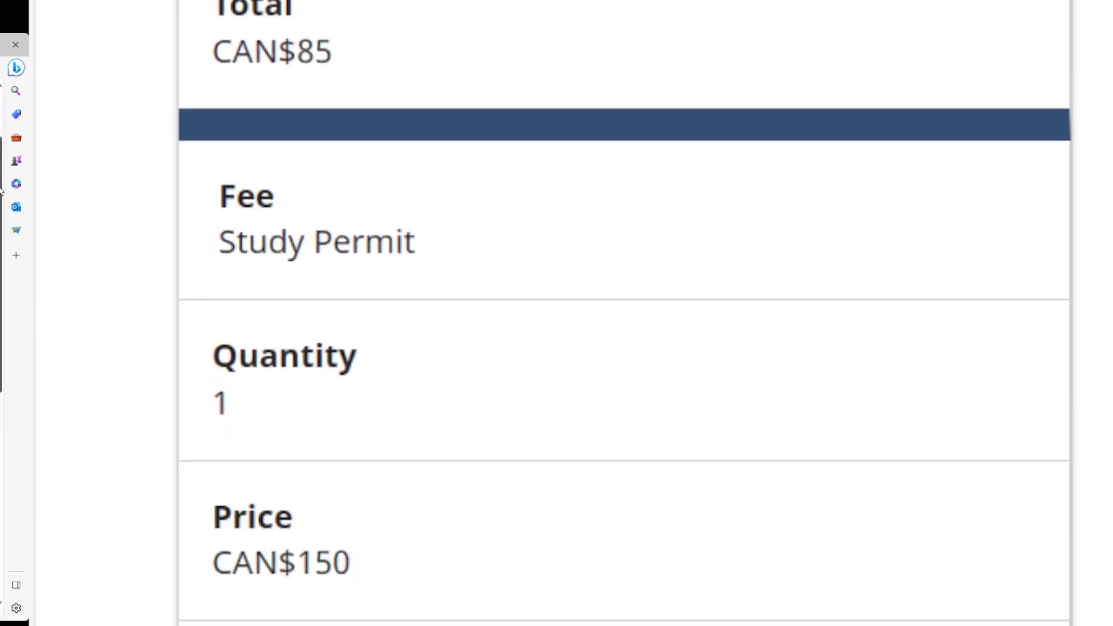
{"action": "scroll", "coordinate": [624, 331], "scroll_direction": "up", "scroll_amount": 3}
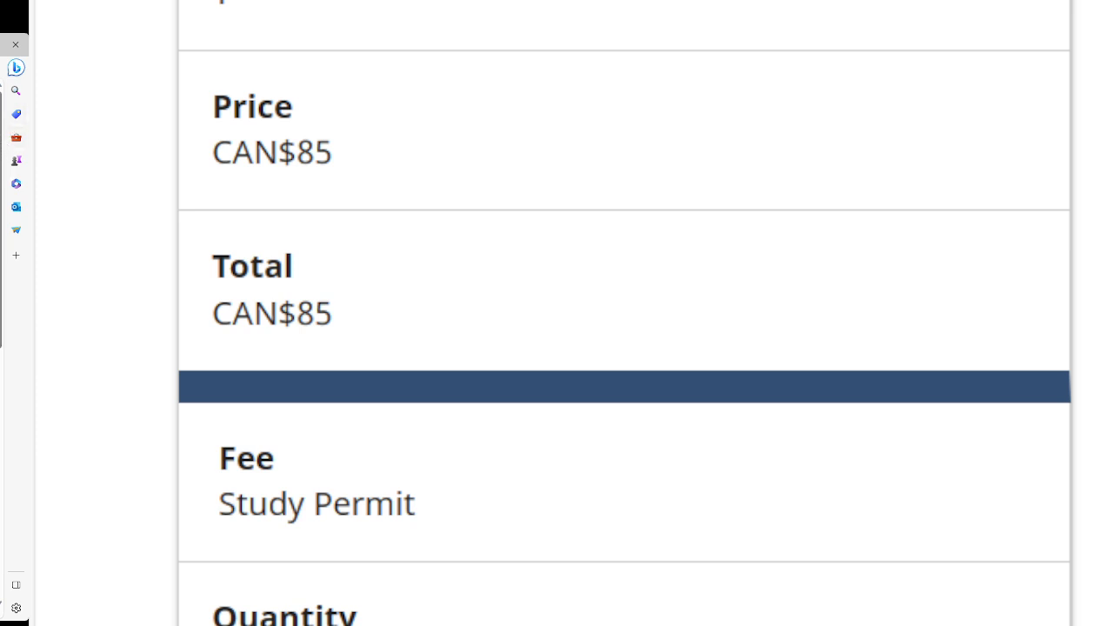
{"action": "scroll", "coordinate": [47, 265], "scroll_direction": "up", "scroll_amount": 5}
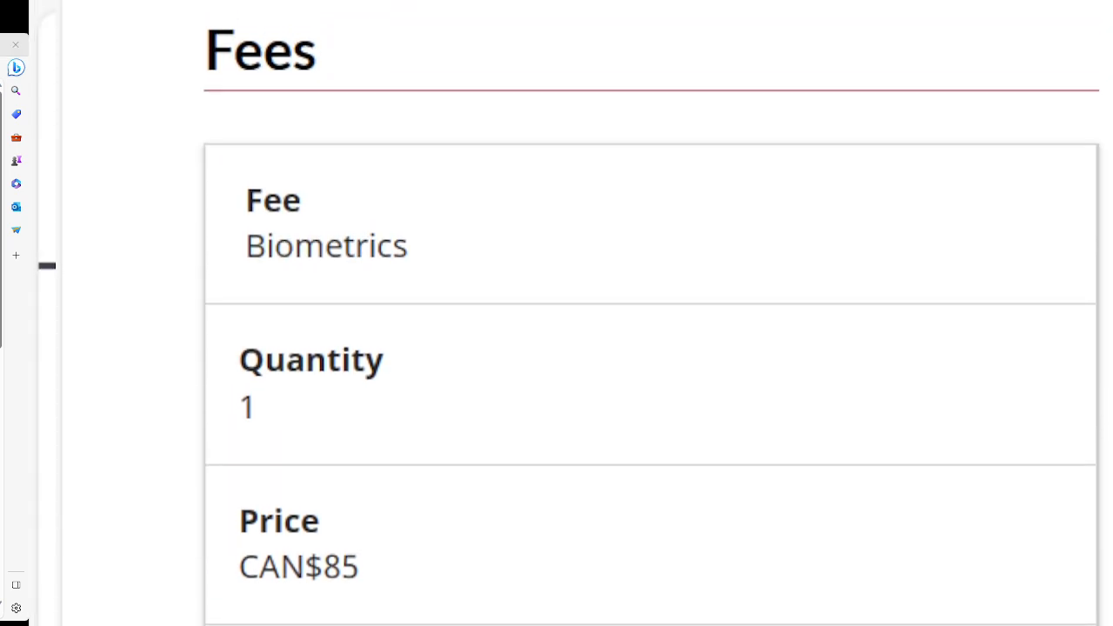
Confirm the CAN$235 fee total and continue to the payment checkout page.
{"action": "scroll", "coordinate": [651, 348], "scroll_direction": "down", "scroll_amount": 2}
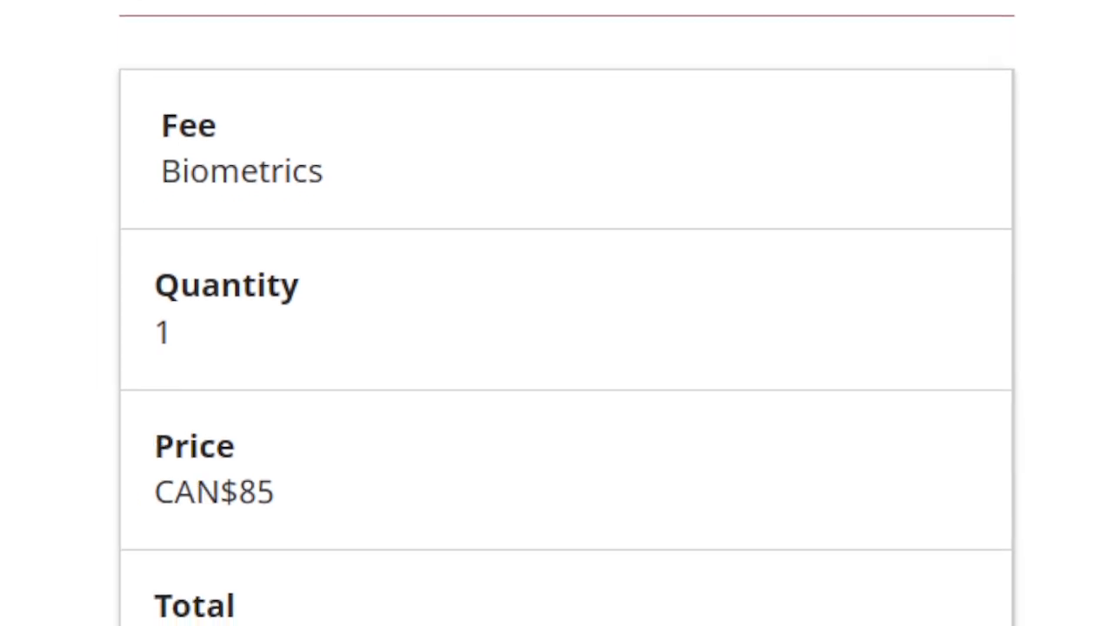
{"action": "scroll", "coordinate": [650, 348], "scroll_direction": "down", "scroll_amount": 3}
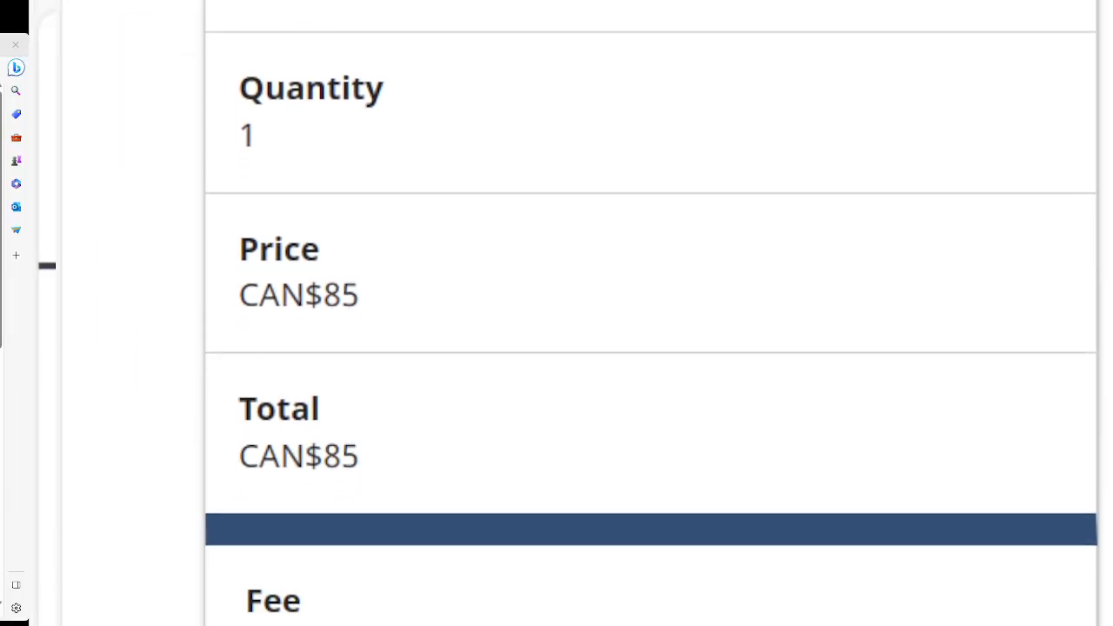
{"action": "scroll", "coordinate": [650, 347], "scroll_direction": "down", "scroll_amount": 1}
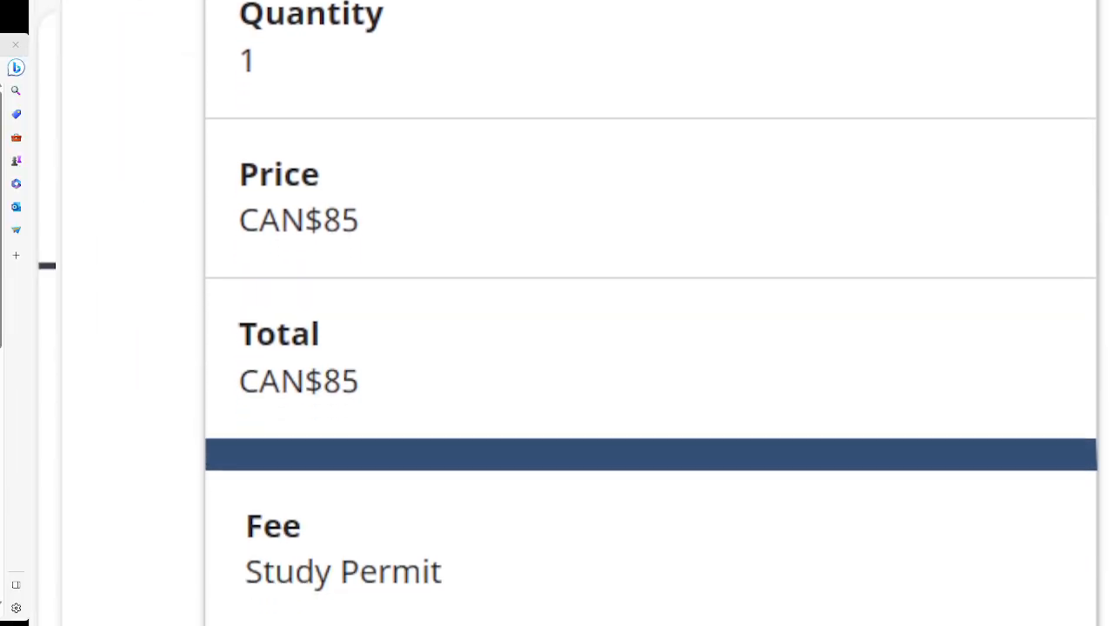
{"action": "scroll", "coordinate": [623, 348], "scroll_direction": "down", "scroll_amount": 1}
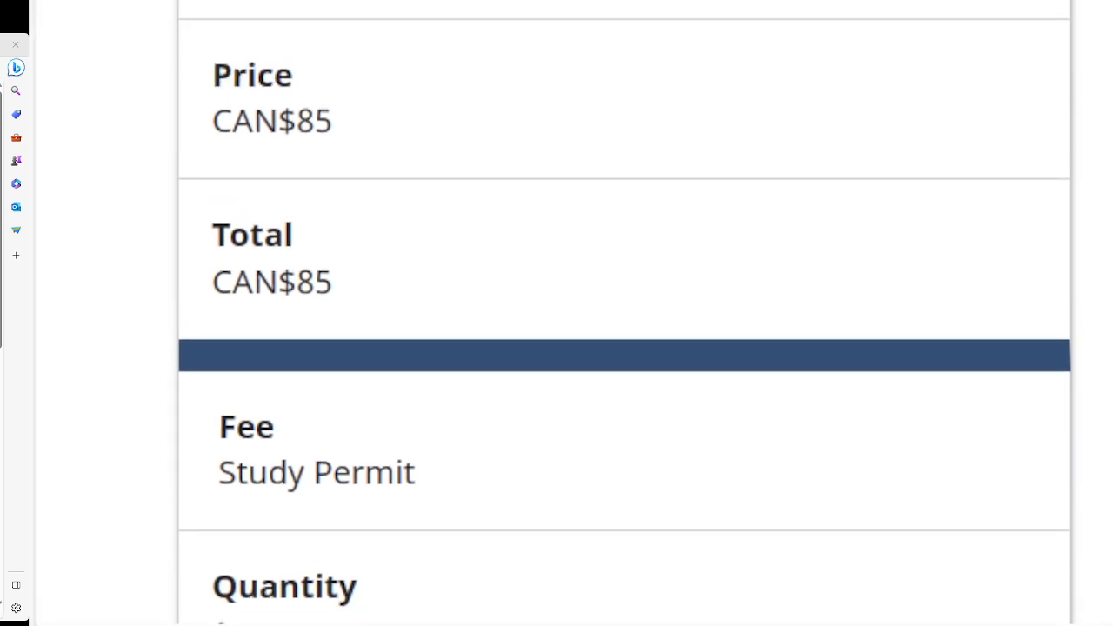
{"action": "scroll", "coordinate": [623, 320], "scroll_direction": "down", "scroll_amount": 5}
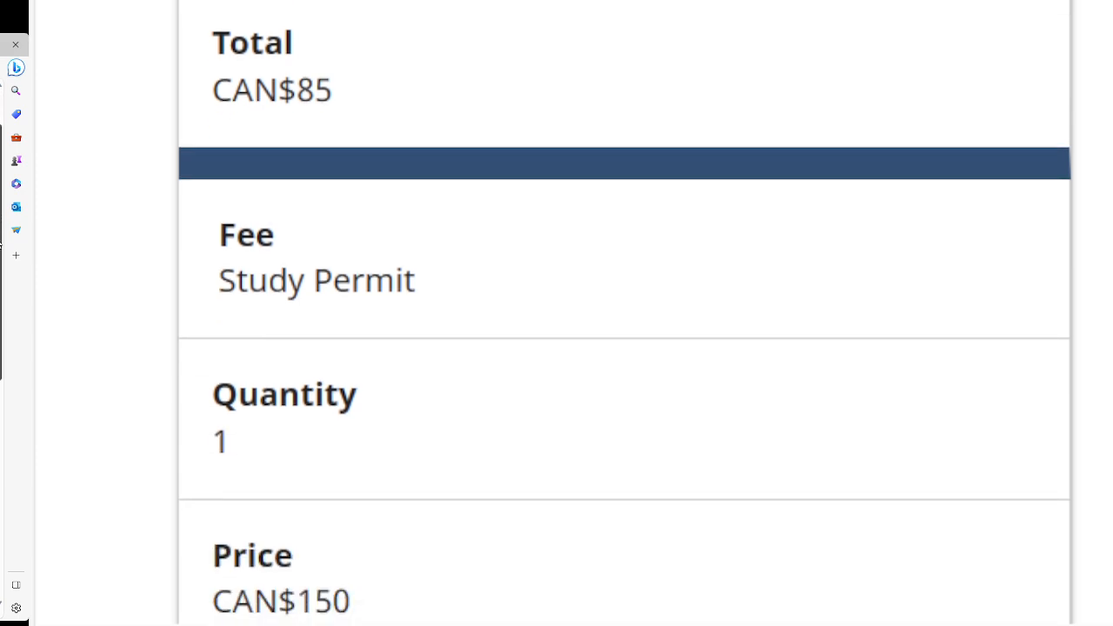
{"action": "scroll", "coordinate": [623, 320], "scroll_direction": "down", "scroll_amount": 3}
{"action": "scroll", "coordinate": [624, 320], "scroll_direction": "down", "scroll_amount": 3}
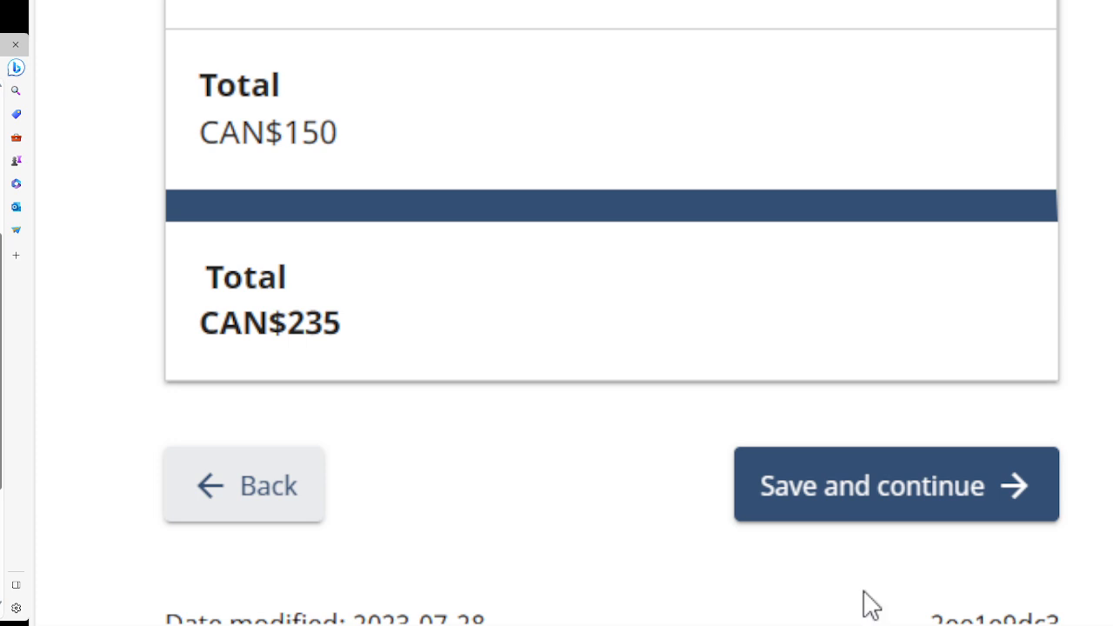
{"action": "left_click", "coordinate": [874, 503]}
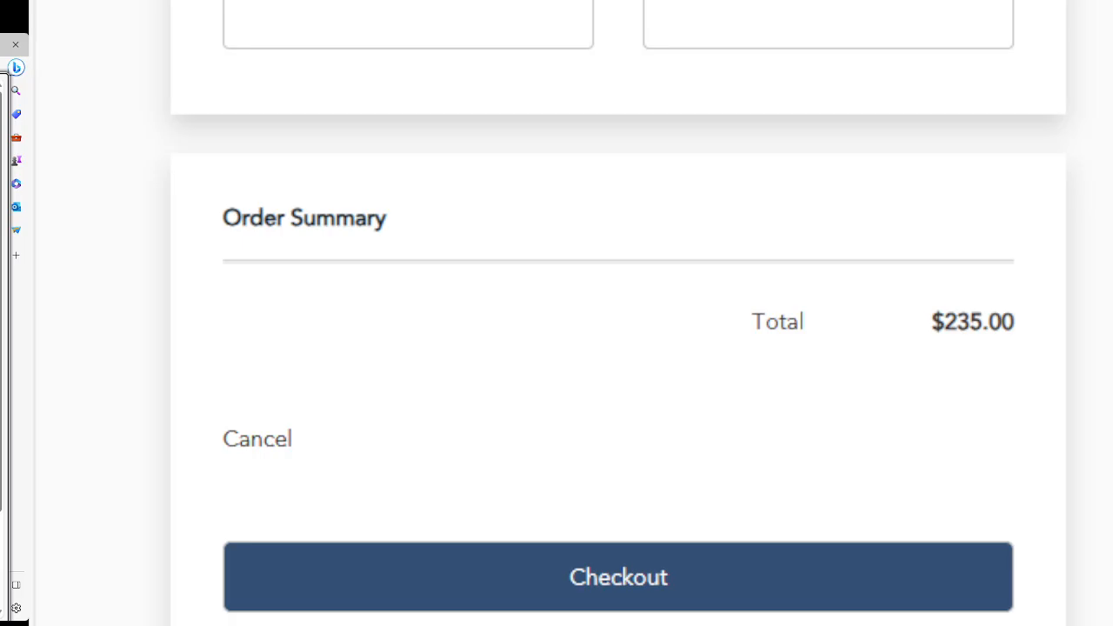
Scroll the checkout page to review the empty cardholder name, card number, MMYY, CVV fields and $235.00 total.
{"action": "scroll", "coordinate": [617, 313], "scroll_direction": "up", "scroll_amount": 5}
{"action": "scroll", "coordinate": [644, 313], "scroll_direction": "up", "scroll_amount": 1}
{"action": "scroll", "coordinate": [643, 313], "scroll_direction": "up", "scroll_amount": 3}
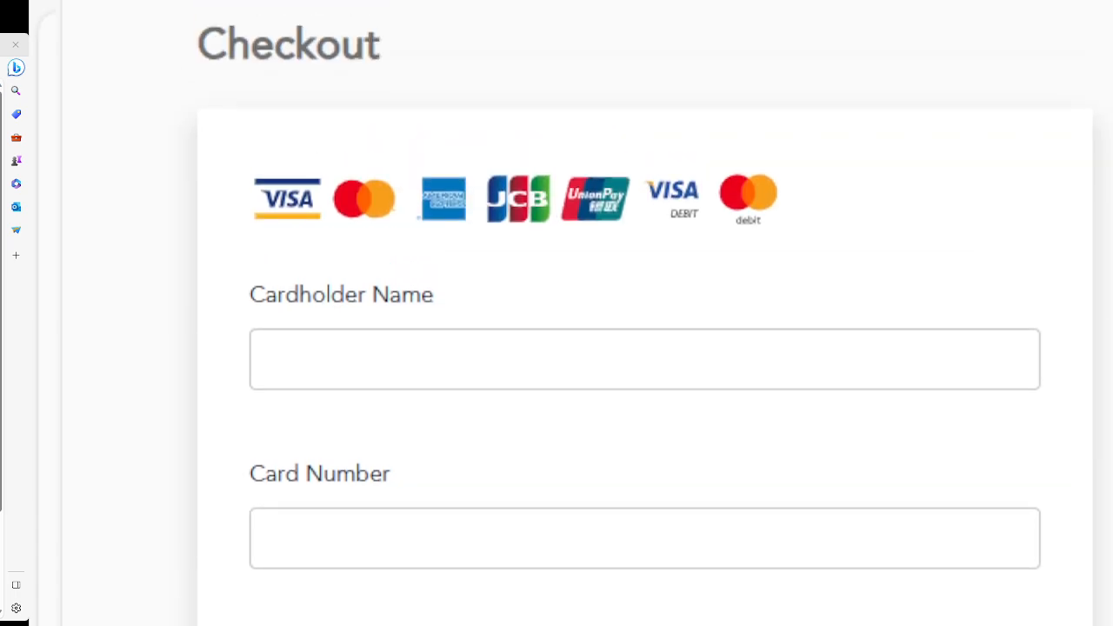
{"action": "scroll", "coordinate": [644, 313], "scroll_direction": "up", "scroll_amount": 2}
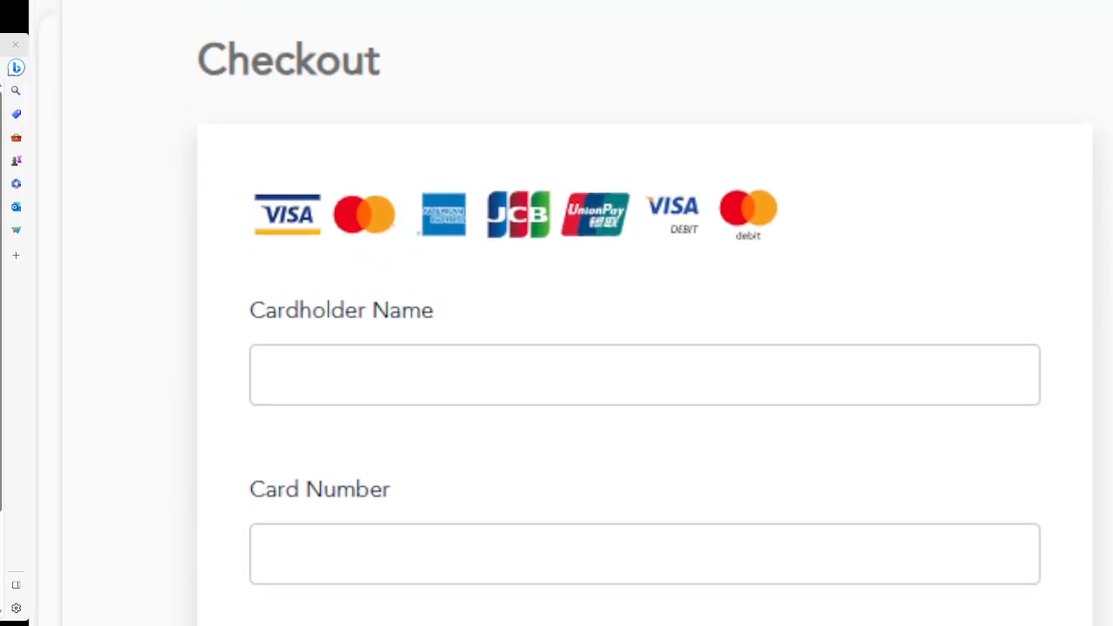
{"action": "scroll", "coordinate": [619, 347], "scroll_direction": "down", "scroll_amount": 2}
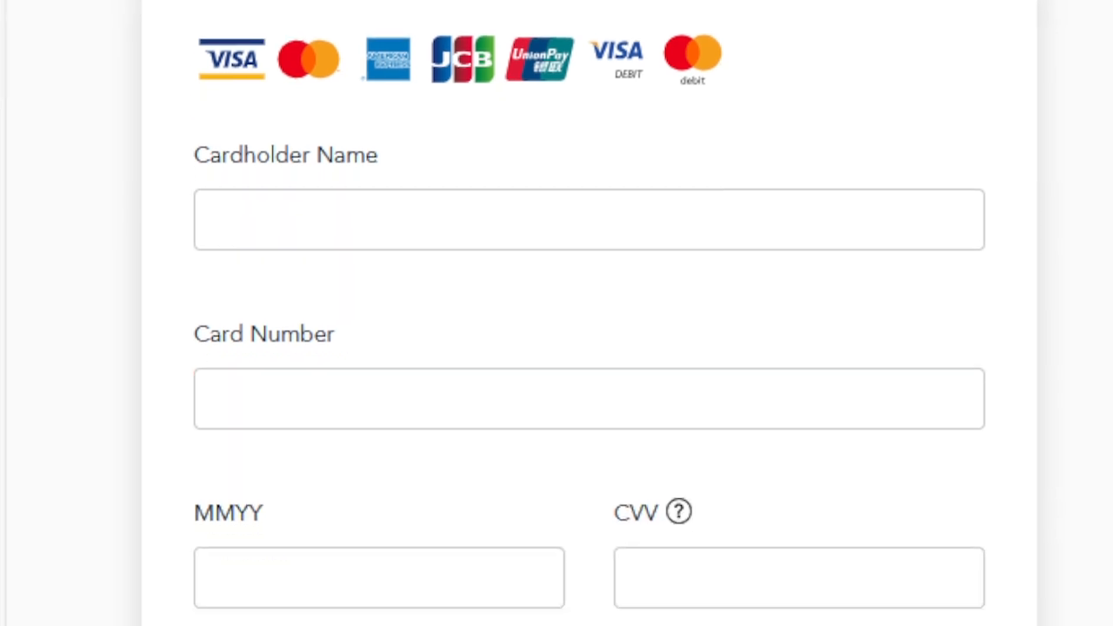
{"action": "scroll", "coordinate": [589, 348], "scroll_direction": "down", "scroll_amount": 3}
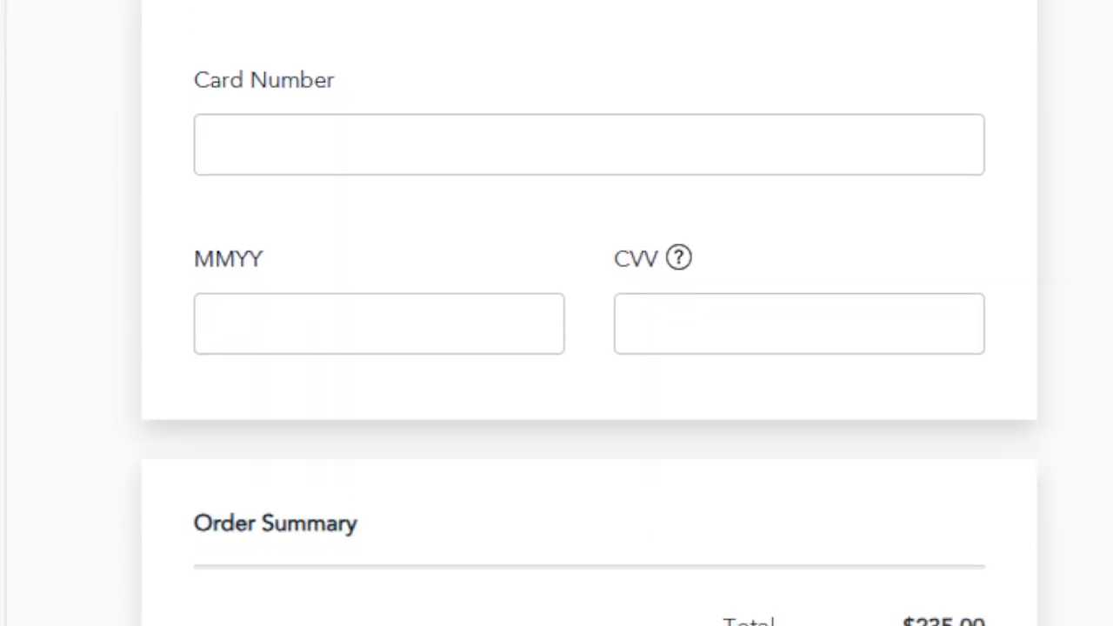
{"action": "scroll", "coordinate": [589, 347], "scroll_direction": "up", "scroll_amount": 3}
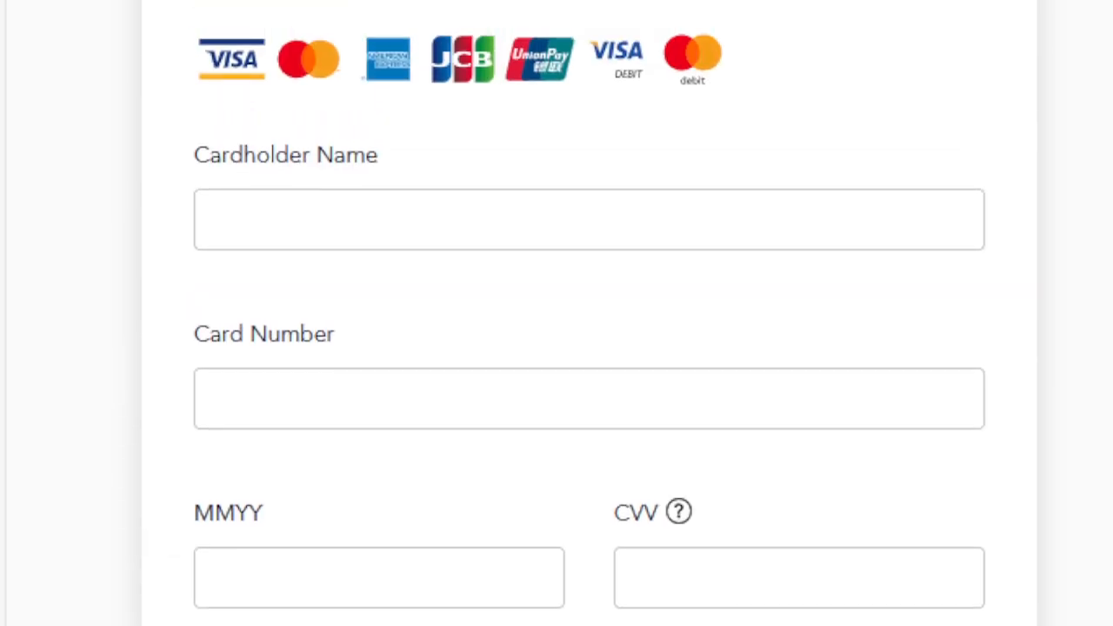
{"action": "scroll", "coordinate": [588, 348], "scroll_direction": "down", "scroll_amount": 3}
{"action": "scroll", "coordinate": [589, 348], "scroll_direction": "up", "scroll_amount": 3}
{"action": "scroll", "coordinate": [588, 348], "scroll_direction": "down", "scroll_amount": 4}
{"action": "scroll", "coordinate": [588, 348], "scroll_direction": "up", "scroll_amount": 4}
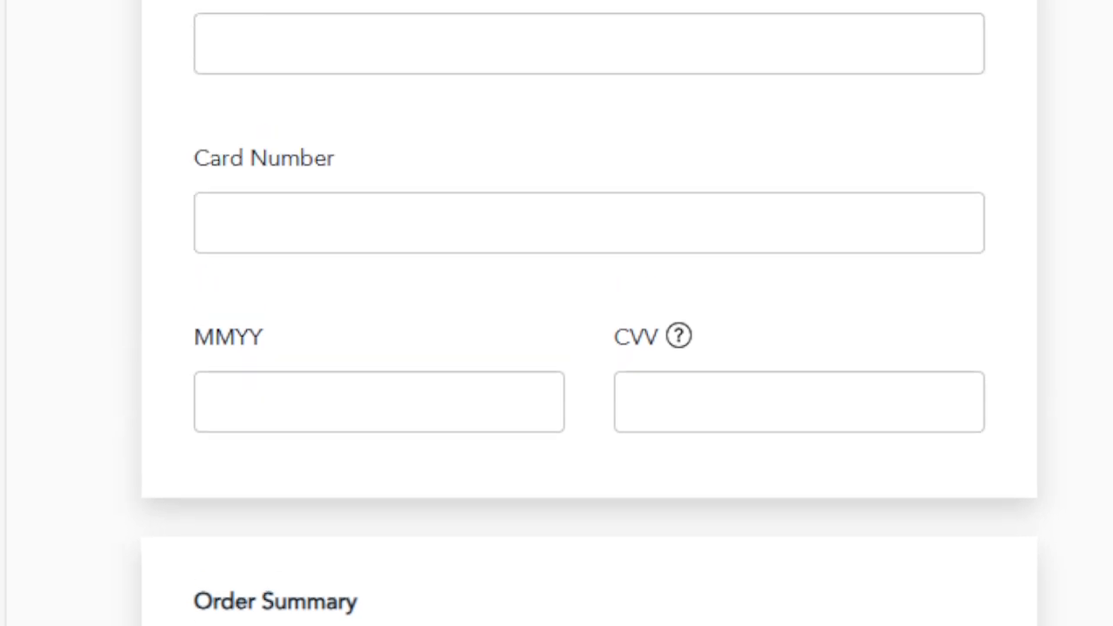
{"action": "scroll", "coordinate": [588, 347], "scroll_direction": "down", "scroll_amount": 4}
{"action": "scroll", "coordinate": [589, 348], "scroll_direction": "up", "scroll_amount": 4}
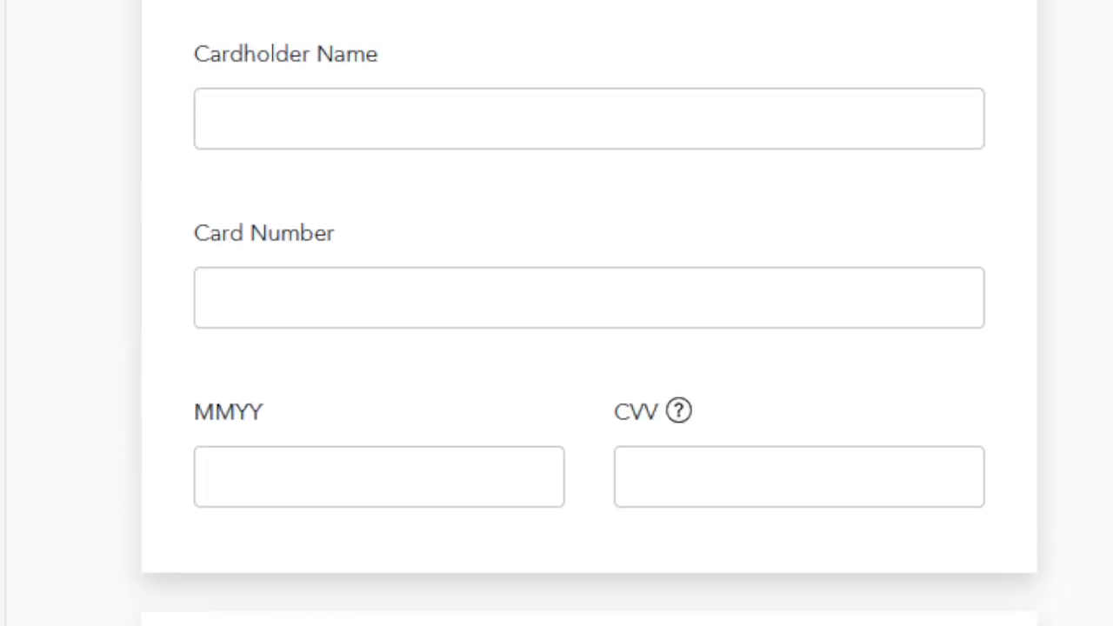
{"action": "scroll", "coordinate": [589, 348], "scroll_direction": "down", "scroll_amount": 4}
{"action": "scroll", "coordinate": [589, 348], "scroll_direction": "up", "scroll_amount": 4}
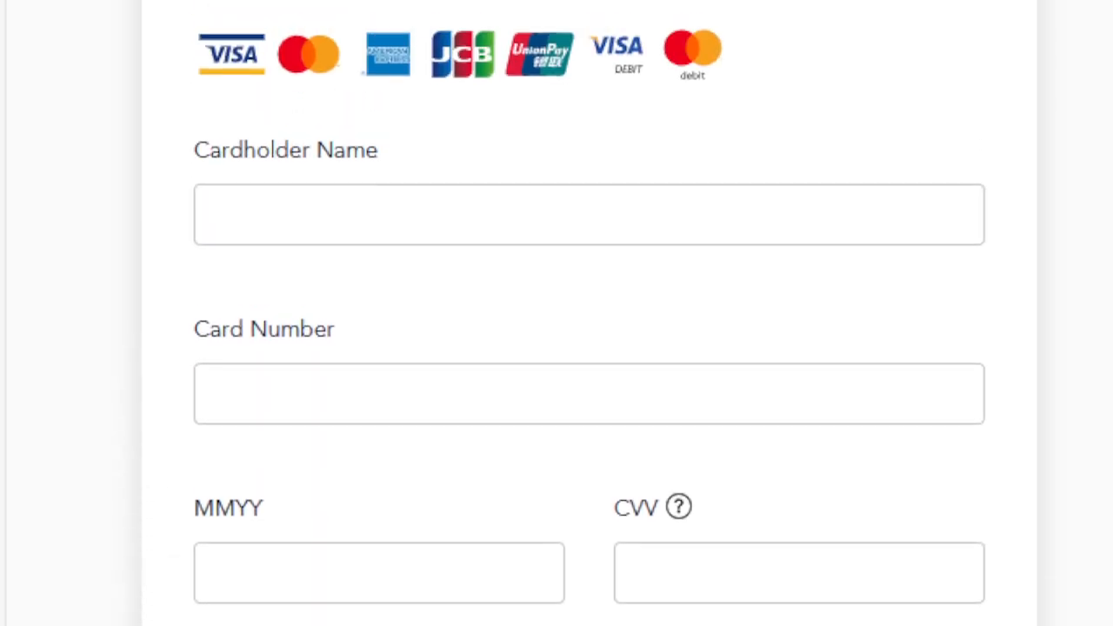
{"action": "scroll", "coordinate": [589, 348], "scroll_direction": "down", "scroll_amount": 1}
{"action": "scroll", "coordinate": [589, 348], "scroll_direction": "down", "scroll_amount": 3}
{"action": "scroll", "coordinate": [588, 348], "scroll_direction": "up", "scroll_amount": 4}
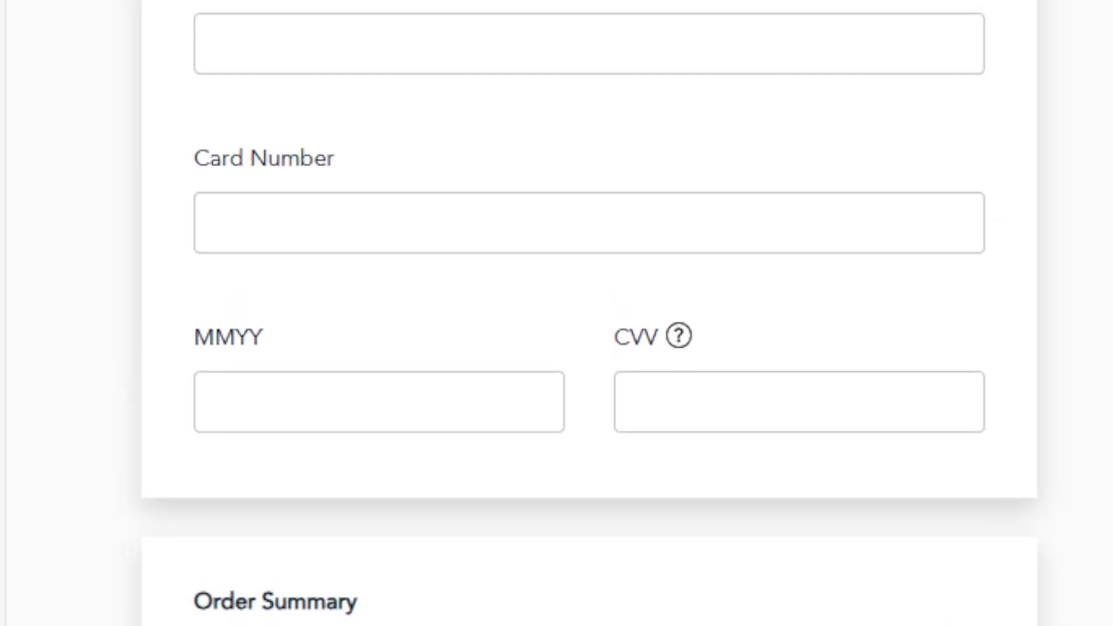
{"action": "scroll", "coordinate": [589, 348], "scroll_direction": "down", "scroll_amount": 4}
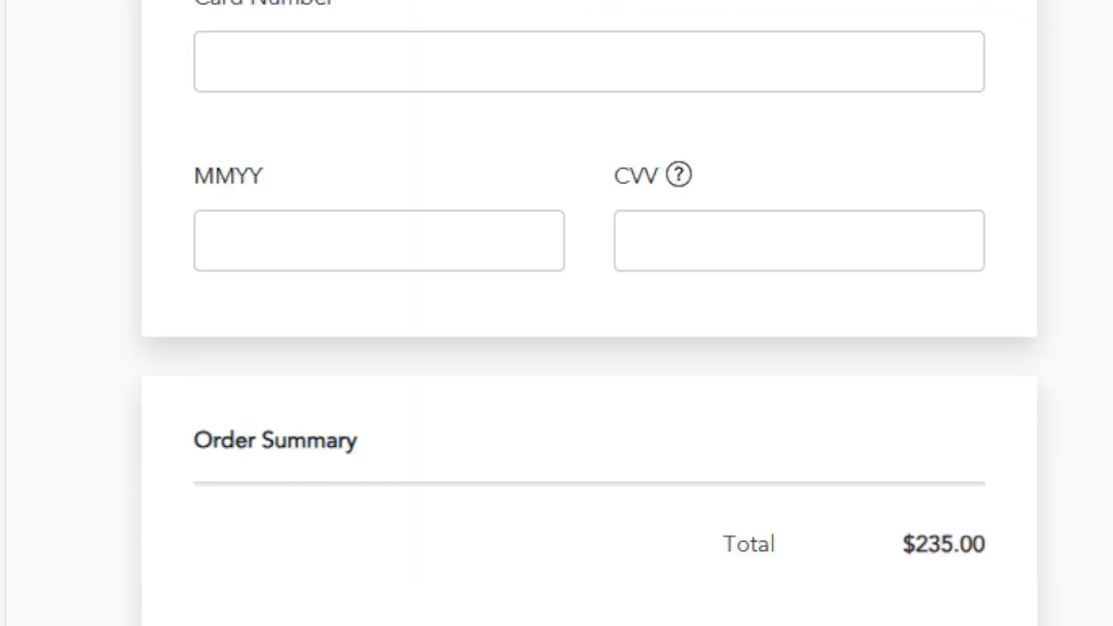